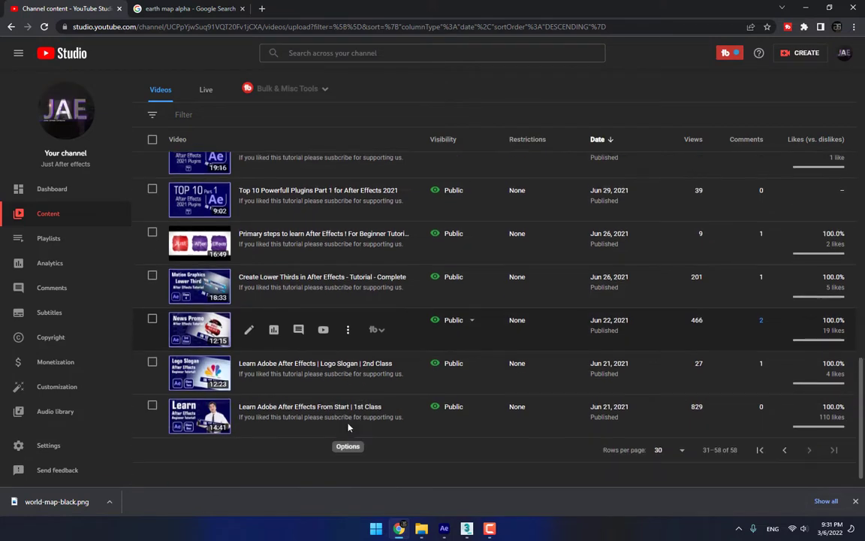
scroll(210, 318, down, 2)
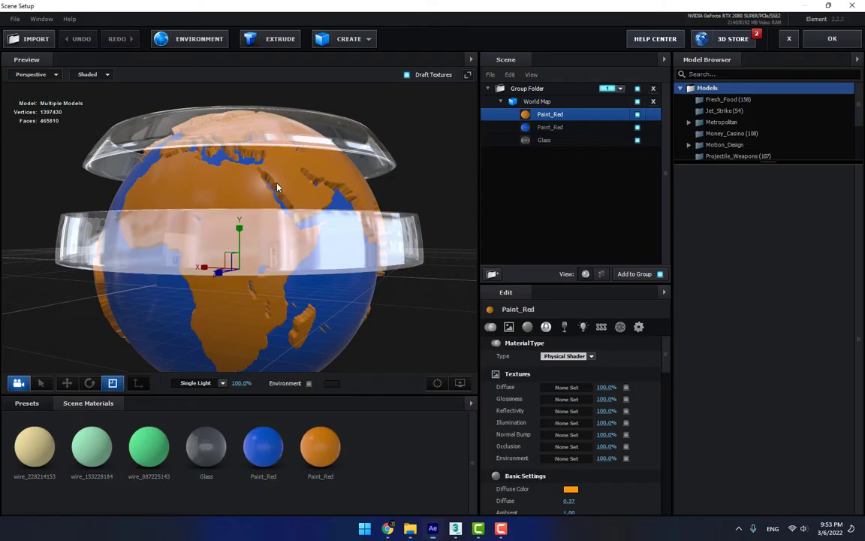
Examine the finished globe with its surrounding rings in the Element scene setup and in 3ds Max, and preview the animation
drag(252, 189, 331, 248)
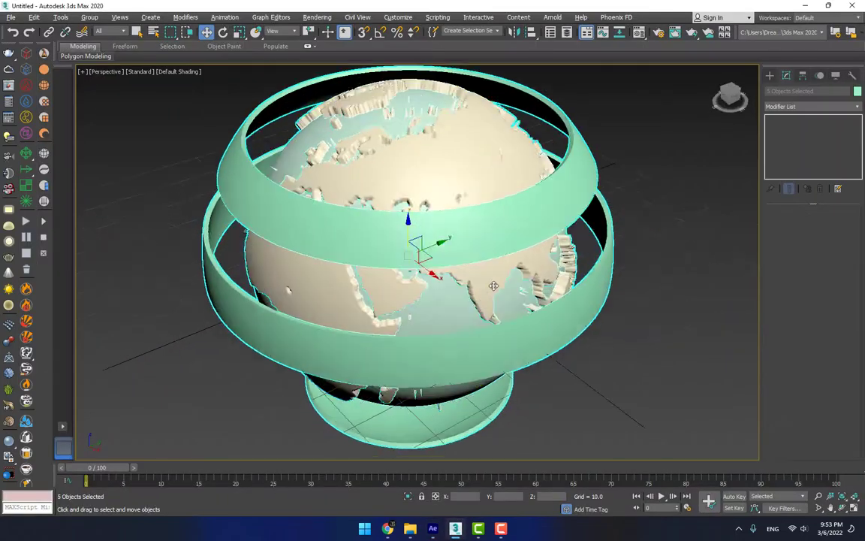
alt+middle_drag(450, 263, 548, 268)
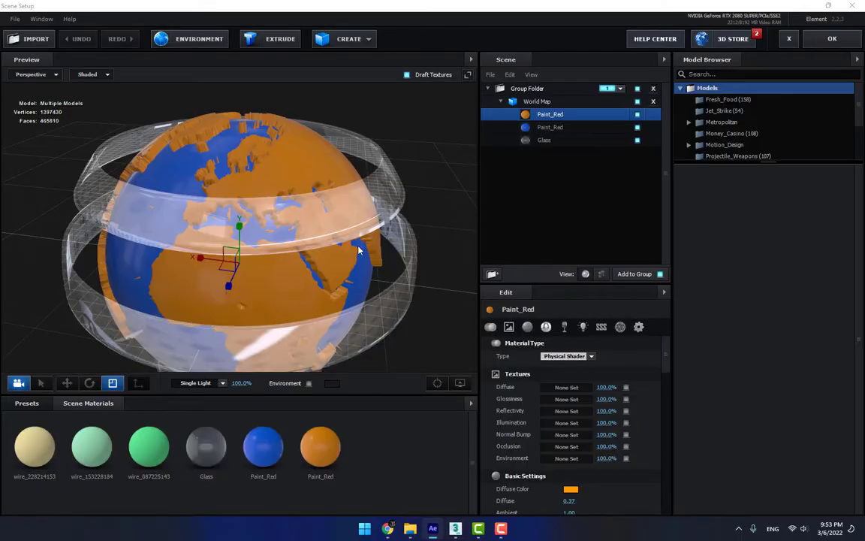
drag(315, 203, 391, 202)
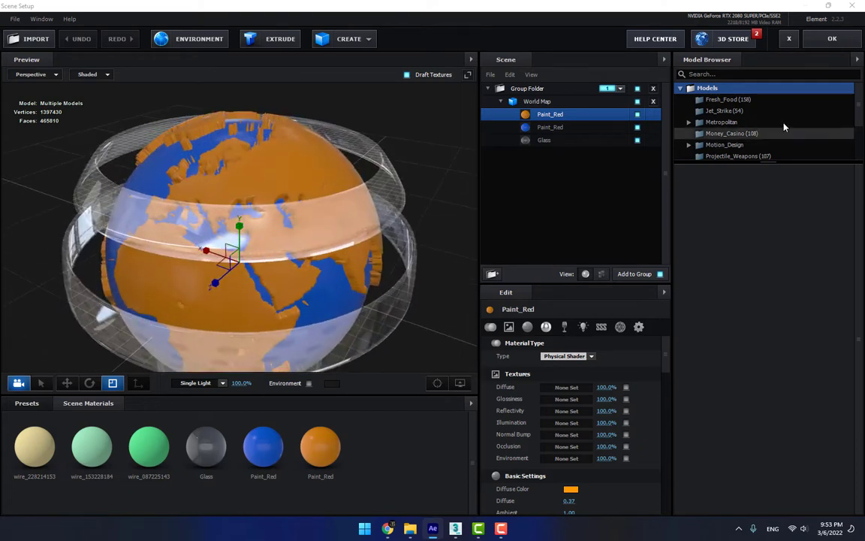
click(832, 39)
drag(334, 389, 554, 389)
key(space)
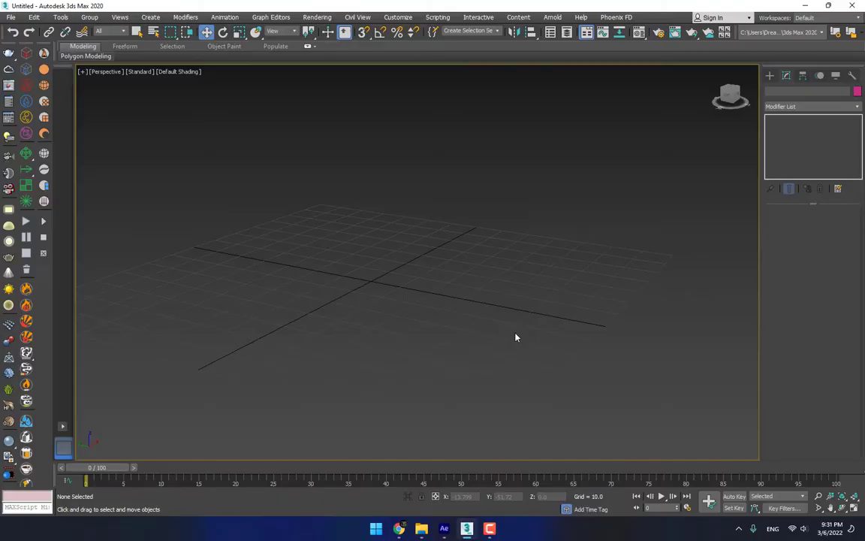
Create a GeoSphere with a radius of about 37.6 at the centre of the grid in the Perspective view
click(770, 76)
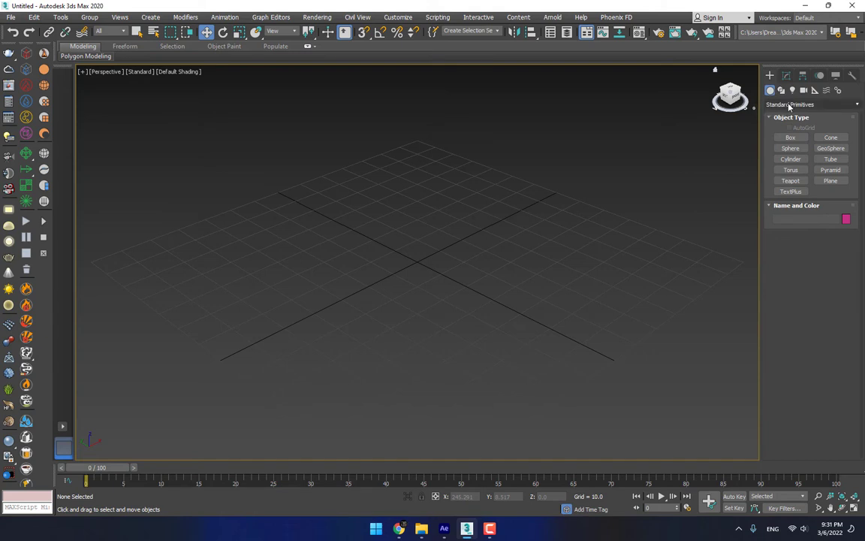
click(834, 149)
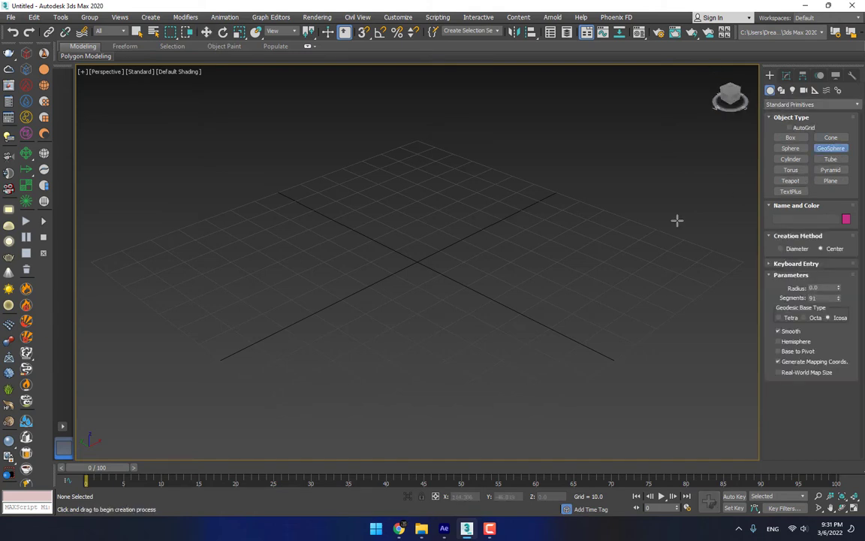
drag(417, 260, 479, 323)
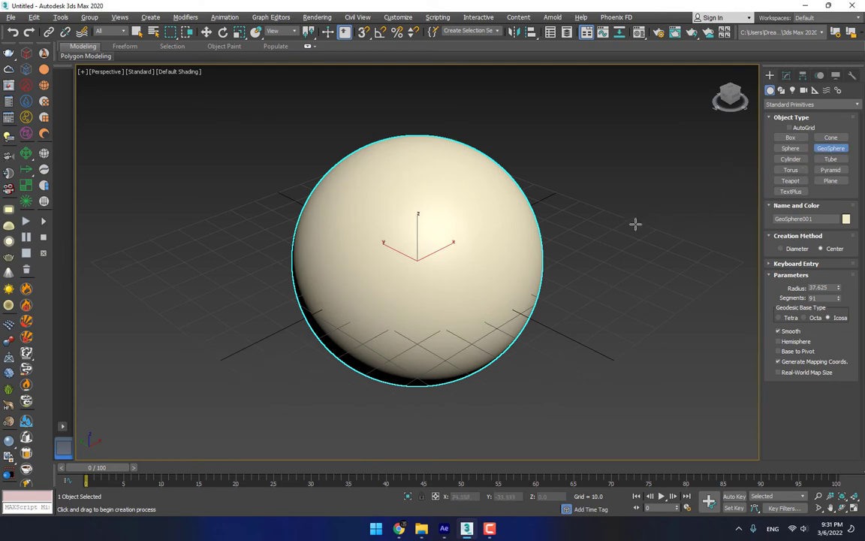
key(alt+w)
scroll(524, 168, up, 10)
scroll(511, 149, down, 10)
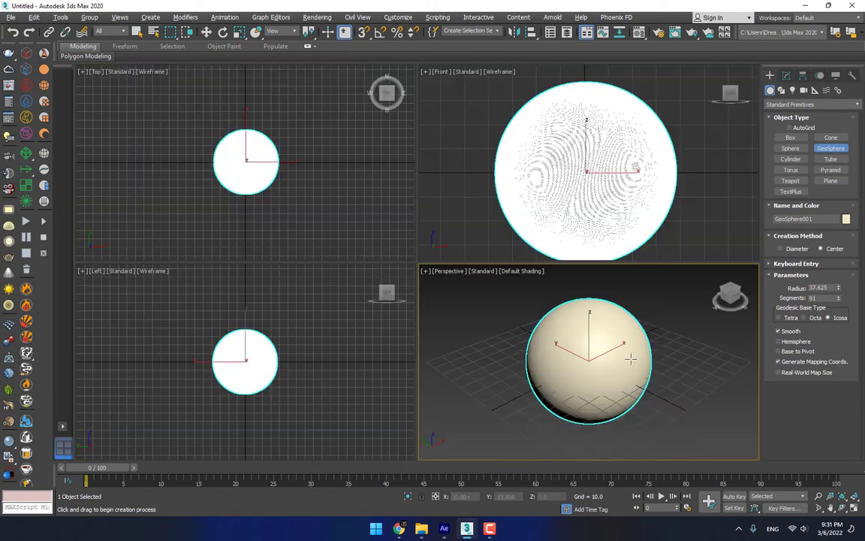
key(alt+w)
Add a Displace modifier to the geosphere and load the world map image from the Desktop as its bitmap
click(786, 76)
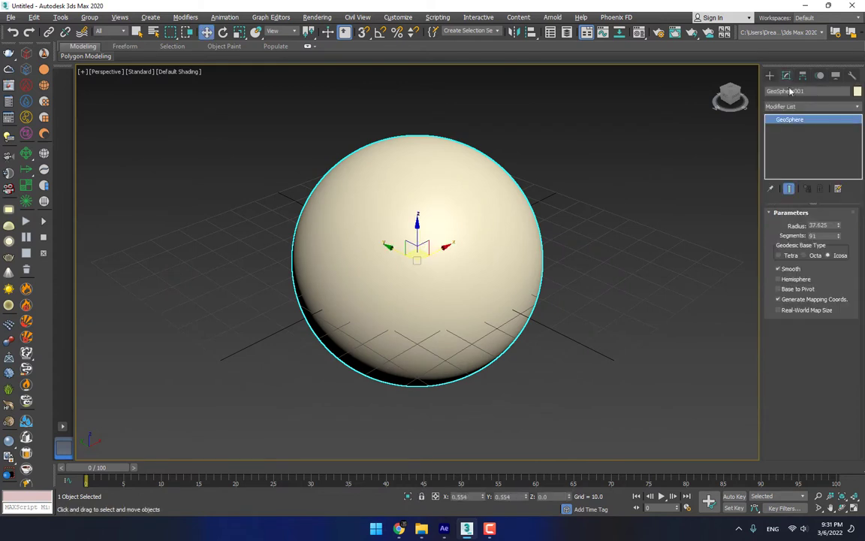
click(856, 108)
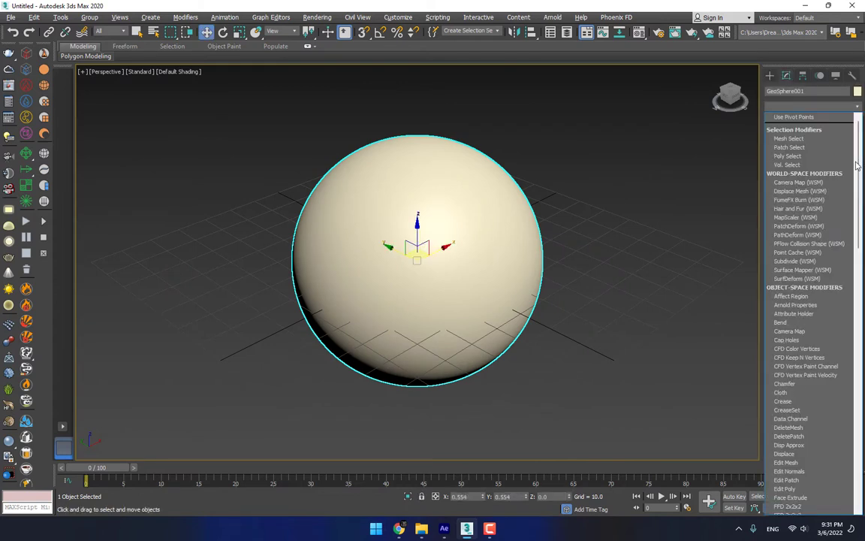
click(794, 453)
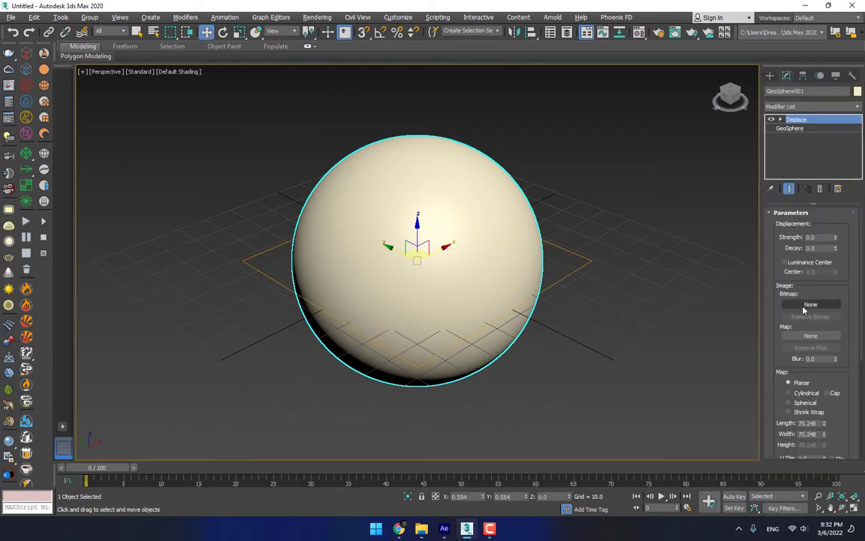
click(809, 304)
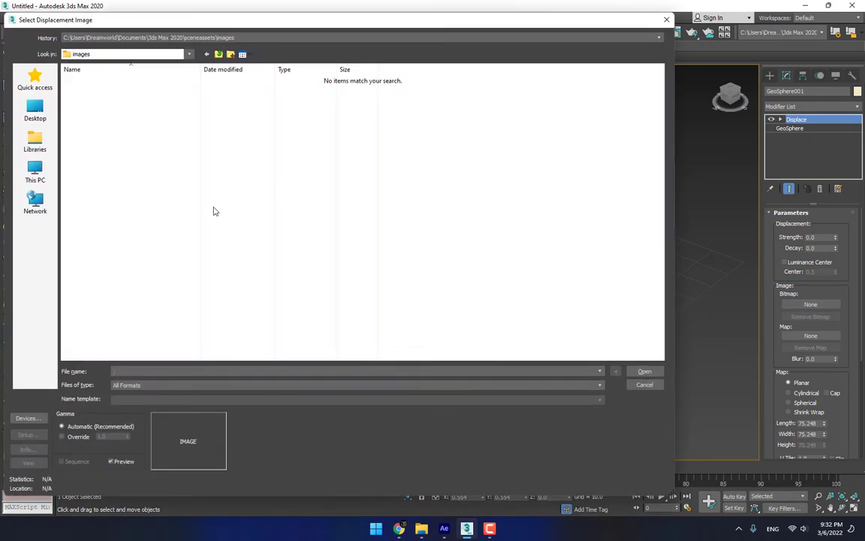
click(34, 106)
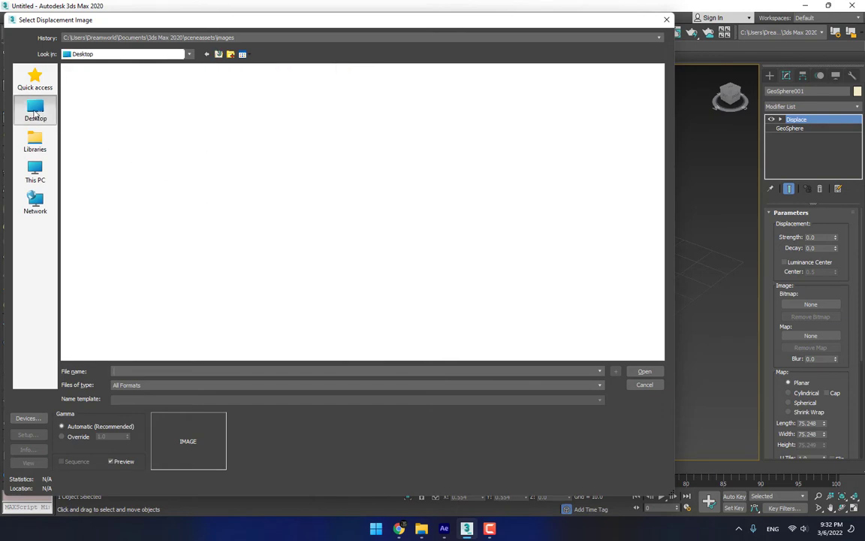
double_click(316, 106)
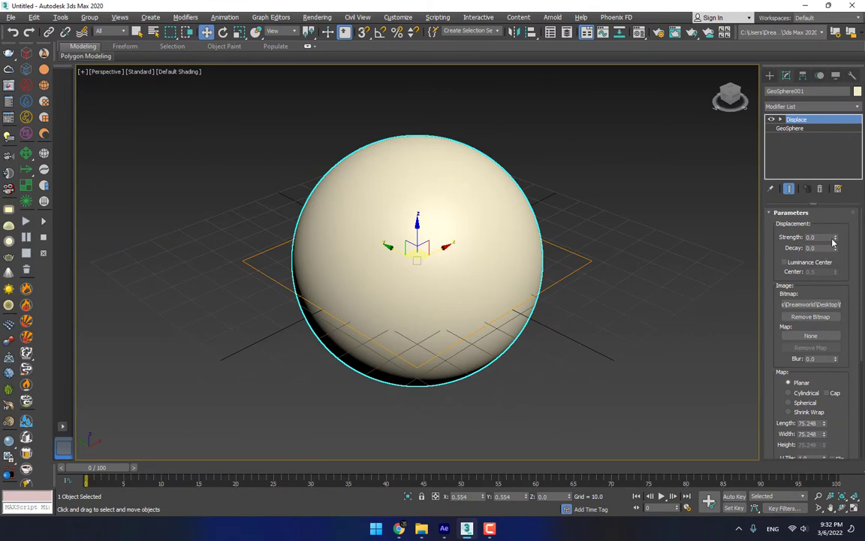
Apply the displacement with Spherical mapping and set its strength to about -2.65
drag(834, 237, 817, 116)
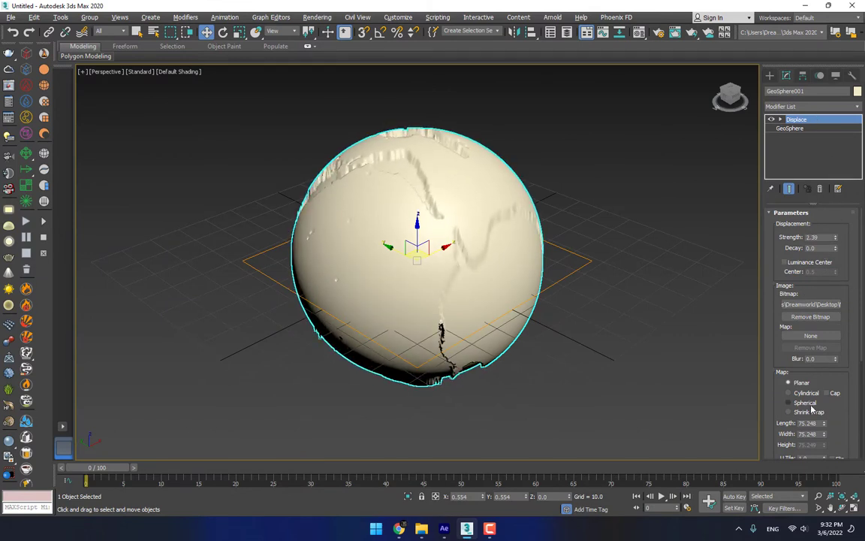
click(804, 404)
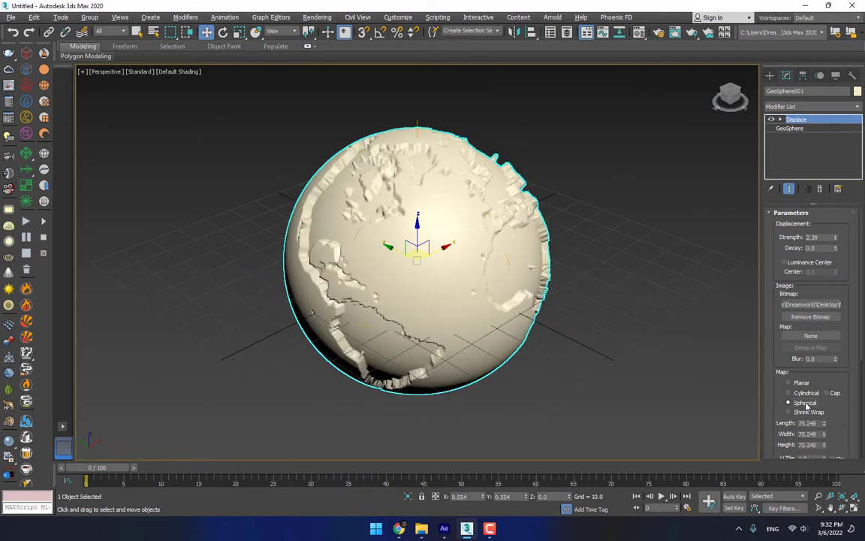
drag(836, 238, 826, 342)
alt+middle_drag(525, 285, 394, 299)
Set the geosphere's segments to 150 and its Displace strength to about -3.08
click(769, 77)
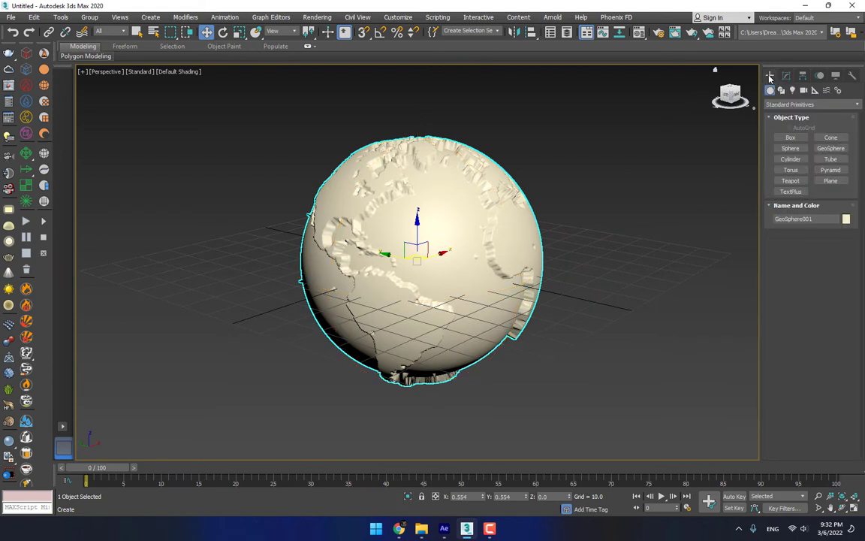
click(786, 76)
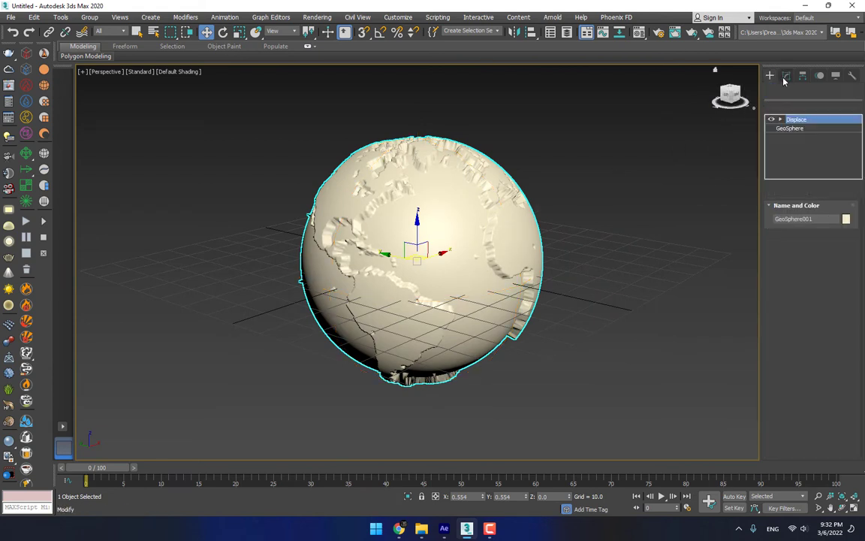
click(790, 129)
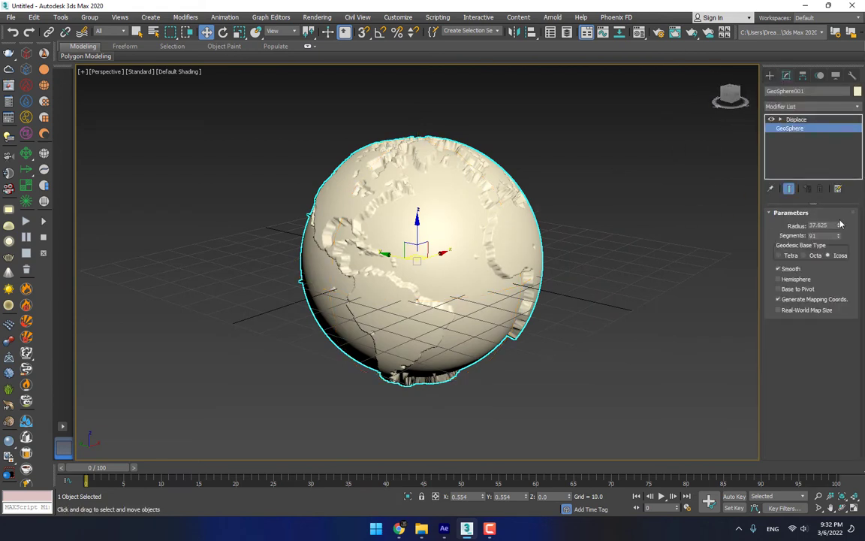
double_click(822, 235)
text(150)
key(Return)
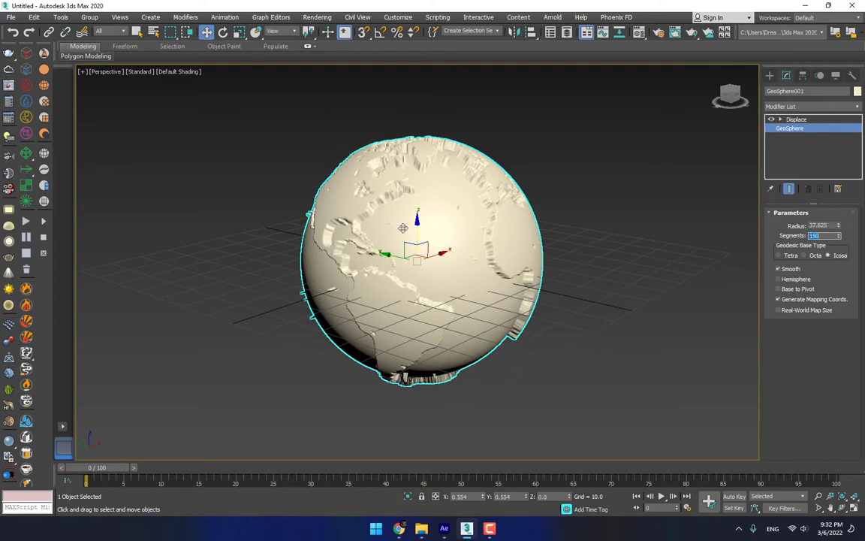
alt+middle_drag(371, 178, 465, 201)
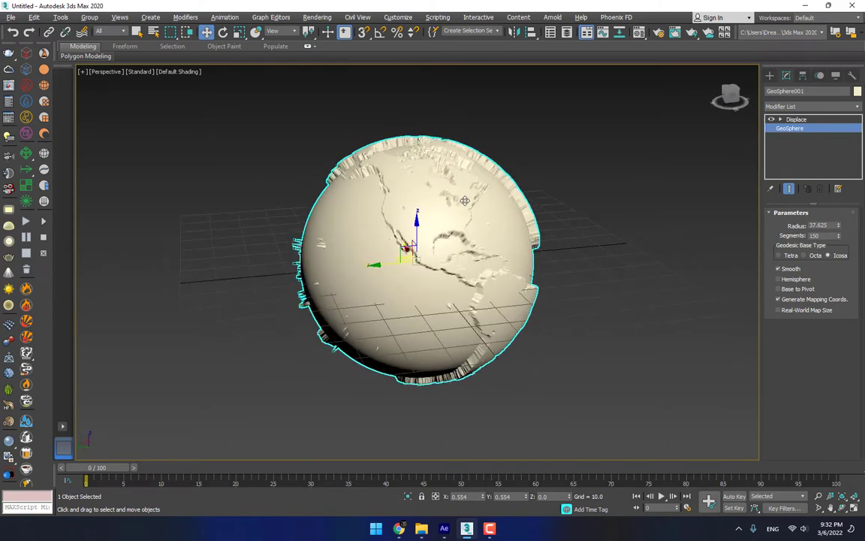
click(796, 119)
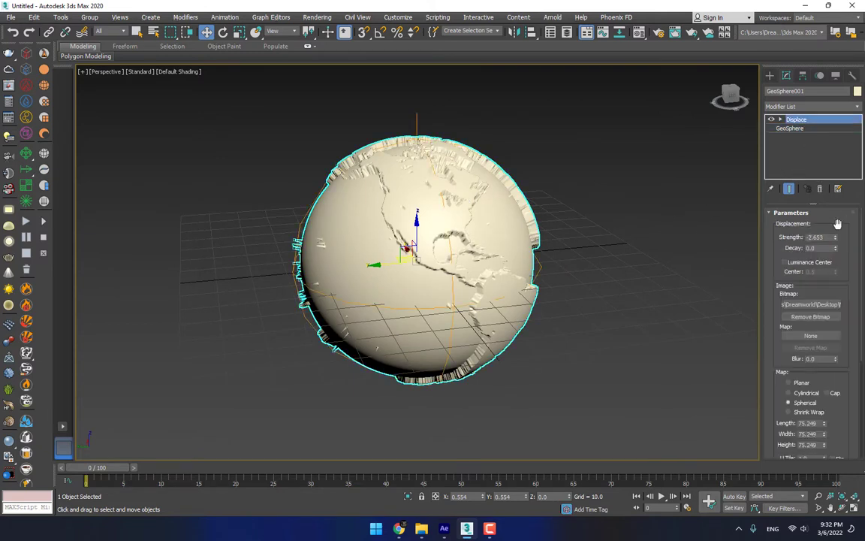
drag(837, 238, 836, 250)
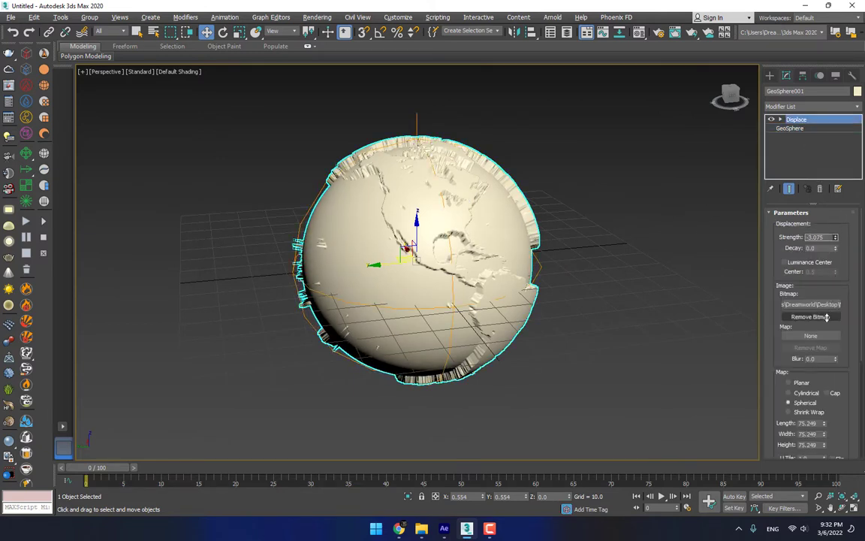
Create a sphere with a radius of about 27 beside the globe and set its segments to 93
click(770, 75)
click(790, 148)
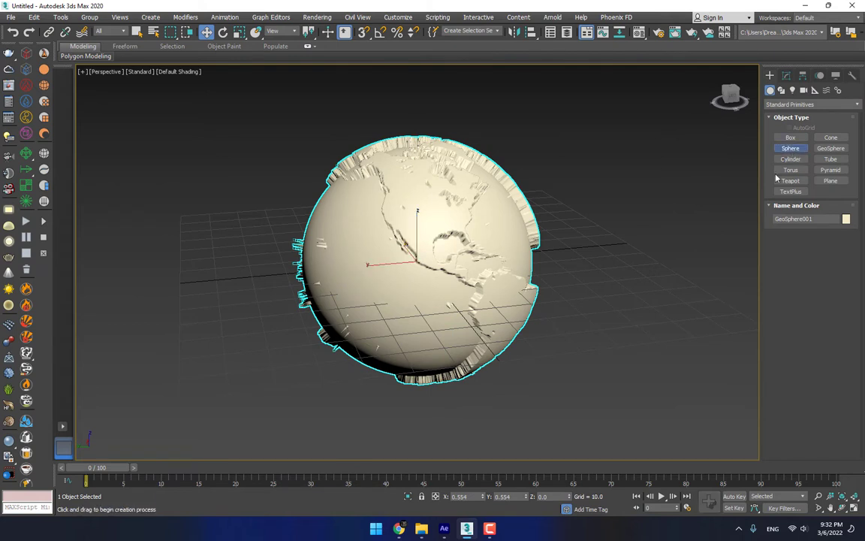
drag(593, 292, 639, 331)
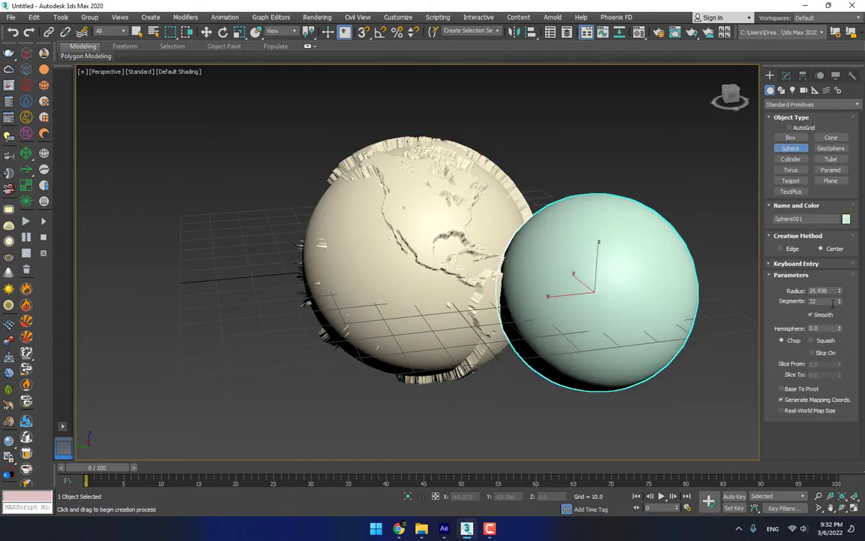
drag(838, 300, 840, 292)
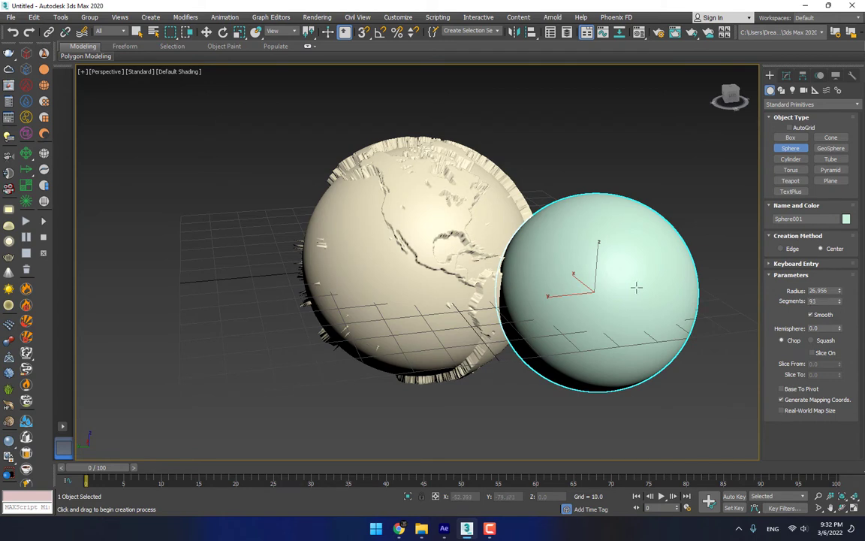
Align the new sphere to the geosphere centre to centre on the X, Y and Z positions
click(532, 30)
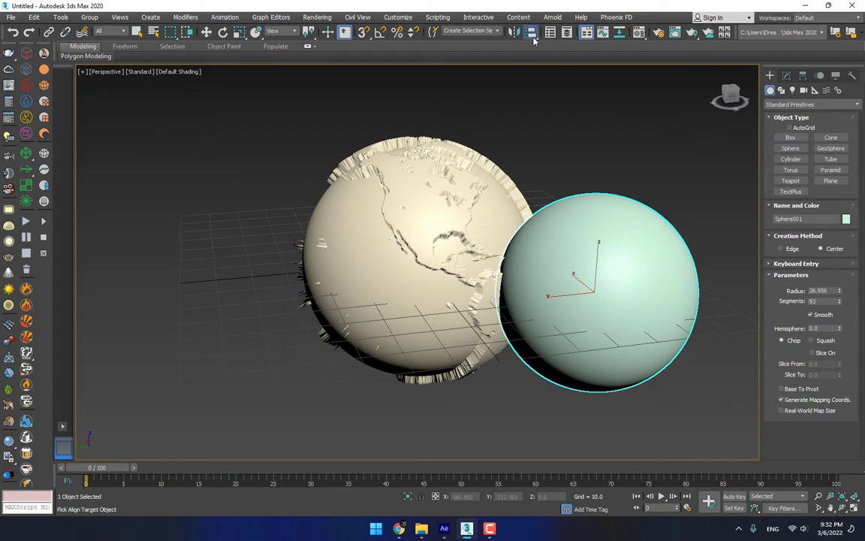
click(460, 184)
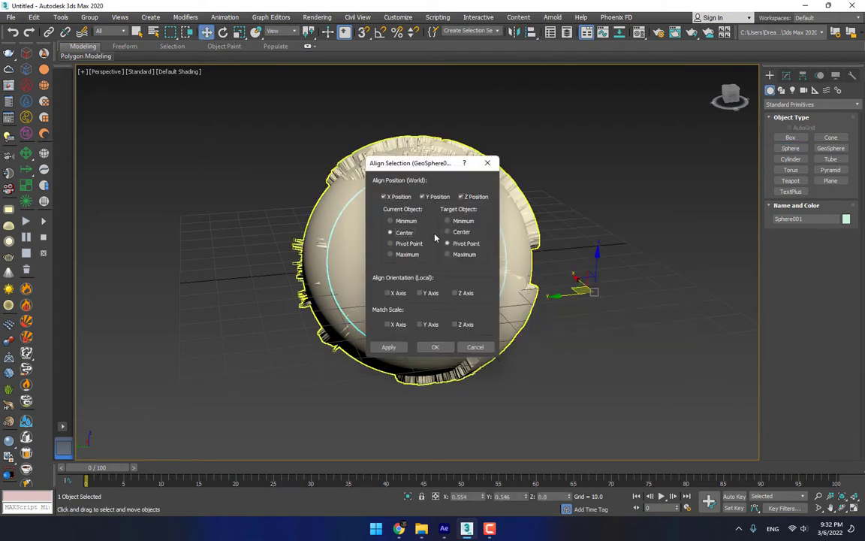
click(448, 232)
click(431, 347)
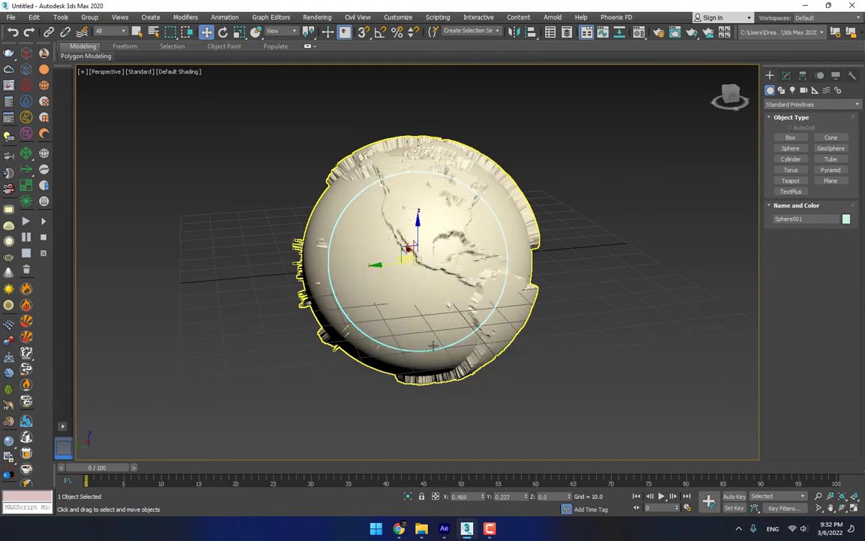
Scale the inner sphere uniformly to about 132% so it fills the oceans between the raised continents
right_click(434, 241)
click(446, 263)
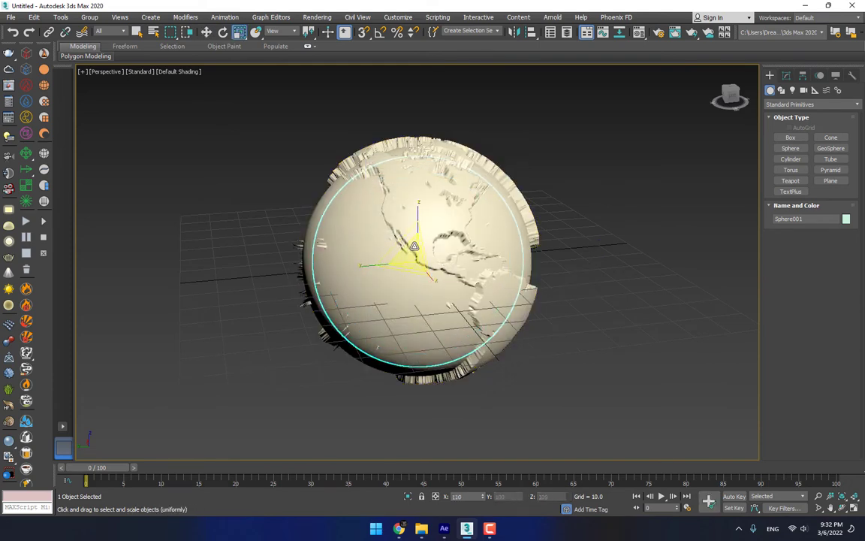
drag(413, 247, 417, 237)
alt+middle_drag(361, 214, 390, 228)
right_click(579, 222)
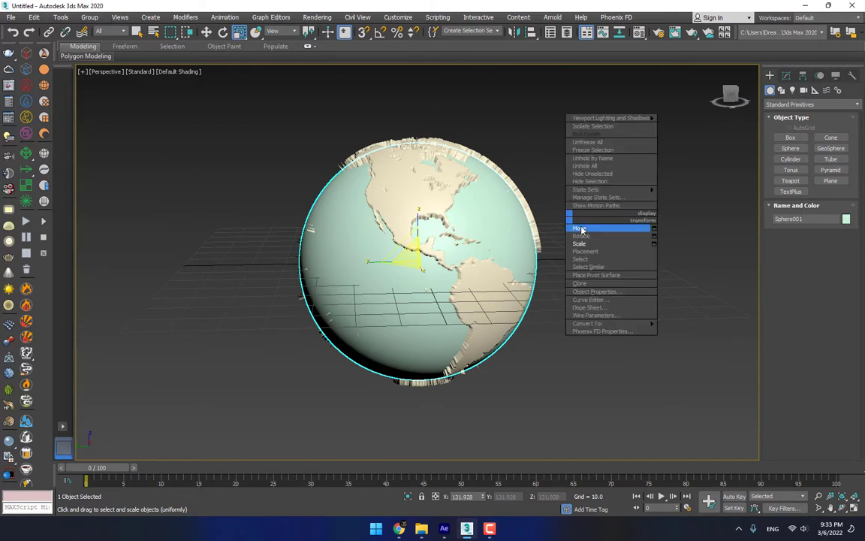
click(601, 227)
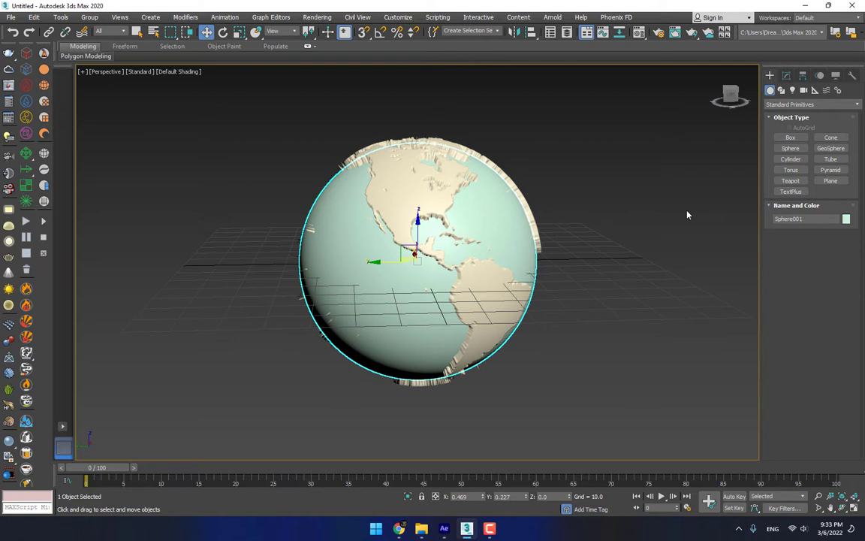
Create a sphere with a radius of about 44.4 around the globe, starting from its centre in the Top view
click(791, 149)
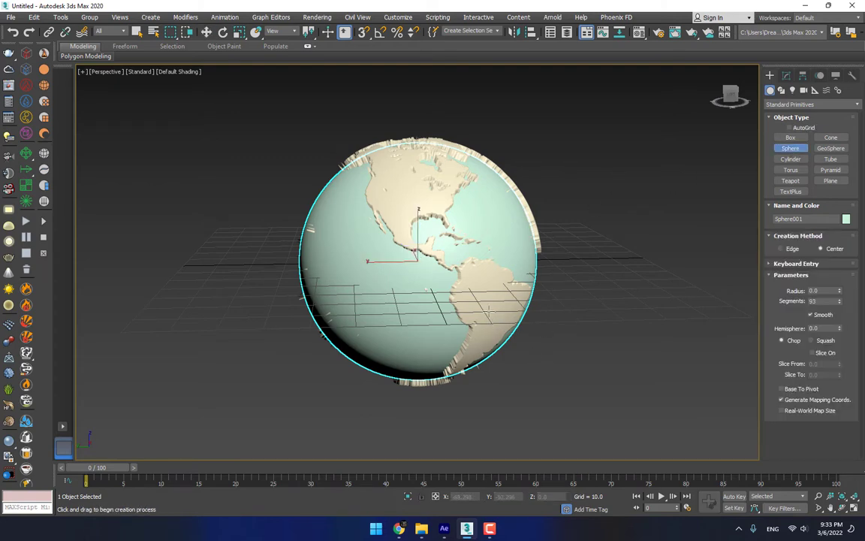
key(alt+w)
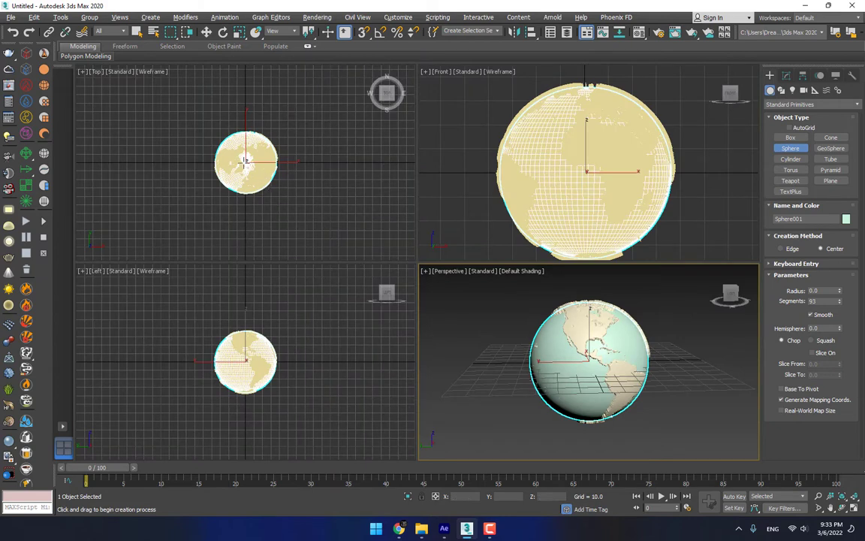
drag(246, 160, 282, 165)
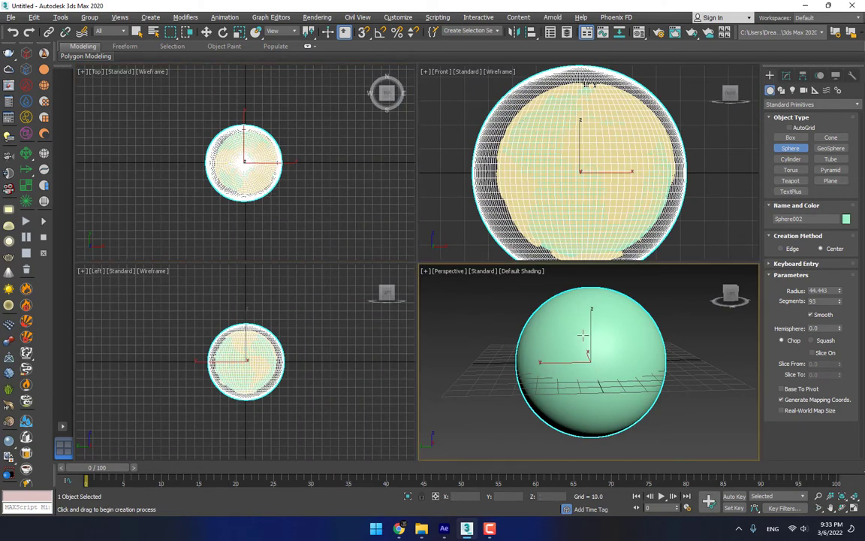
Move the large sphere aside and align it to the geosphere centre to centre on the X, Y and Z positions
key(w)
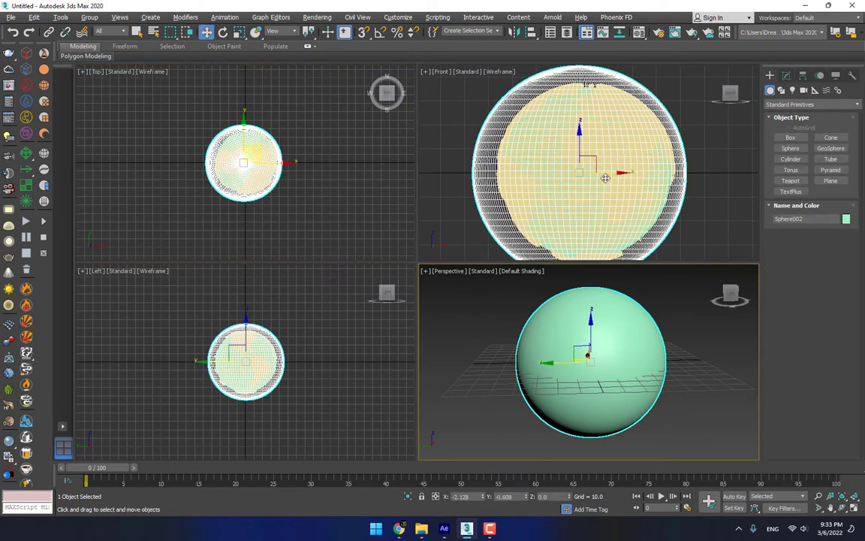
drag(606, 178, 764, 177)
click(531, 36)
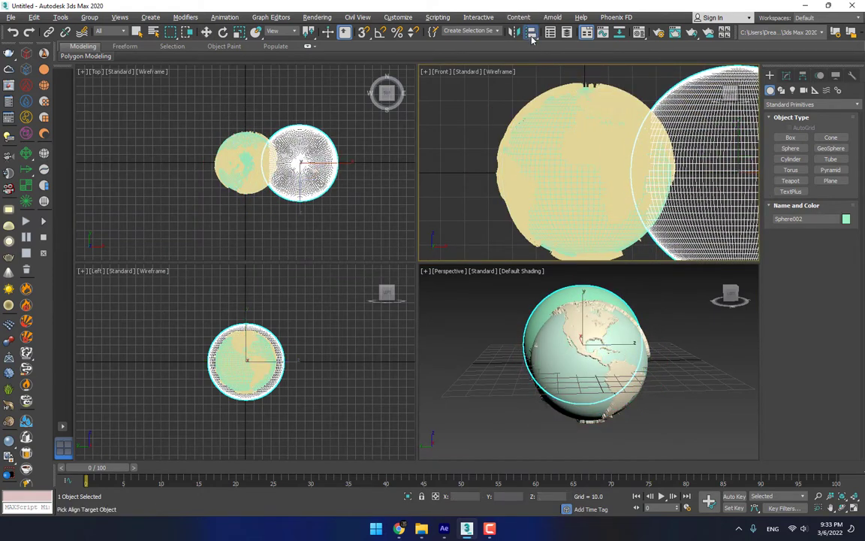
click(585, 149)
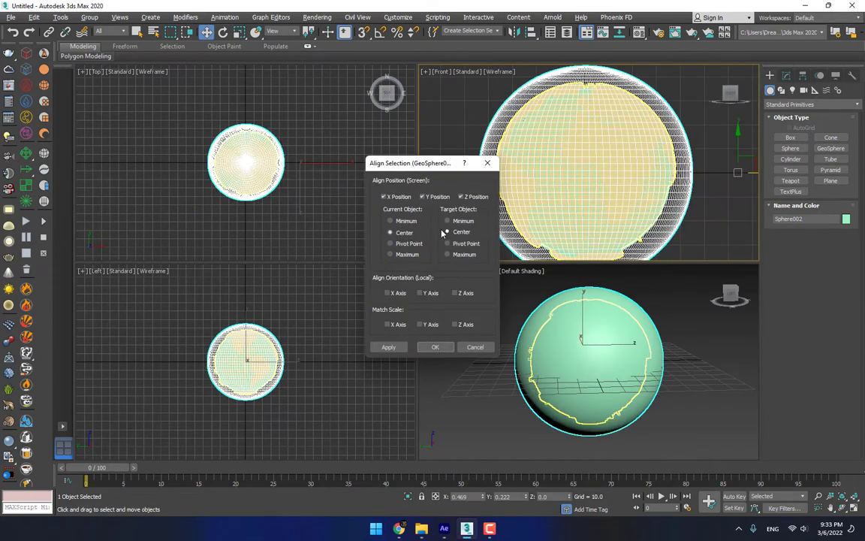
click(435, 347)
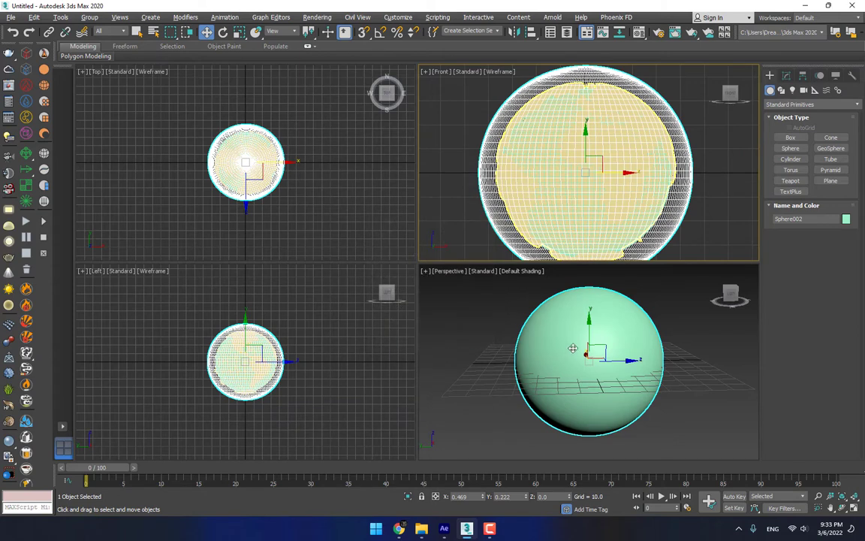
key(alt+w)
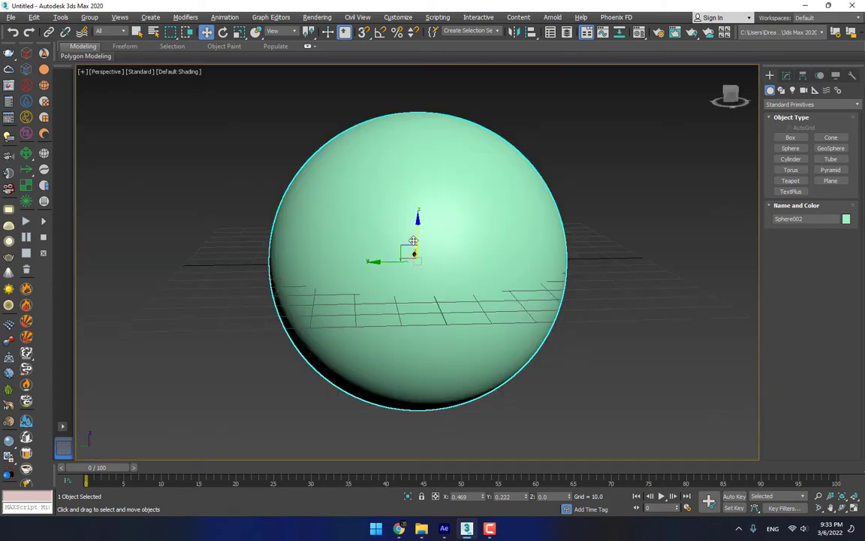
Add a Slice modifier to the large sphere and set its slice type to Remove Top
click(786, 77)
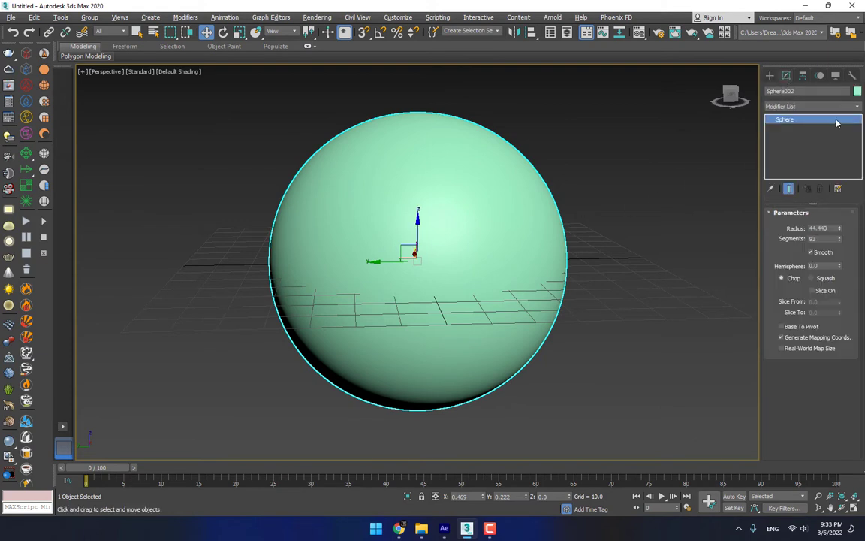
click(856, 107)
scroll(848, 252, down, 10)
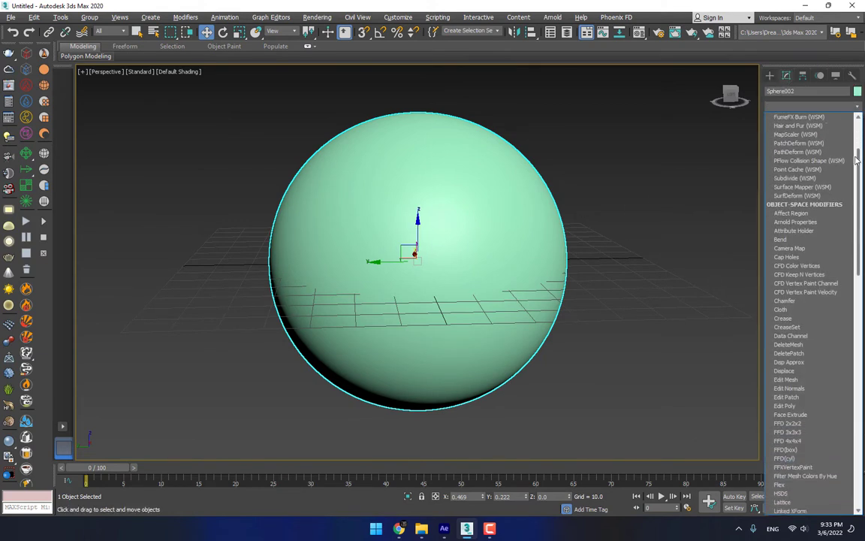
scroll(849, 252, down, 3)
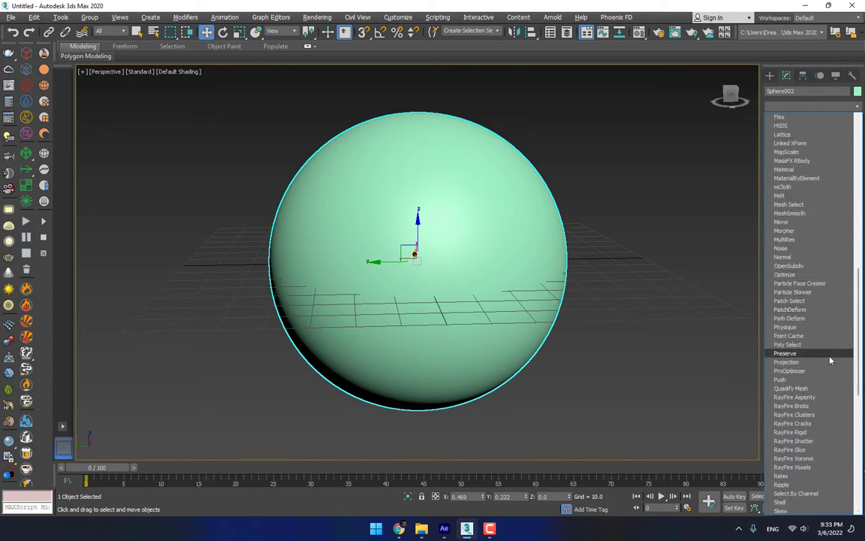
scroll(823, 353, down, 6)
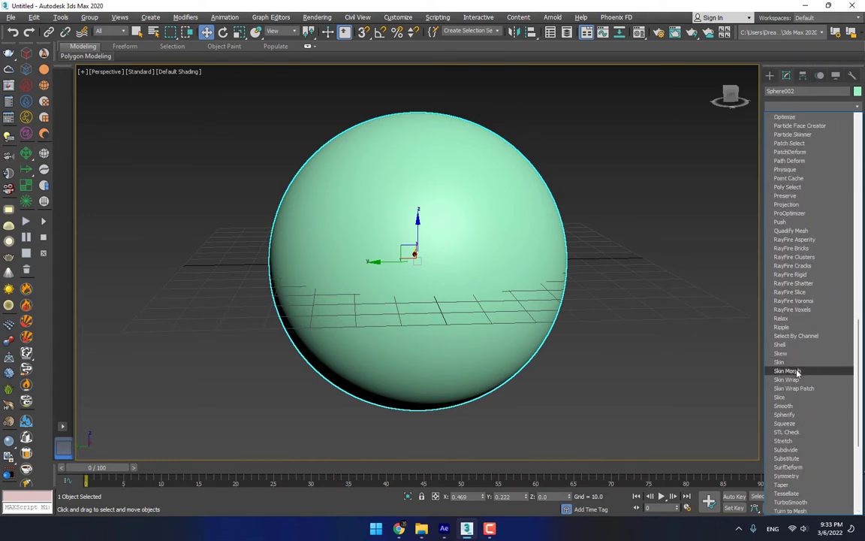
click(793, 397)
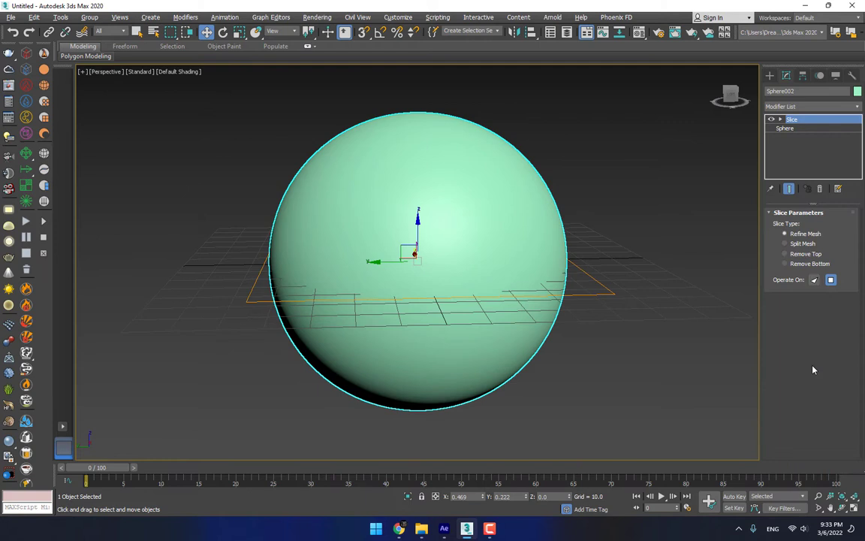
click(797, 257)
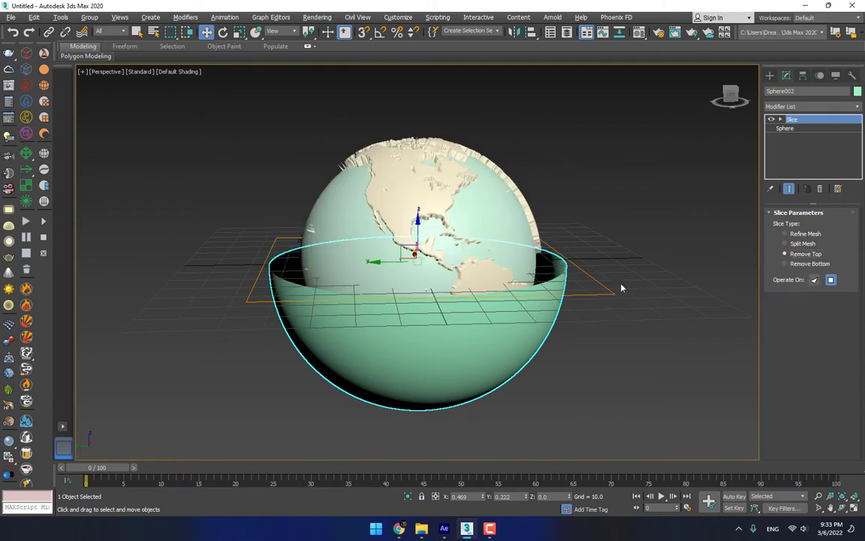
Lower the Slice modifier's plane to about Z -36.4, keeping only a small cap at the large sphere's base
drag(418, 229, 418, 257)
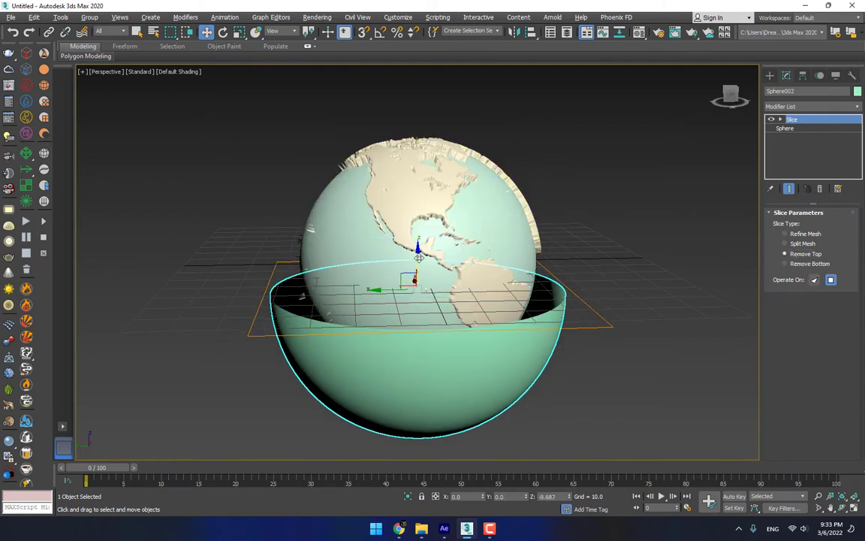
key(ctrl+z)
click(782, 120)
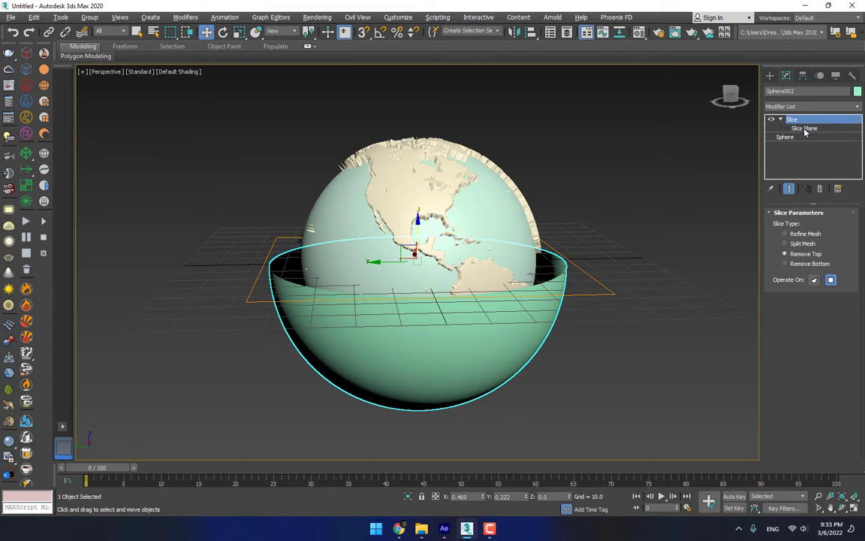
click(804, 129)
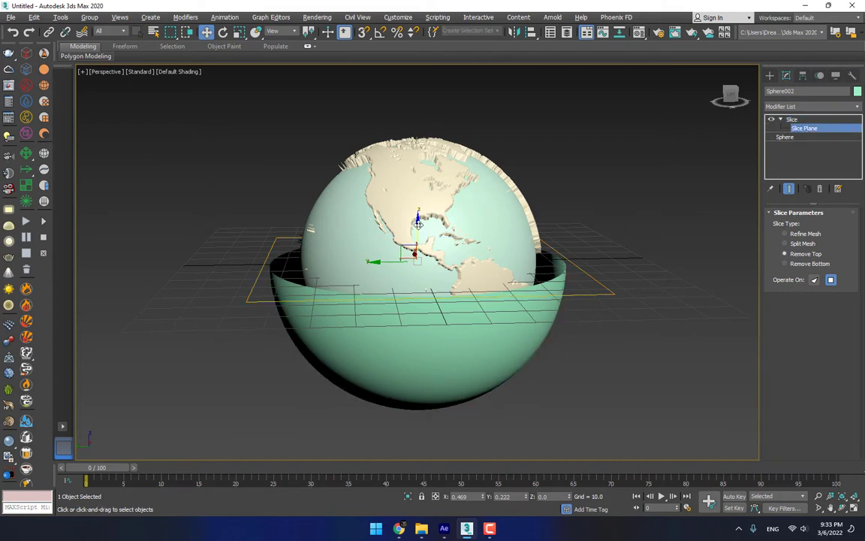
drag(418, 226, 438, 341)
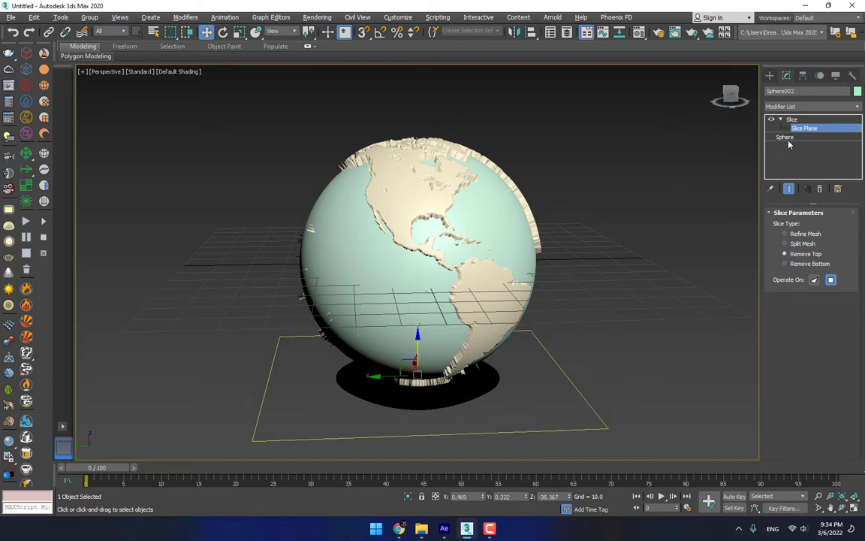
click(781, 119)
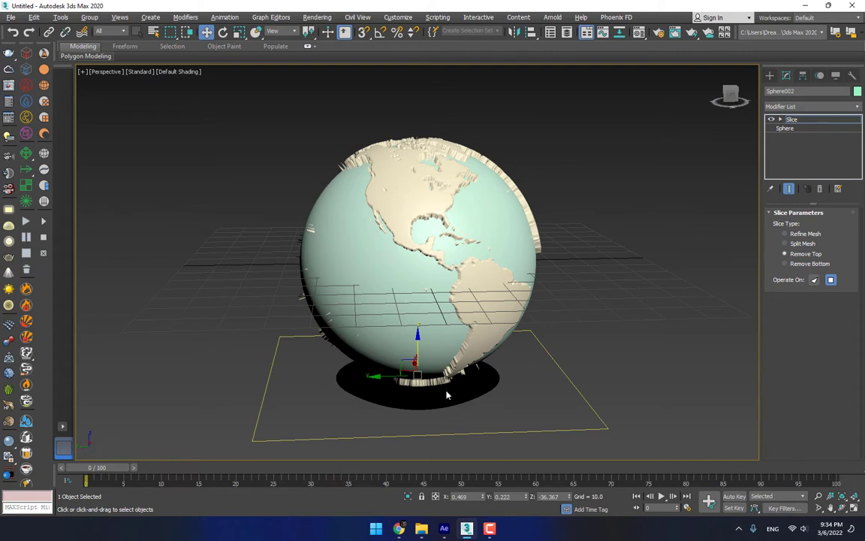
drag(438, 344, 438, 254)
key(ctrl+z)
right_click(542, 351)
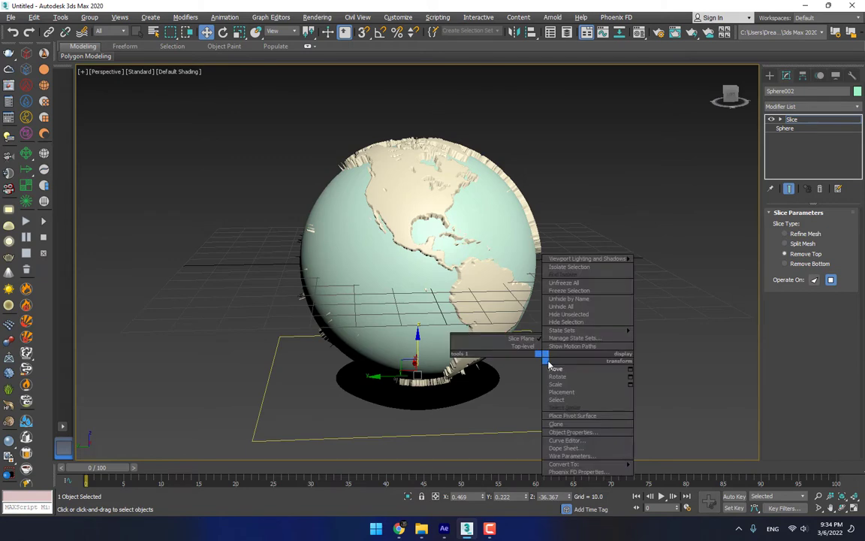
Clone the sliced cap upward as one independent copy and align the copy back onto the original cap
click(795, 123)
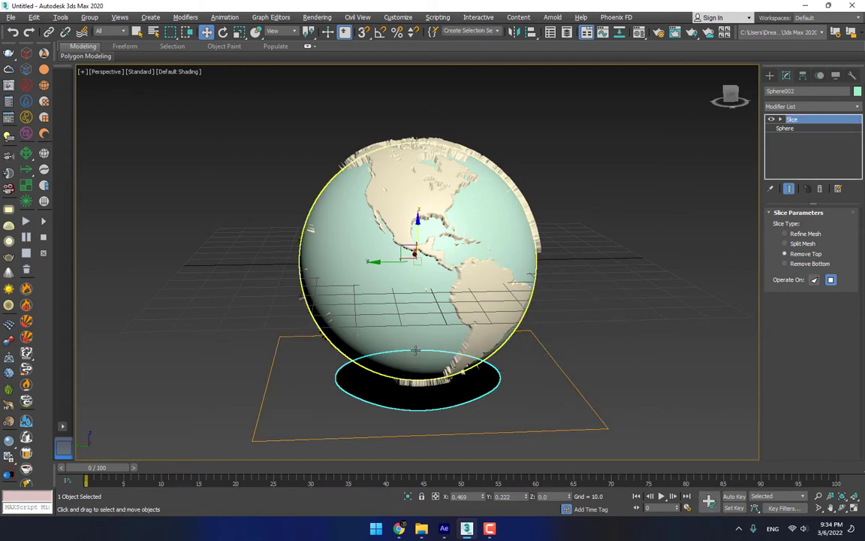
shift+drag(419, 229, 418, 129)
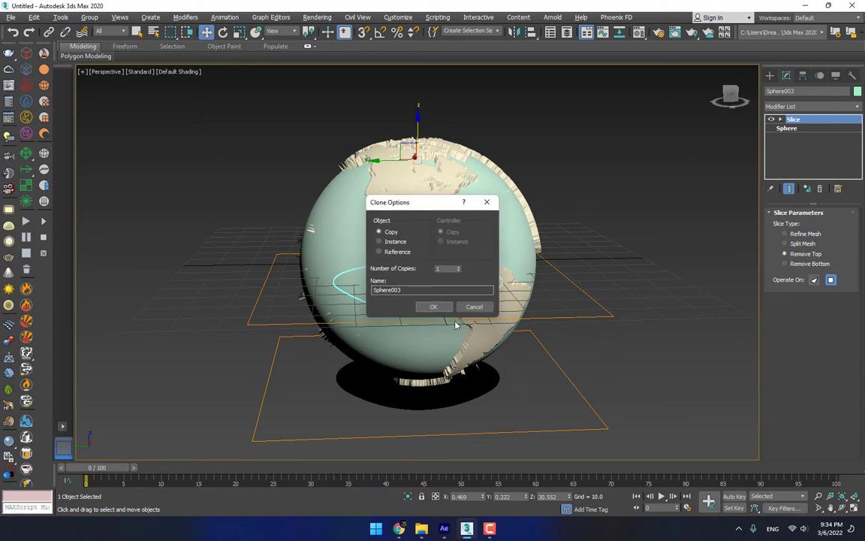
click(433, 307)
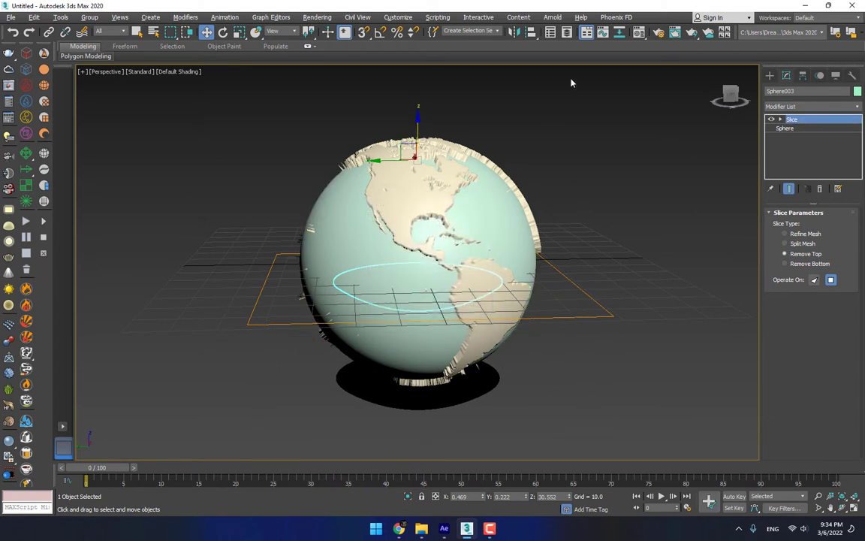
click(530, 31)
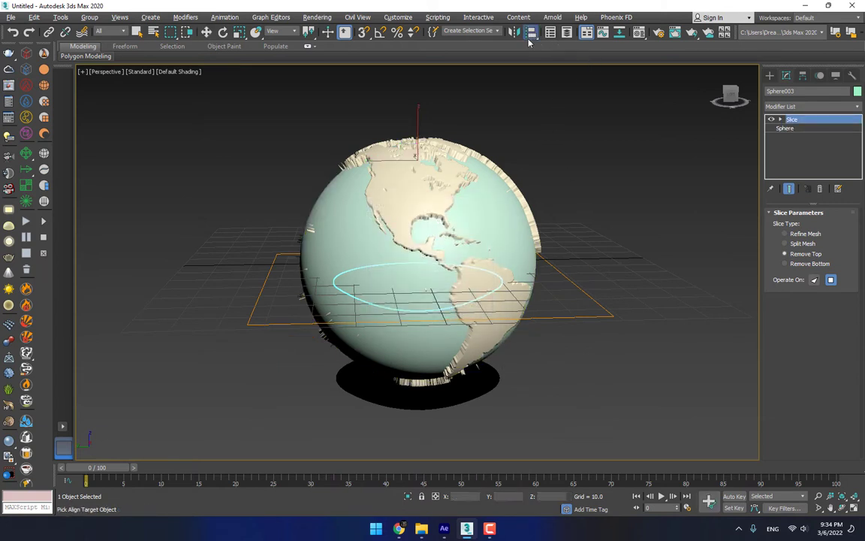
click(485, 373)
click(436, 347)
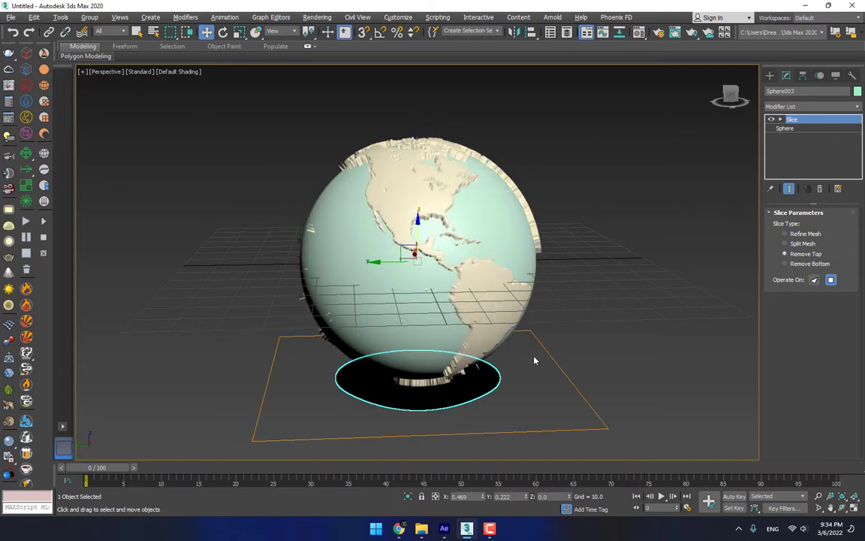
Raise the copied sphere's slice plane to about Z 9.9, just above the globe's equator
click(780, 120)
click(803, 128)
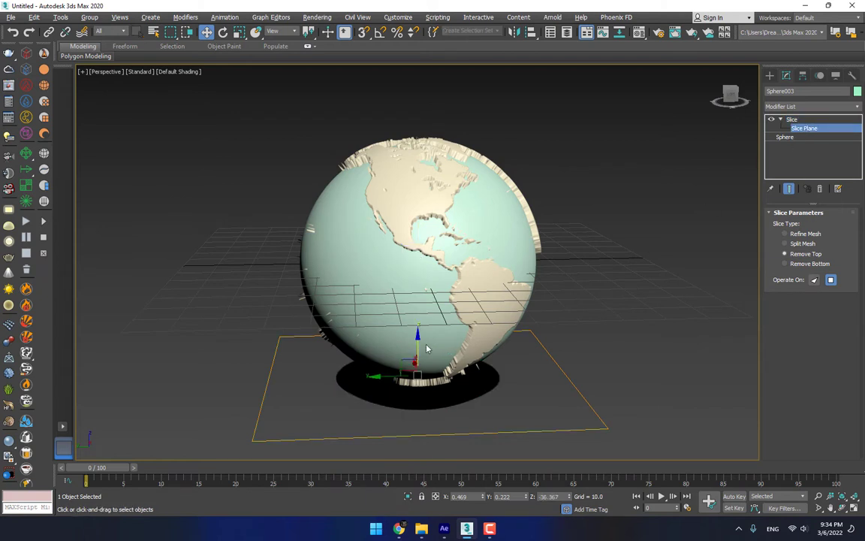
drag(419, 340, 435, 193)
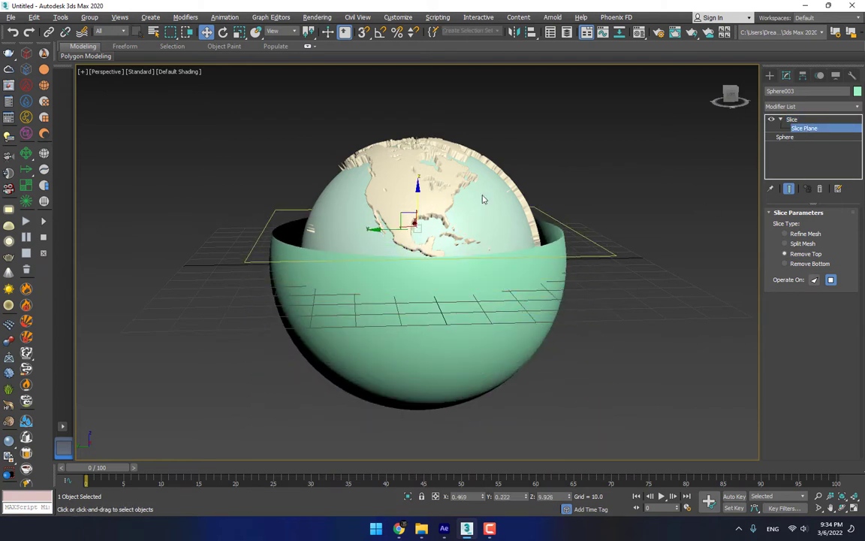
click(838, 120)
Add a second Slice modifier to the copied sphere with Remove Bottom, leaving a band around the globe's equator
click(814, 106)
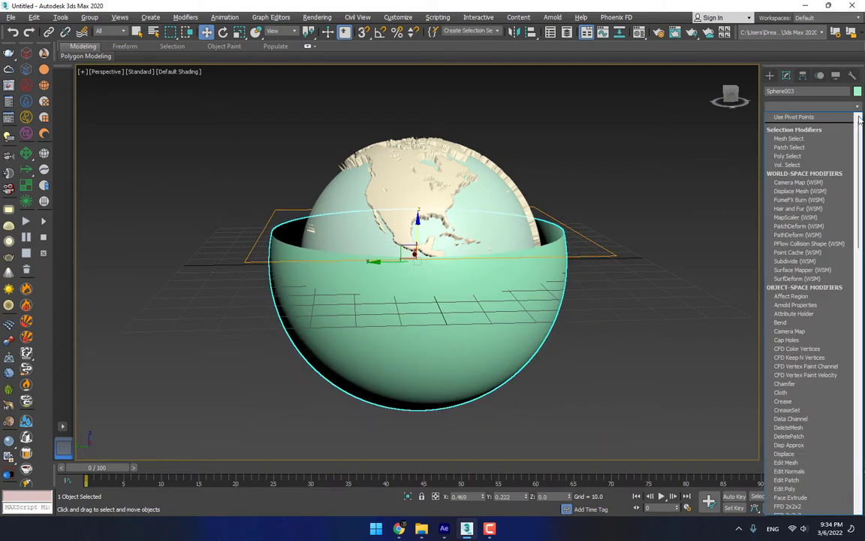
drag(856, 124, 853, 302)
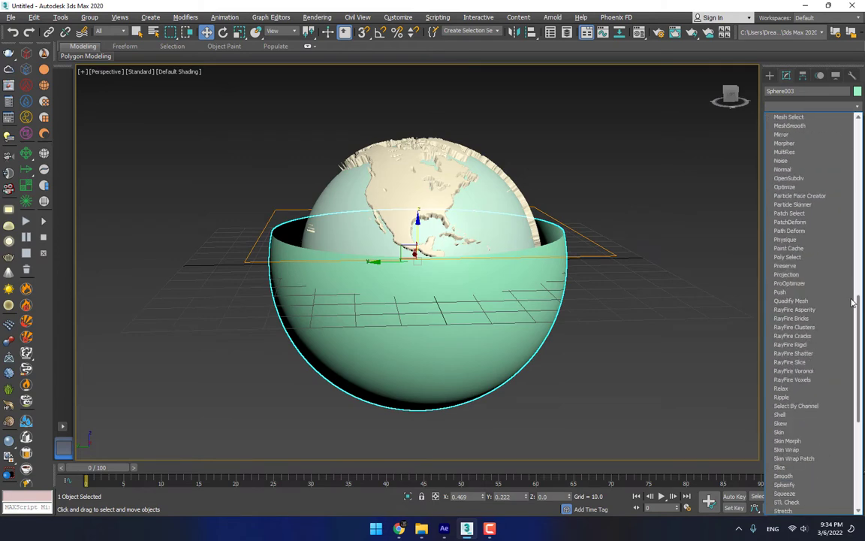
click(781, 467)
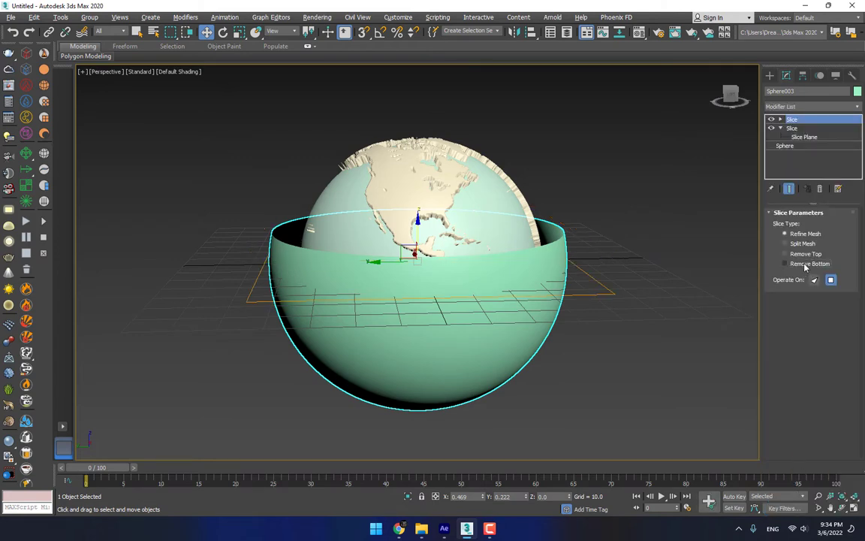
click(805, 265)
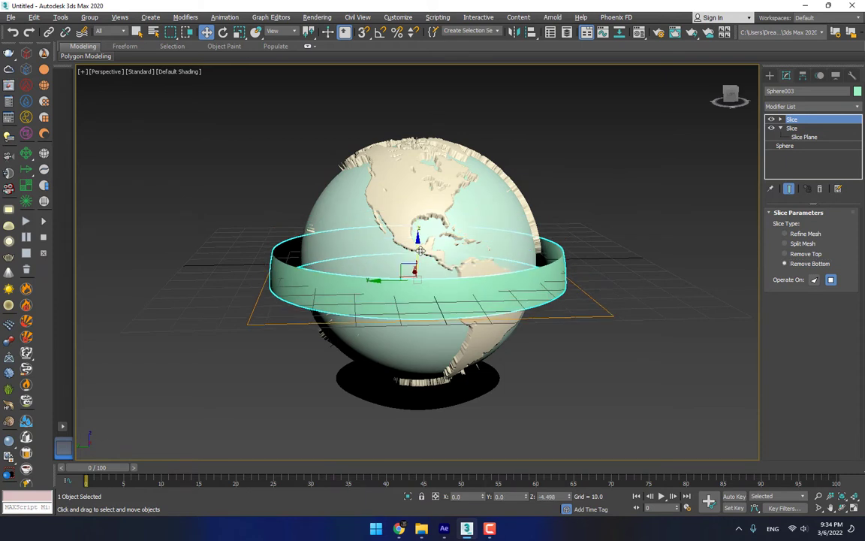
drag(420, 250, 420, 229)
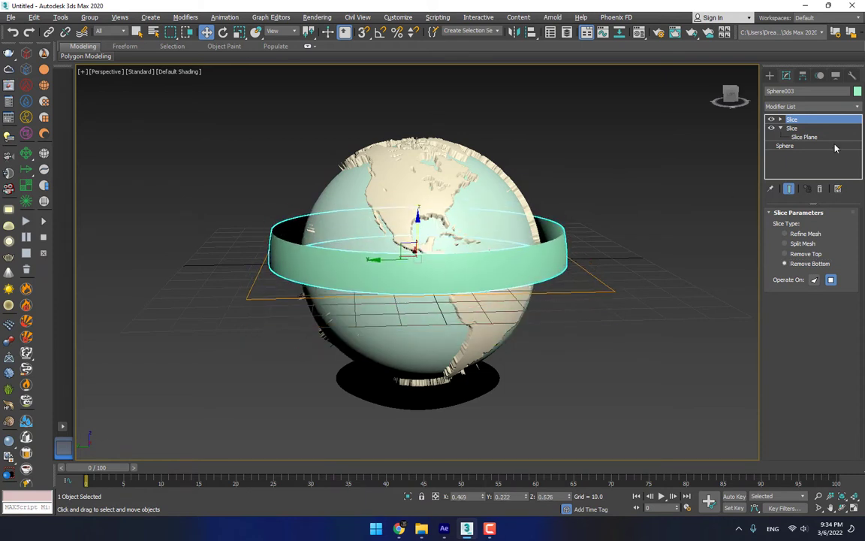
Lower the second Slice modifier's plane to about Z -0.5 to widen the equatorial band slightly
click(780, 119)
click(803, 127)
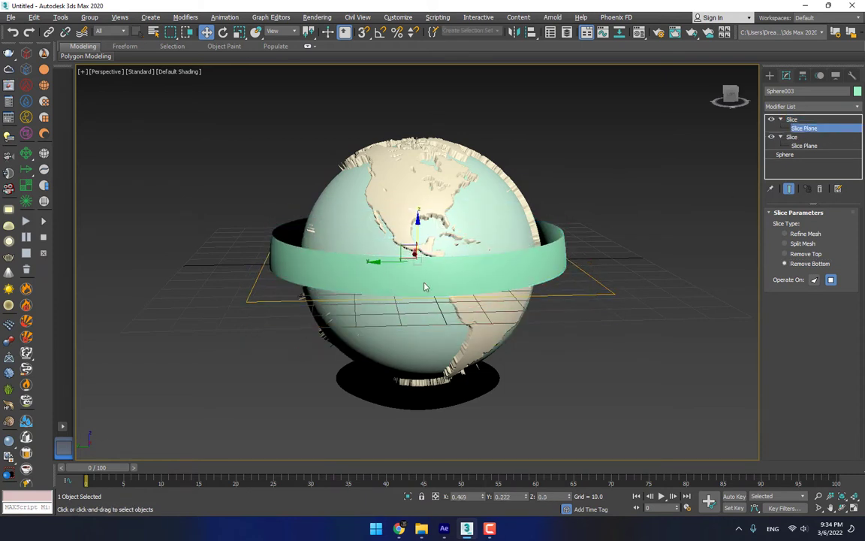
mouse_move(417, 220)
mouse_down()
mouse_move(415, 251)
mouse_move(418, 216)
mouse_move(428, 229)
mouse_up()
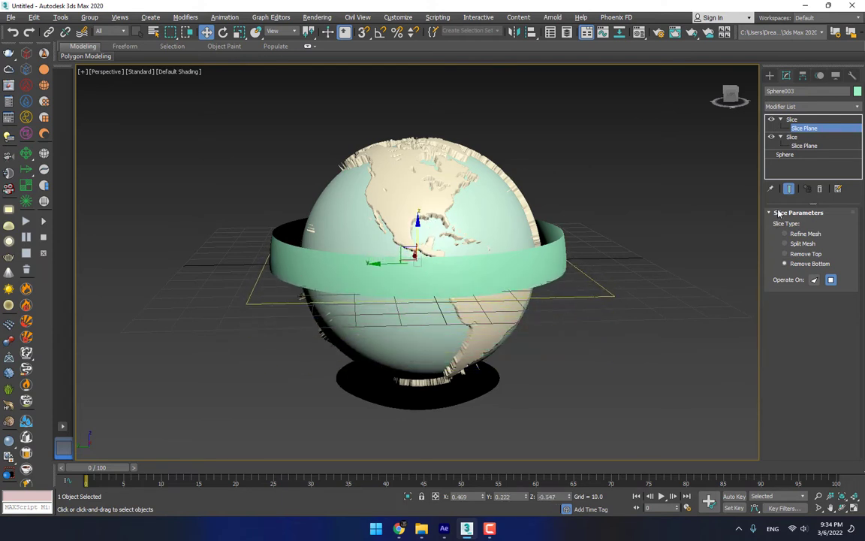
click(792, 119)
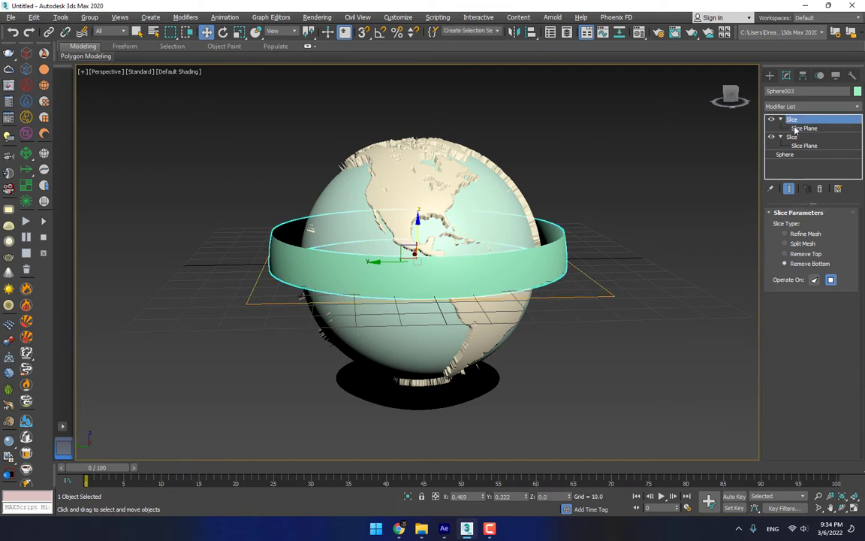
Clone the equatorial band upward as one independent copy and center-align the copy to the original band on X, Y and Z
shift+drag(375, 210, 468, 251)
click(433, 306)
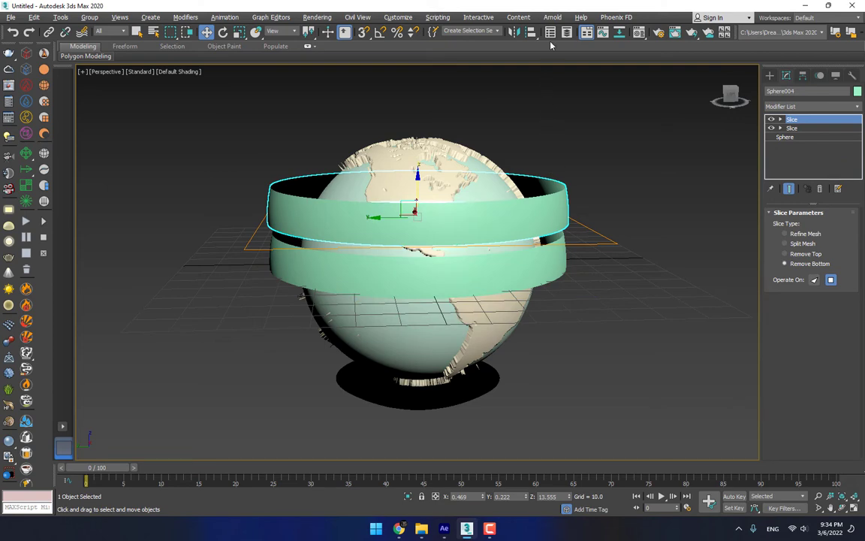
click(529, 33)
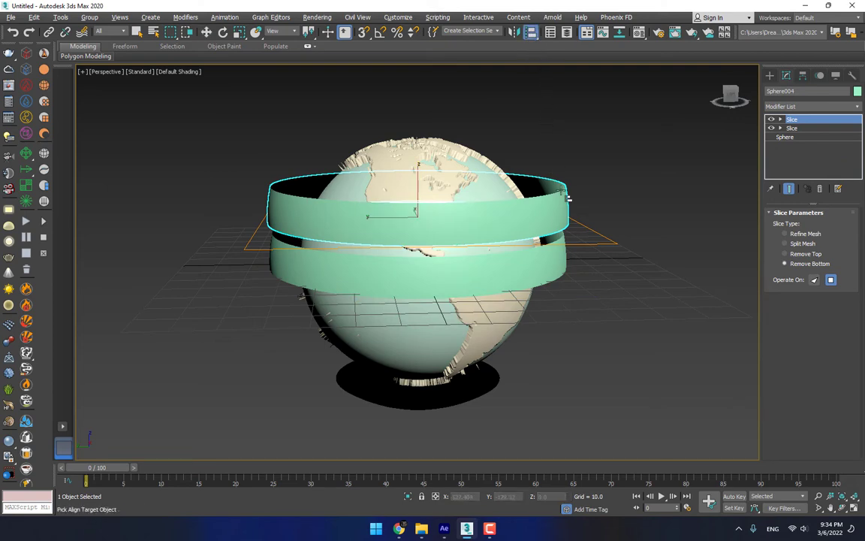
click(544, 268)
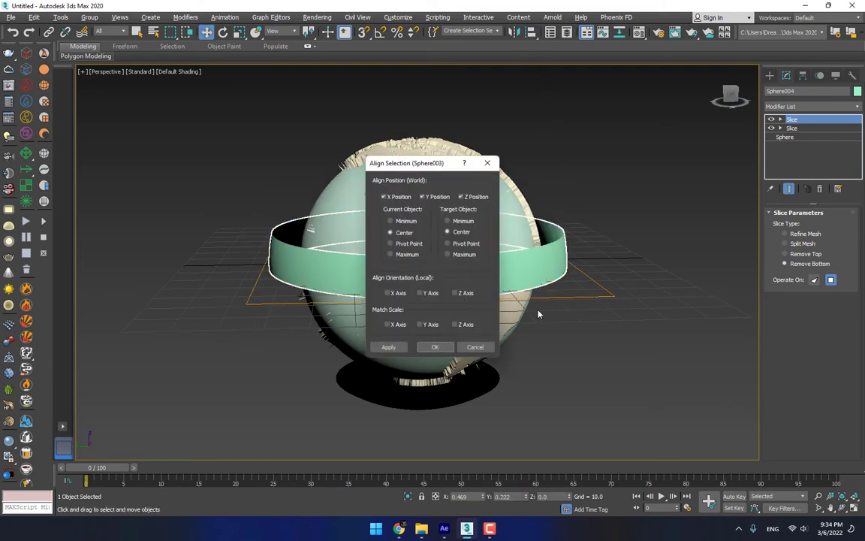
click(435, 345)
Raise the slice plane of the copied band's Remove Top Slice modifier to about Z 29.4, near the globe's top
click(791, 129)
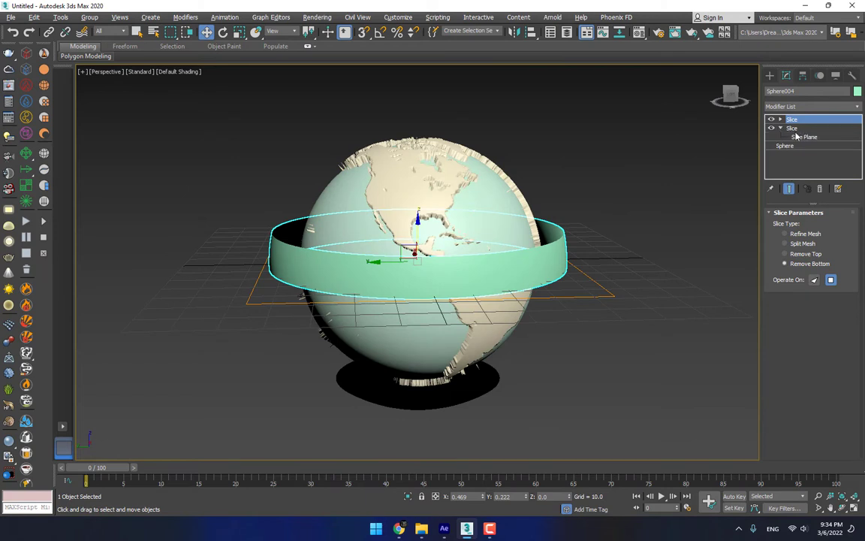
click(803, 137)
drag(421, 191, 436, 141)
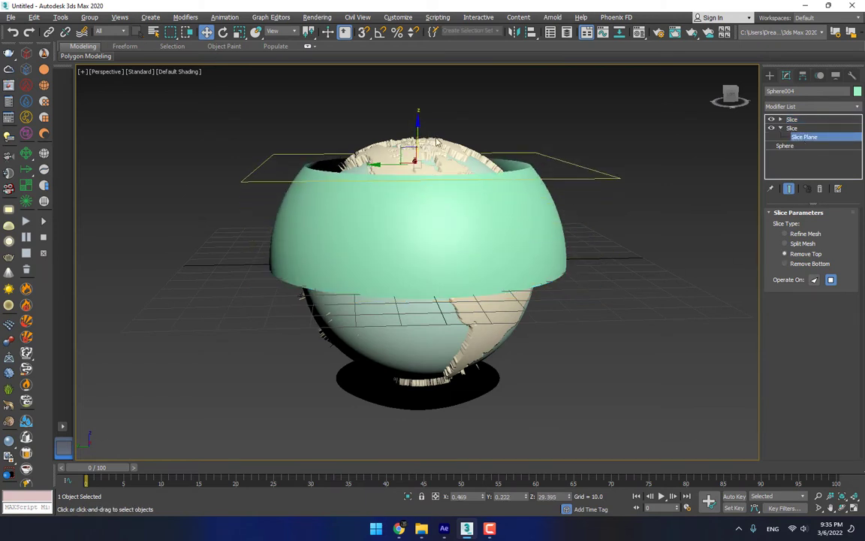
click(785, 128)
Raise the copied band's Remove Bottom slice plane to about Z 21.6, leaving a narrow upper ring, and deselect it
click(781, 119)
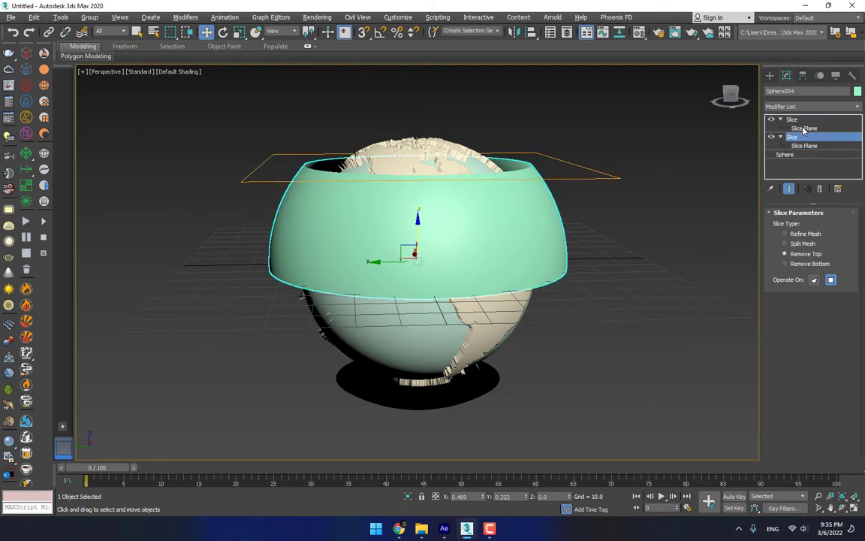
click(803, 128)
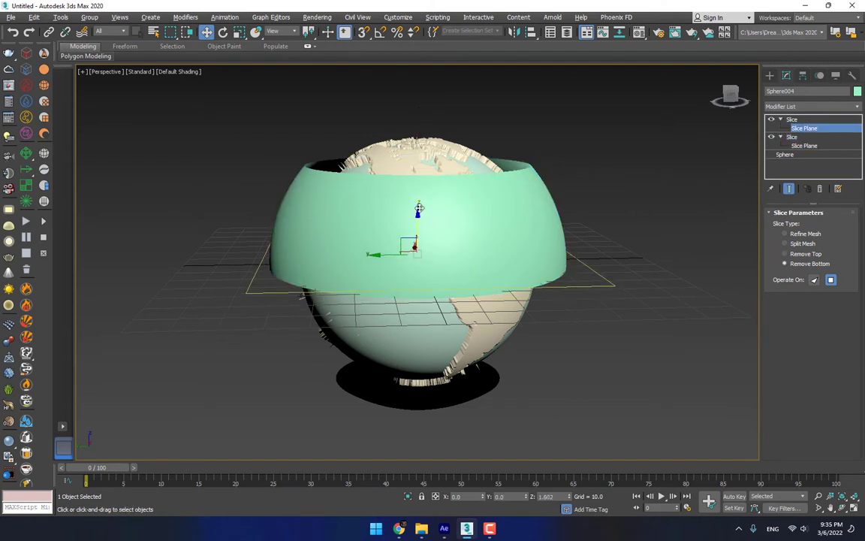
drag(418, 207, 434, 154)
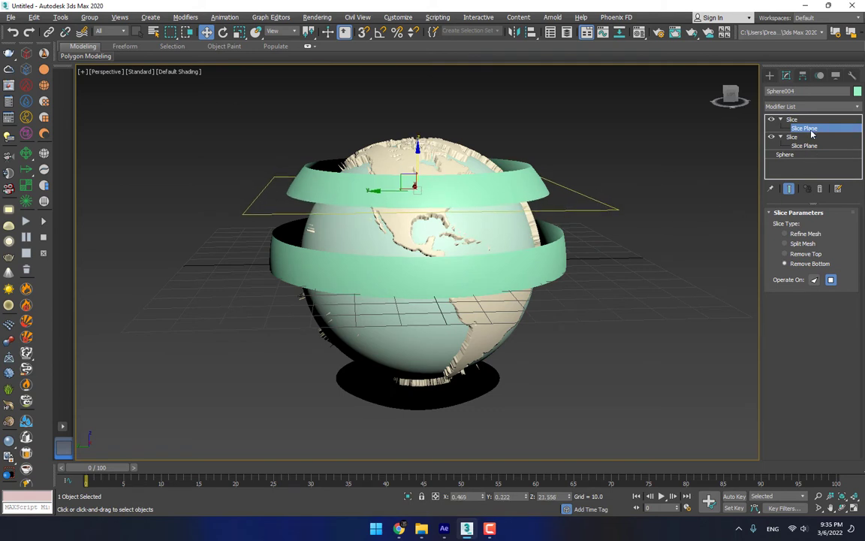
click(555, 446)
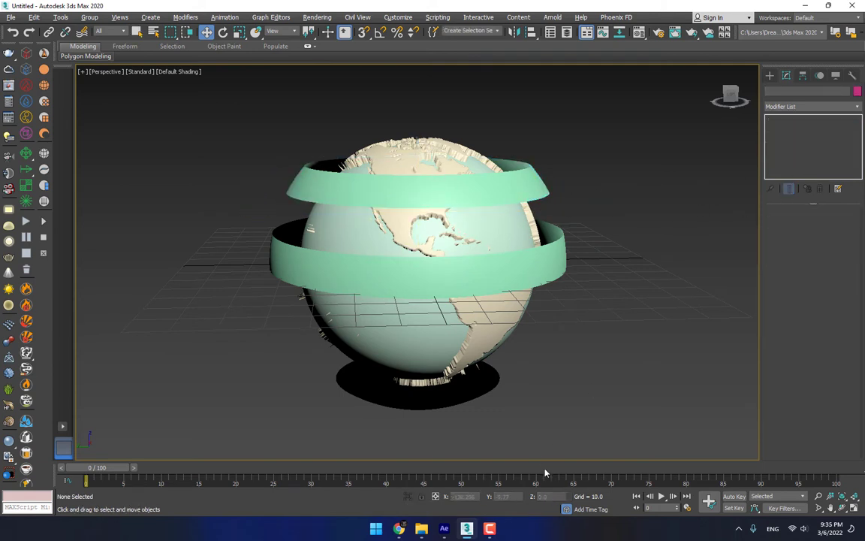
Add a Shell modifier to the sliced cap beneath the globe to give it thickness
click(483, 382)
click(842, 108)
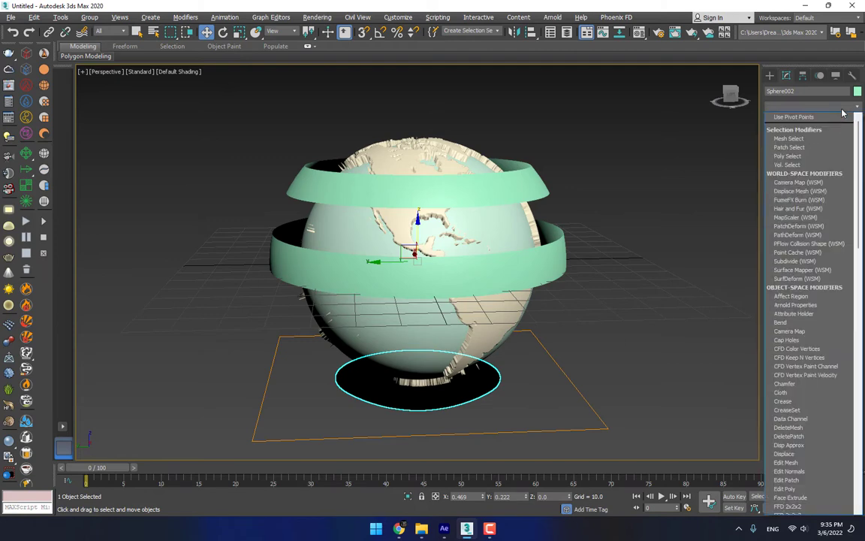
text(se)
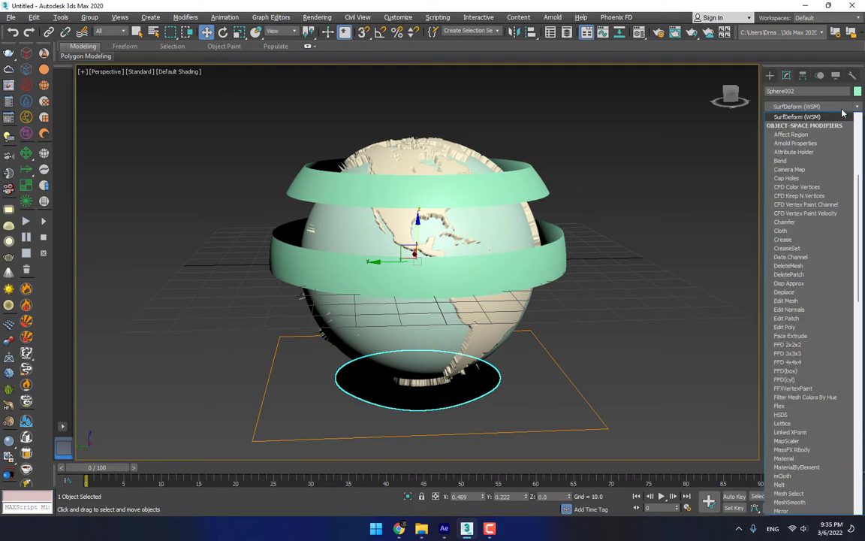
click(800, 160)
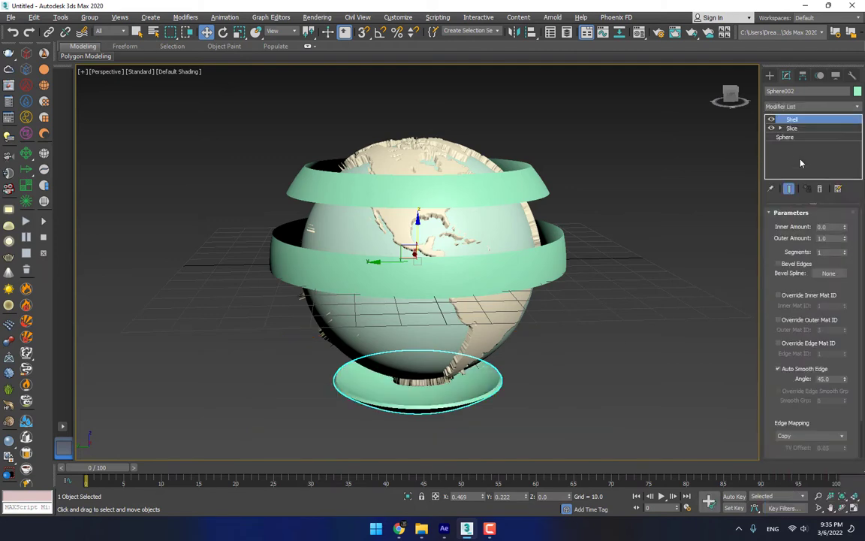
Add a Shell modifier to the equatorial ring to give it thickness
click(553, 253)
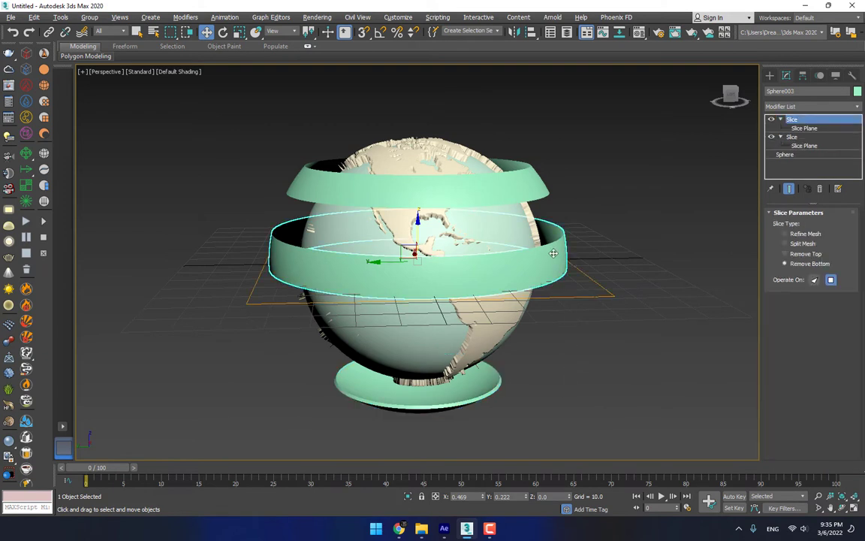
click(788, 107)
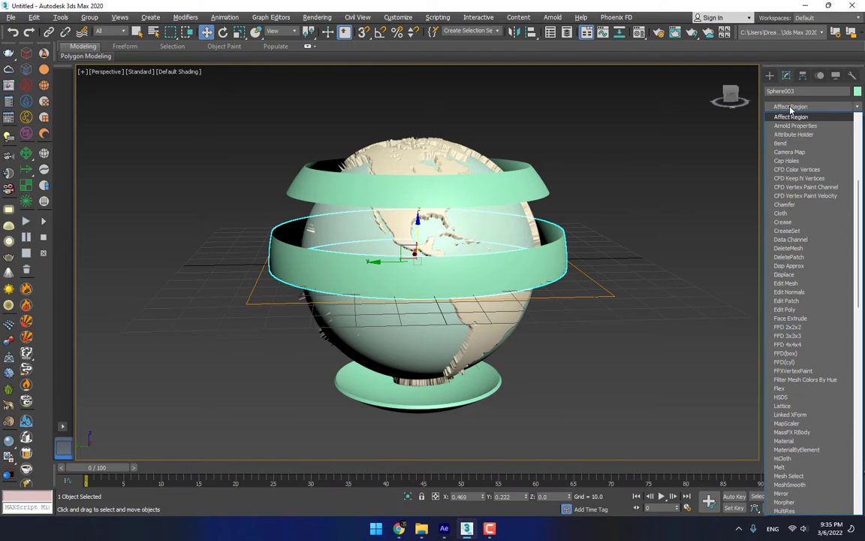
scroll(790, 109, up, 5)
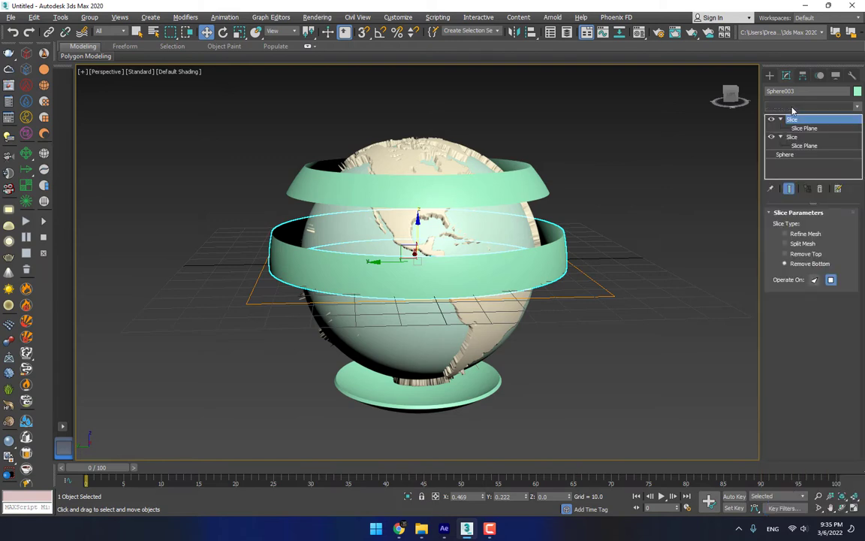
scroll(792, 109, up, 1)
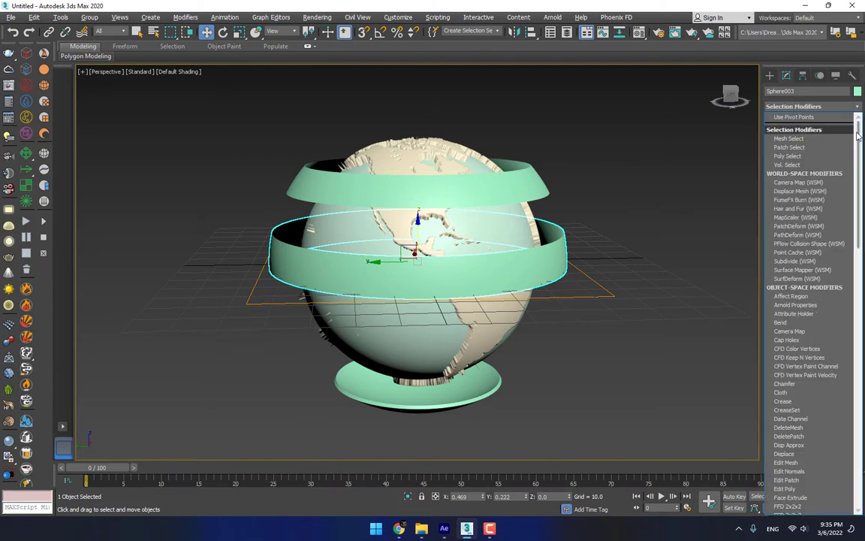
drag(856, 157, 842, 368)
click(780, 238)
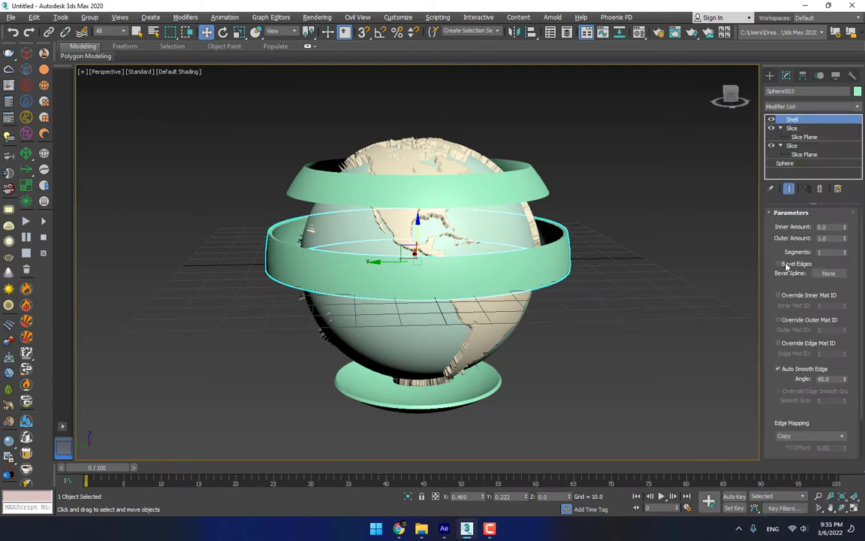
Add a Shell modifier to the upper ring to give it thickness
click(536, 178)
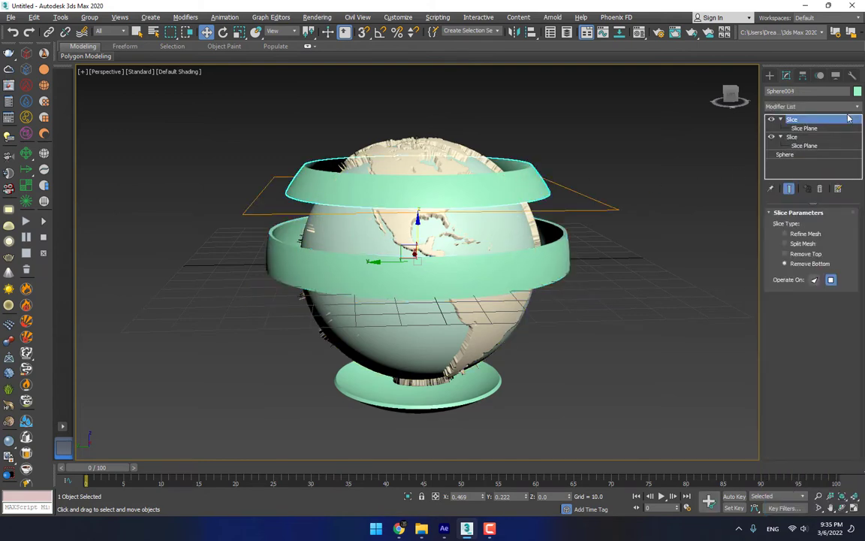
click(826, 106)
scroll(797, 265, down, 15)
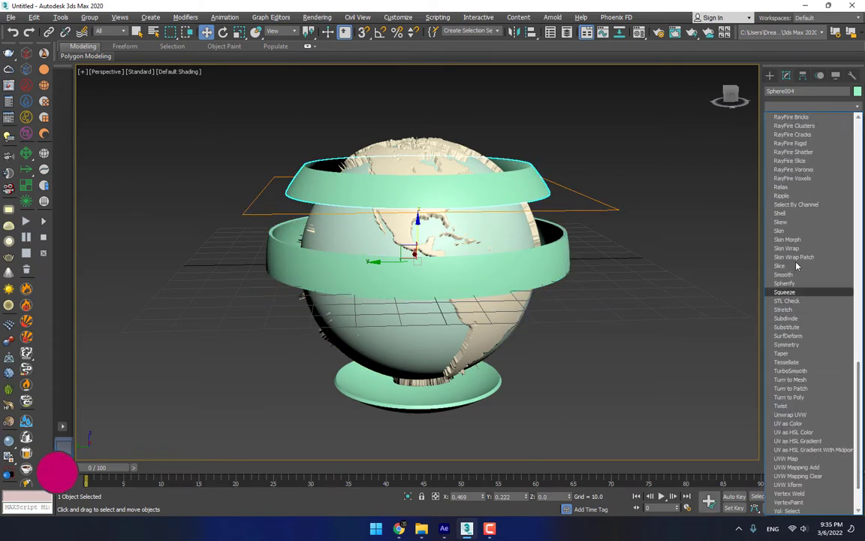
click(781, 213)
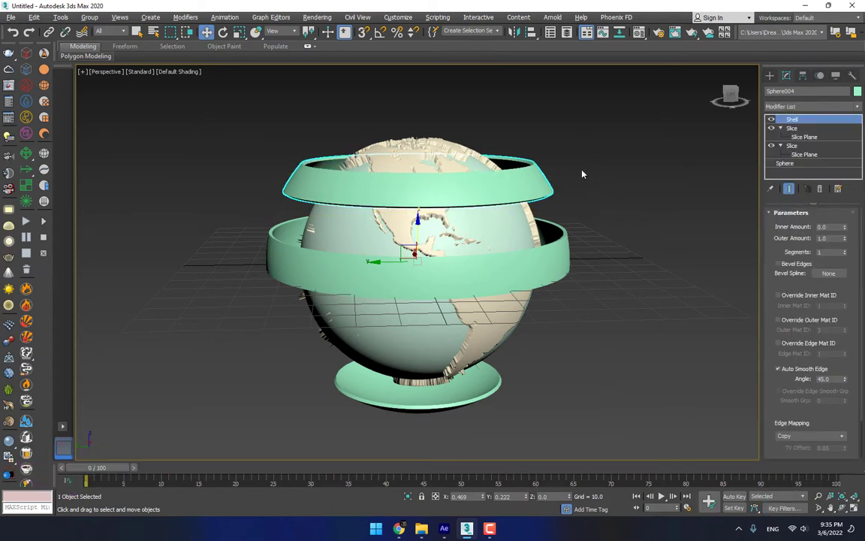
Select all objects and export the scene to the Desktop as World Map in ATF IGES (*.IGS) format
key(ctrl+a)
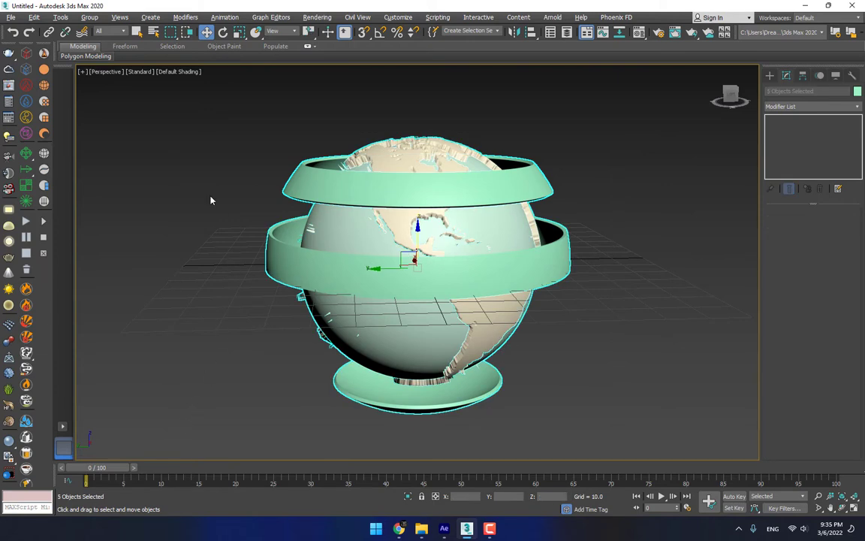
click(11, 18)
mouse_move(37, 170)
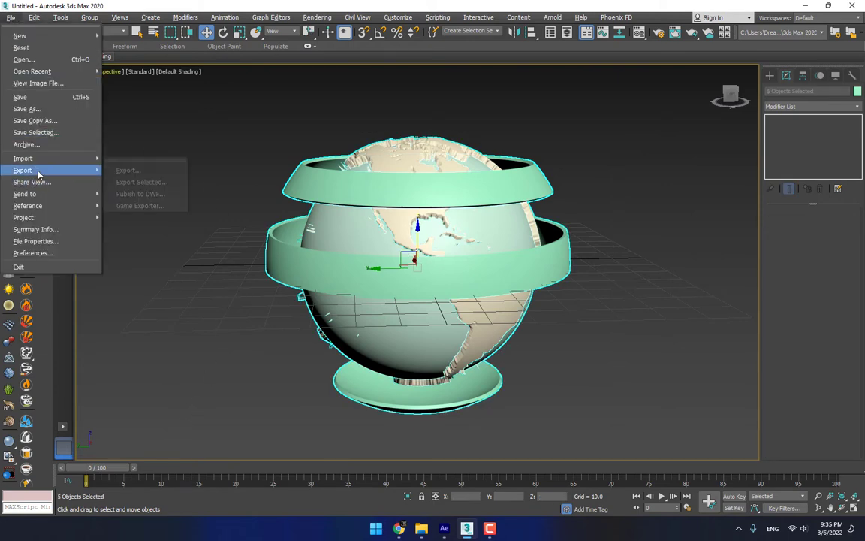
click(138, 174)
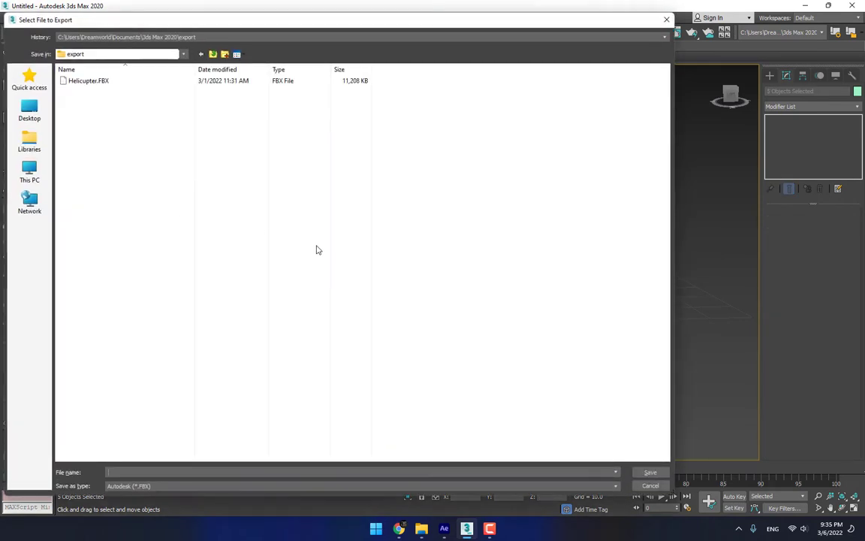
click(30, 112)
click(113, 485)
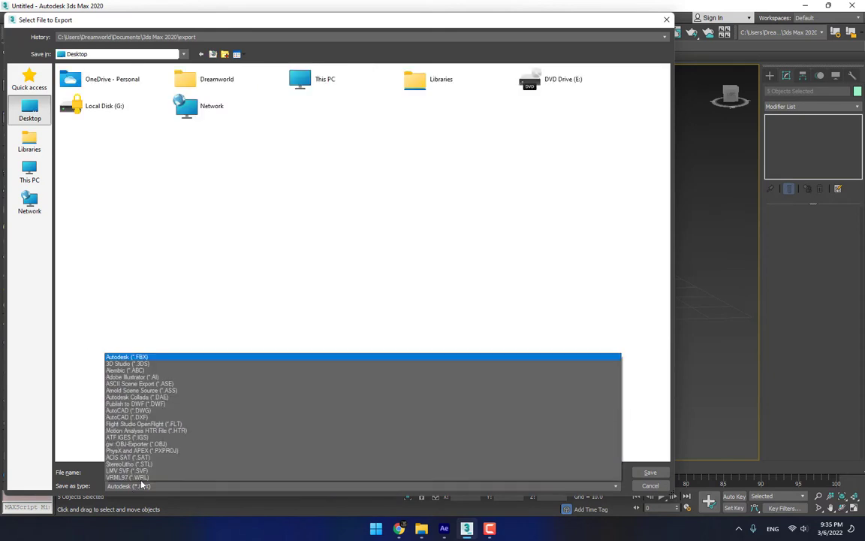
click(157, 437)
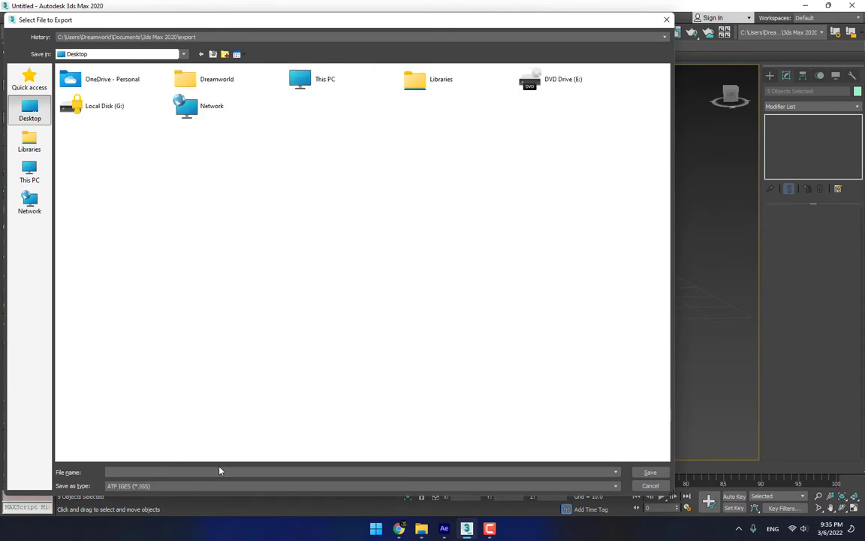
text(World Mai)
key(Return)
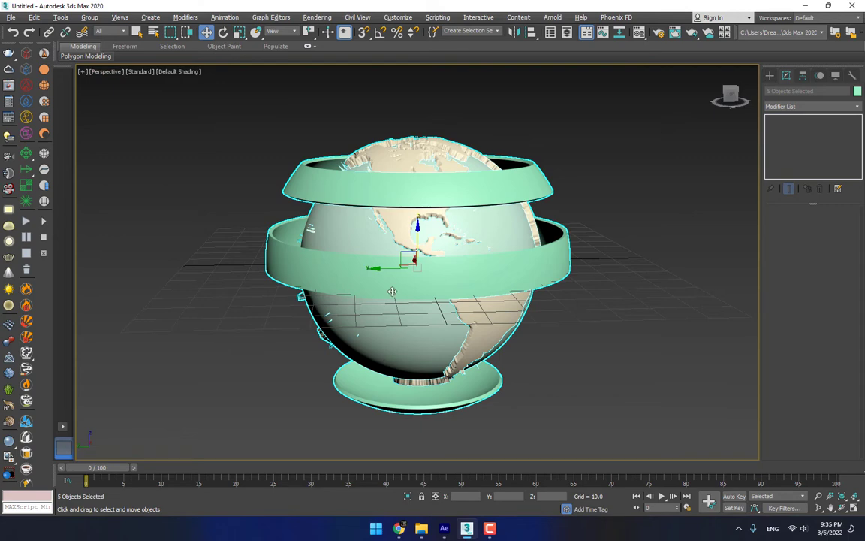
Export the scene to the Desktop as World Map in gw::OBJ-Exporter (*.OBJ) format with the default OBJ export options
click(11, 16)
mouse_move(34, 171)
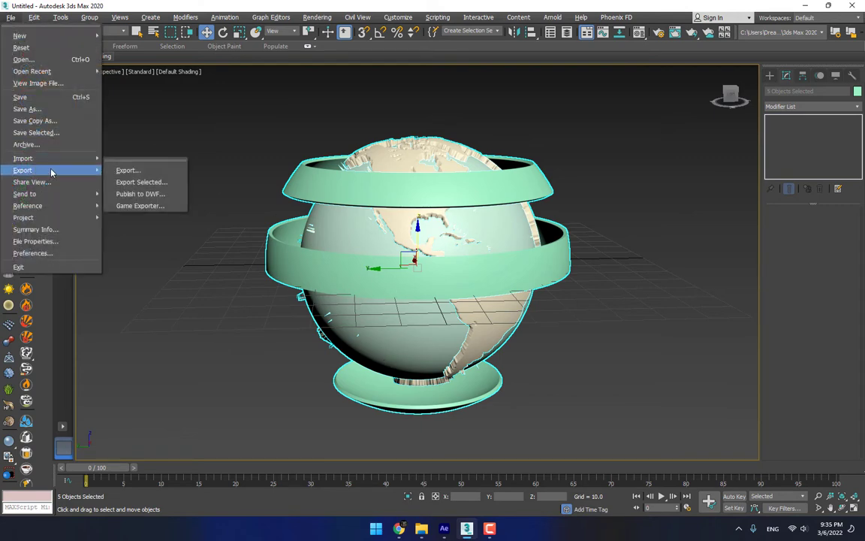
click(124, 171)
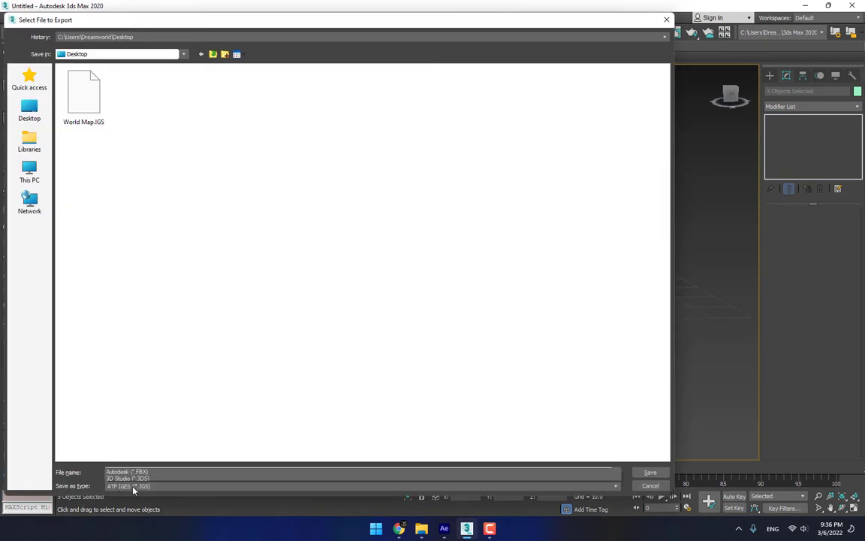
click(135, 485)
click(159, 438)
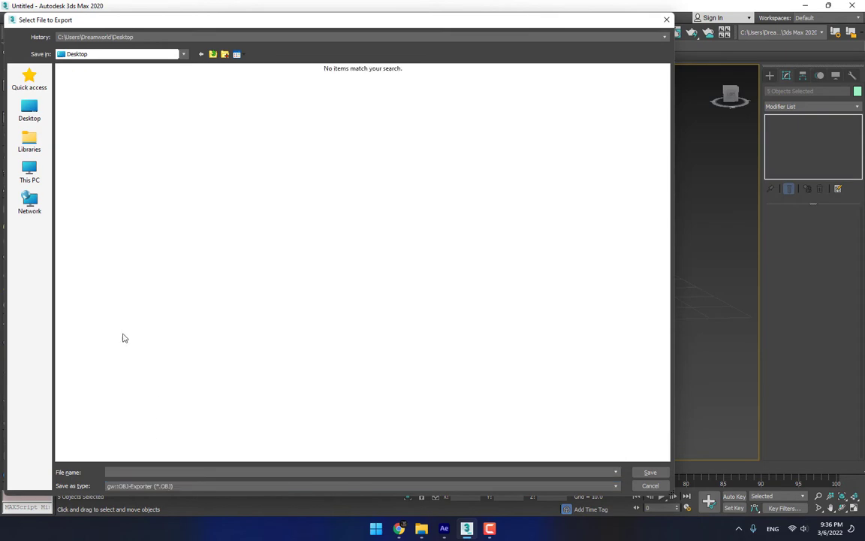
text(W)
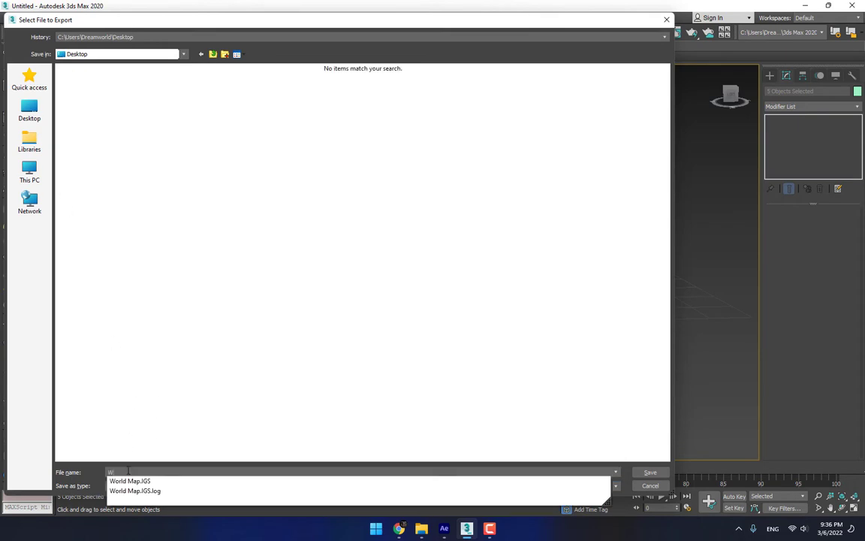
text(orld M)
key(Return)
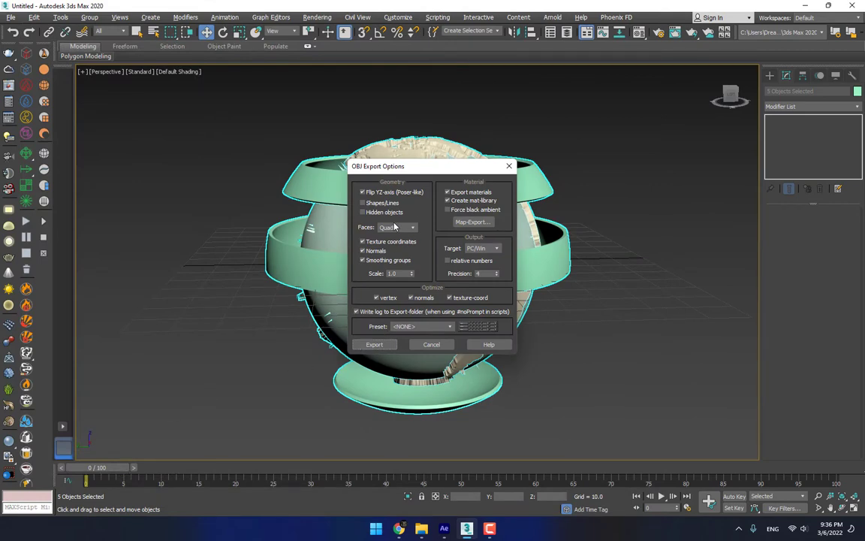
click(375, 344)
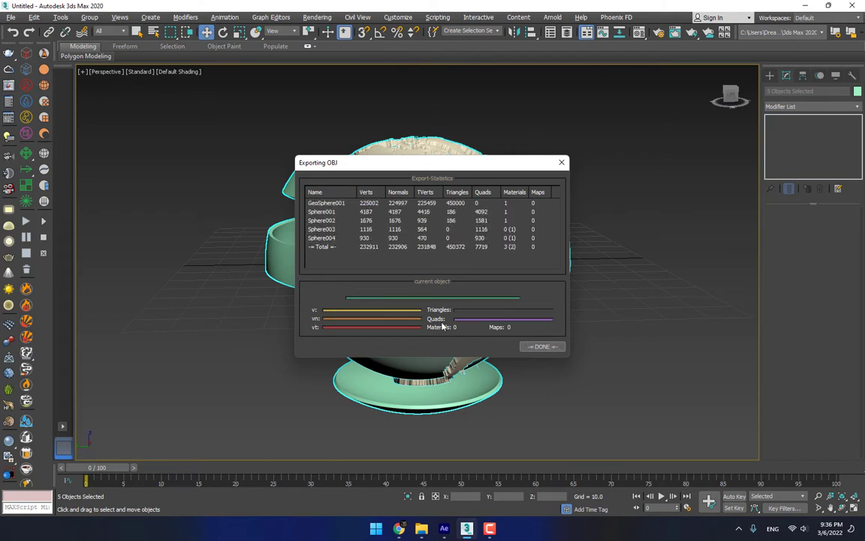
click(541, 346)
Switch to After Effects and create a composition named "world Map" with the HDV/HDTV 720 29.97 preset and a five-second duration
click(444, 528)
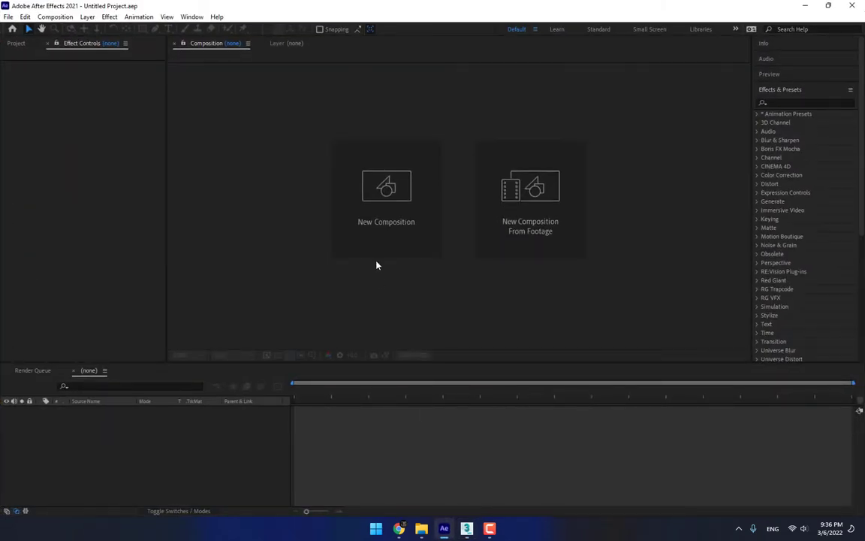
click(375, 226)
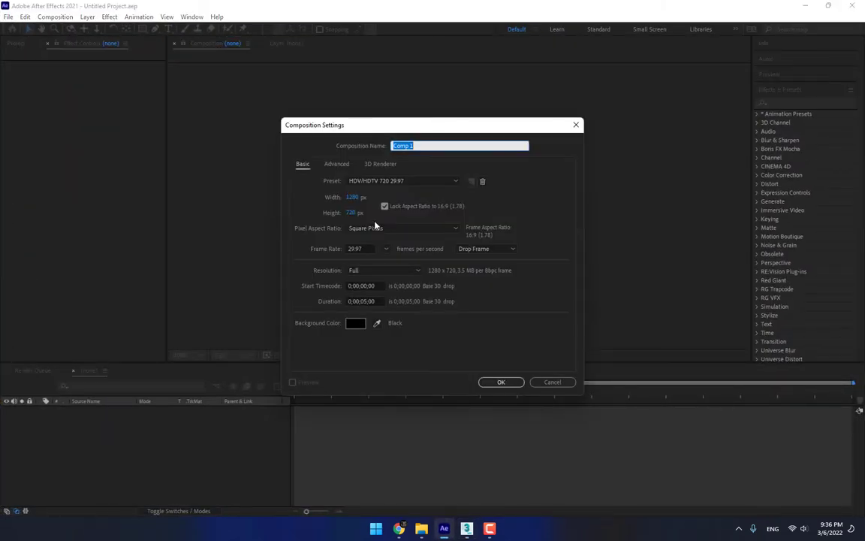
key(End)
key(BackSpace)
key(BackSpace)
key(BackSpace)
key(BackSpace)
key(BackSpace)
key(BackSpace)
text(world Map)
key(Return)
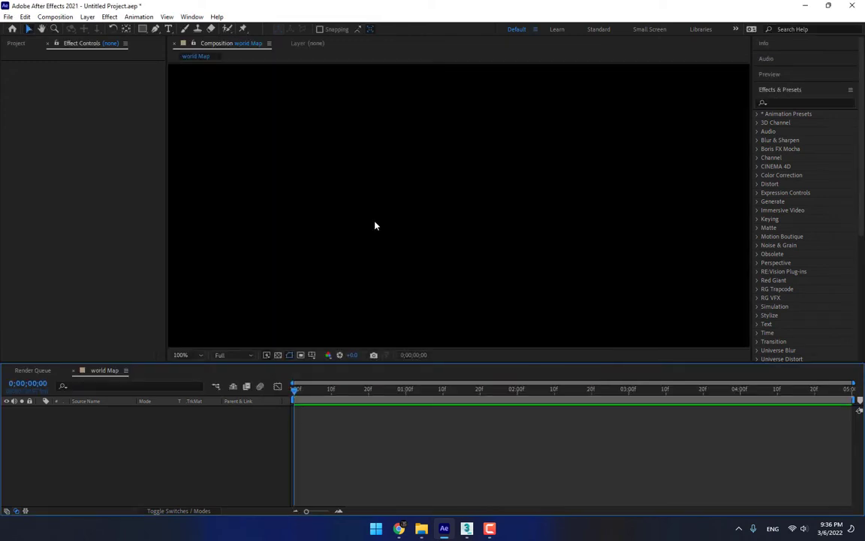
Create a solid named E3D at the composition size and apply the Video Copilot Element effect to it
key(ctrl+y)
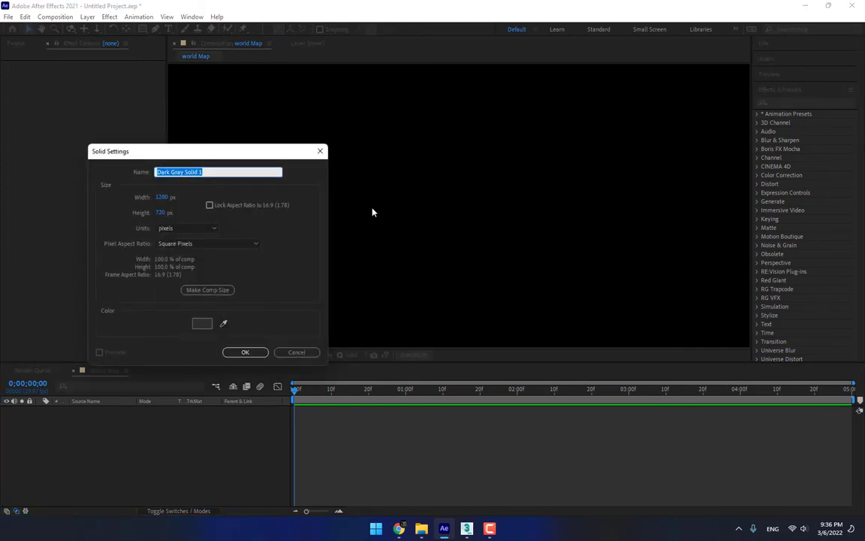
text(E3D)
key(Return)
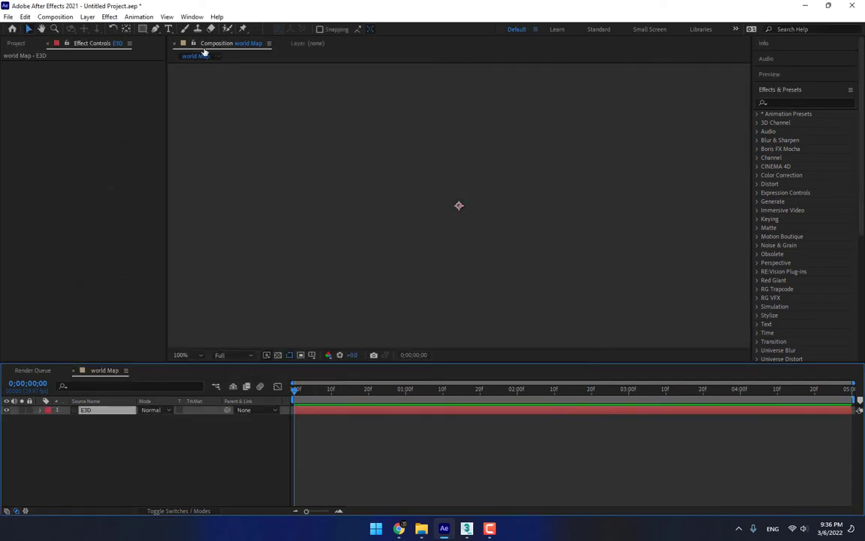
click(109, 16)
mouse_move(201, 488)
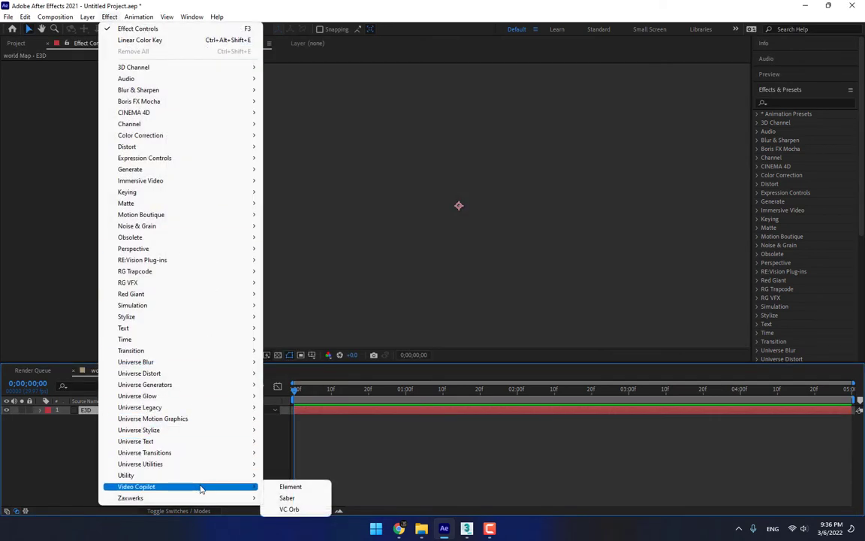
click(296, 486)
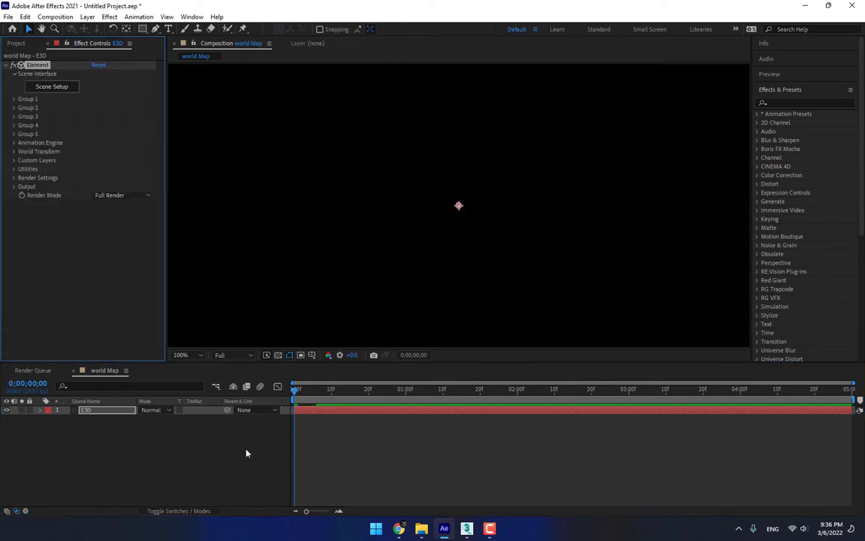
Open Element's Scene Setup and import the World Map OBJ from the Desktop with the default import preferences
click(58, 87)
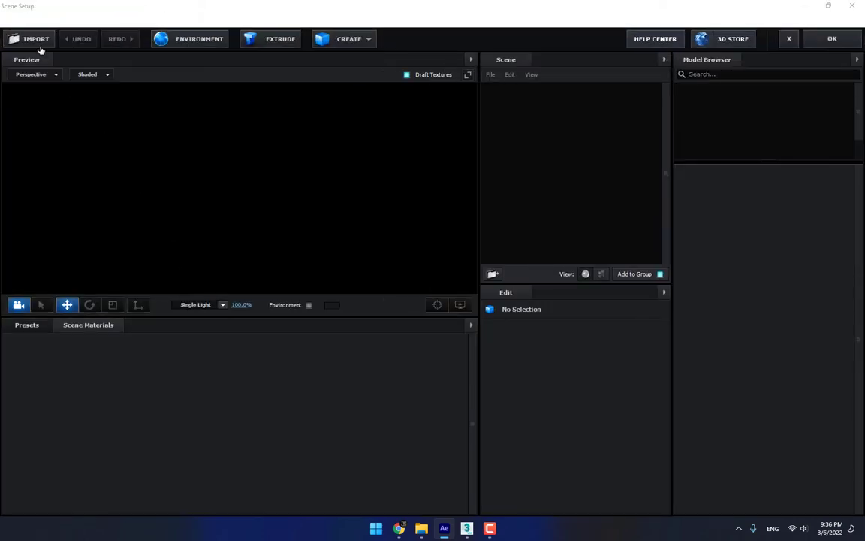
click(33, 40)
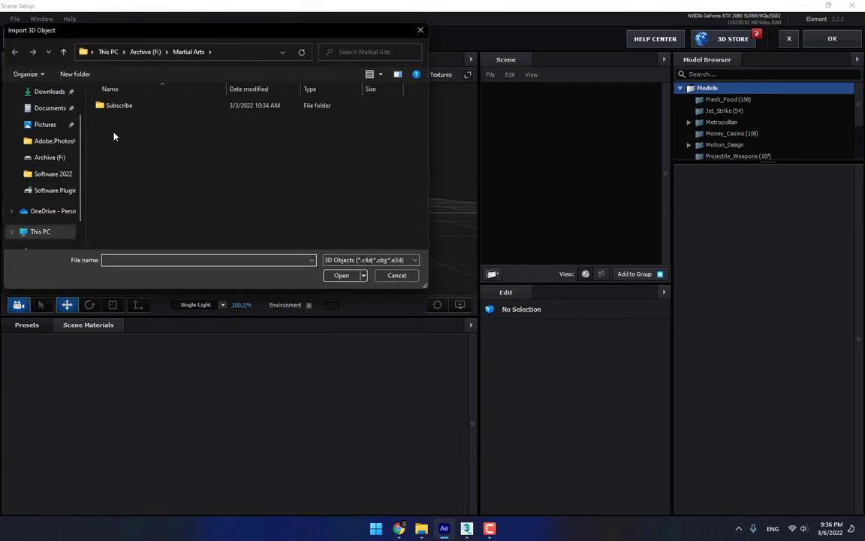
click(45, 111)
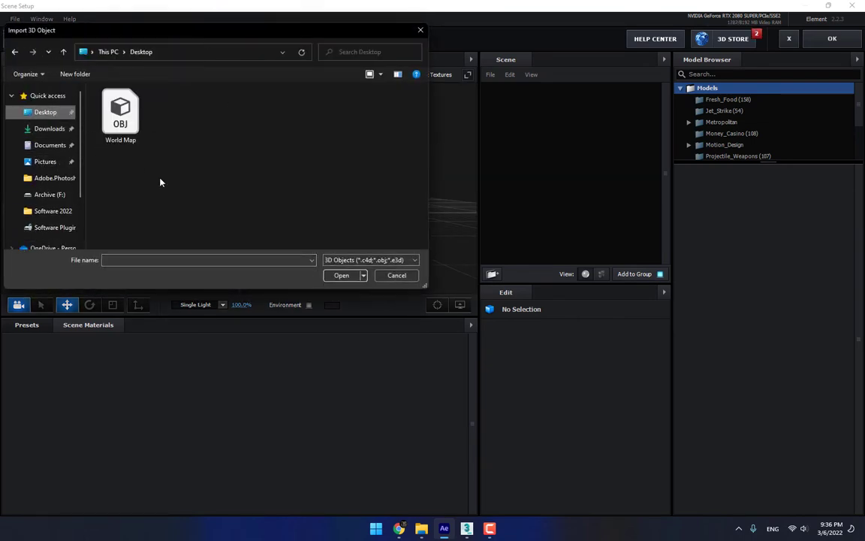
double_click(118, 113)
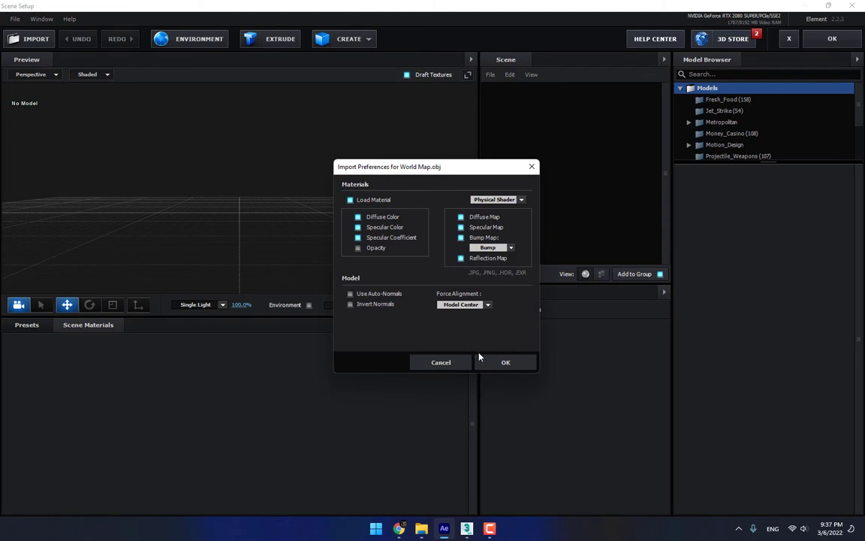
click(504, 362)
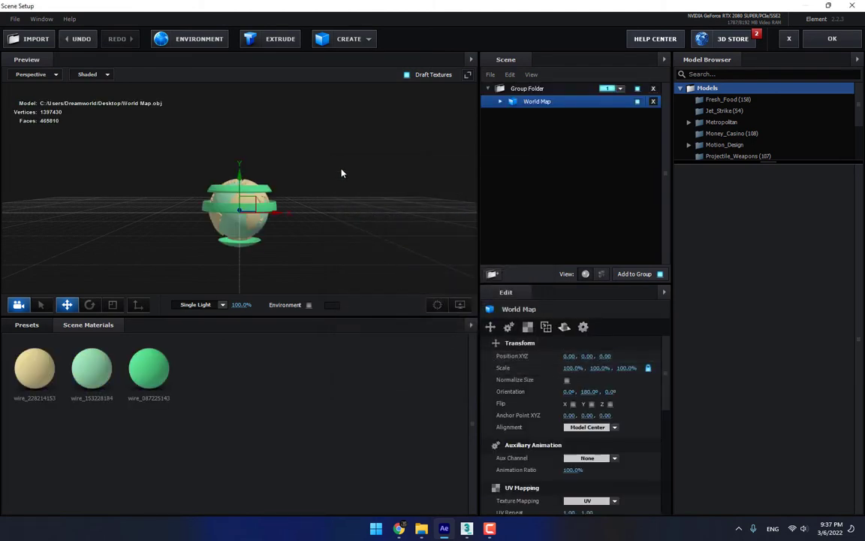
Scale the World Map model up uniformly to about 265.7%
drag(332, 217, 307, 217)
click(112, 305)
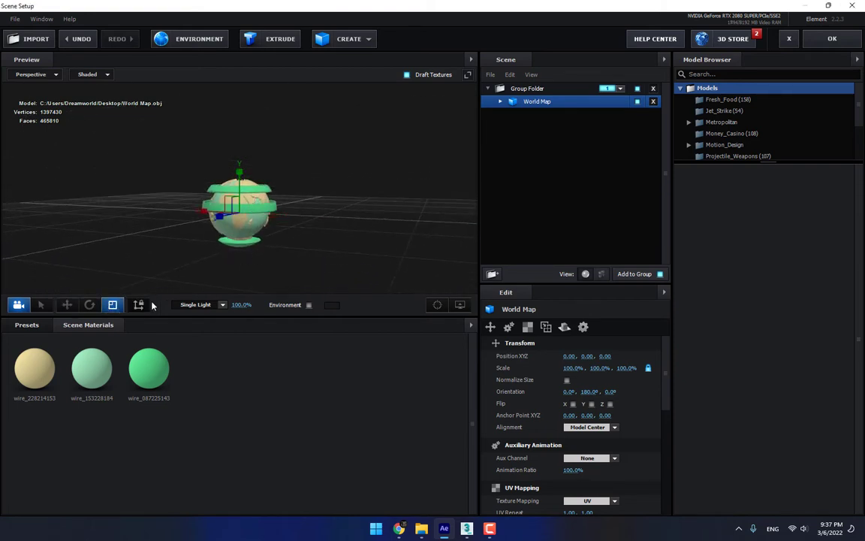
drag(214, 188, 333, 246)
Apply the Glass preset from the Physical materials to the rings' material in the World Map model
click(500, 101)
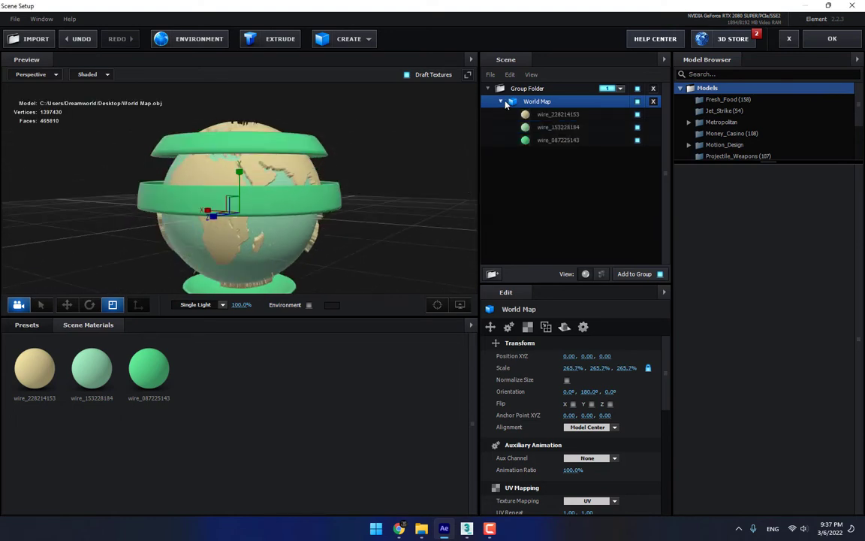
click(546, 139)
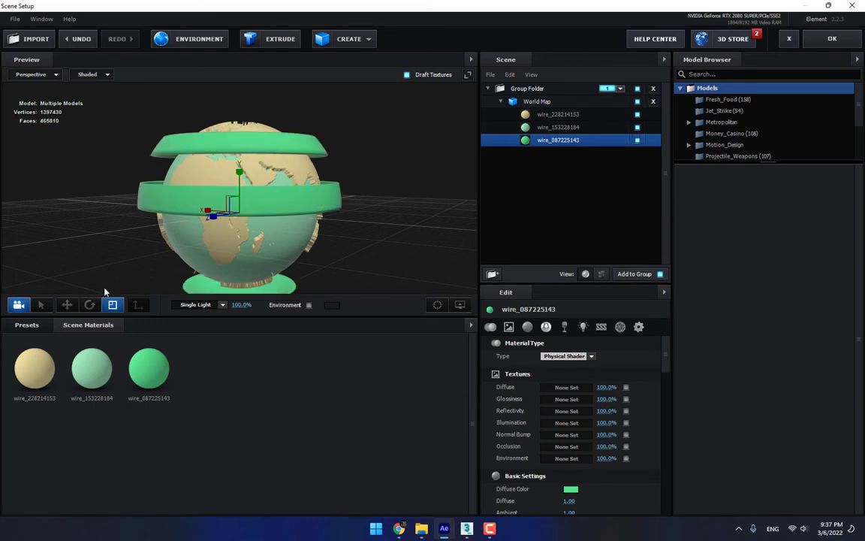
click(27, 325)
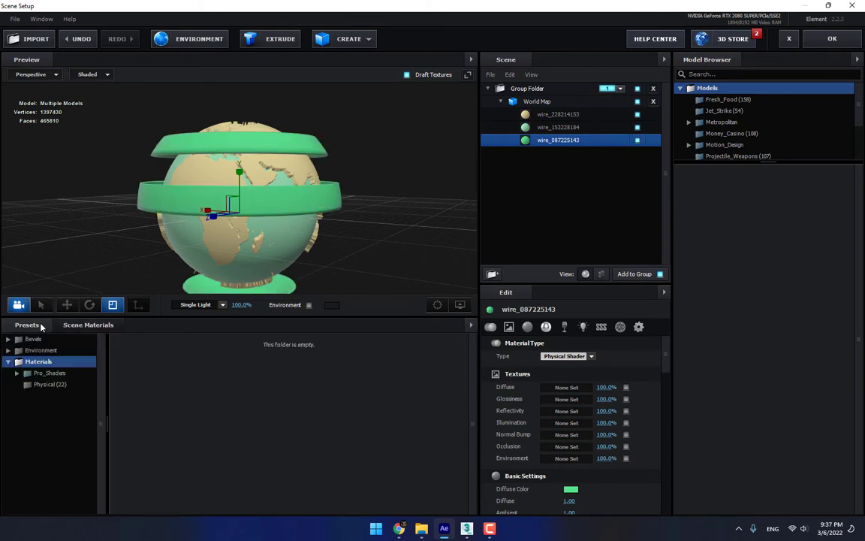
click(46, 385)
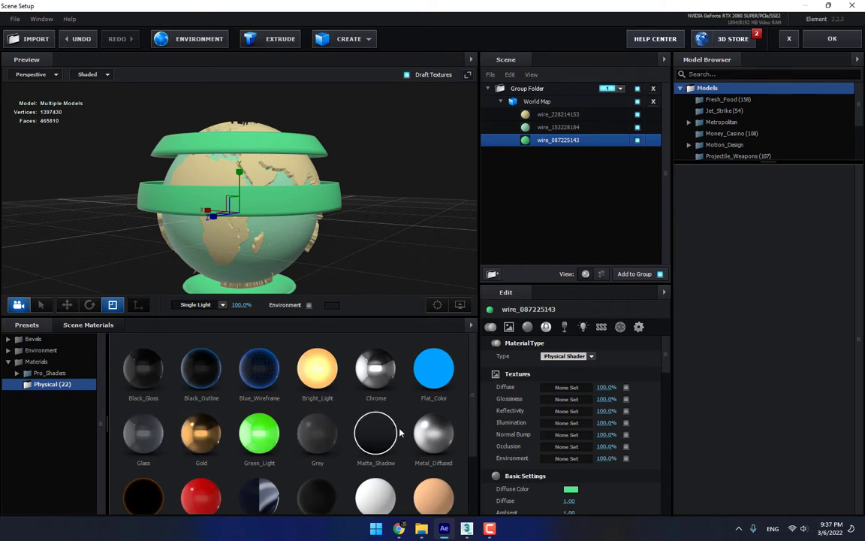
drag(394, 433, 570, 143)
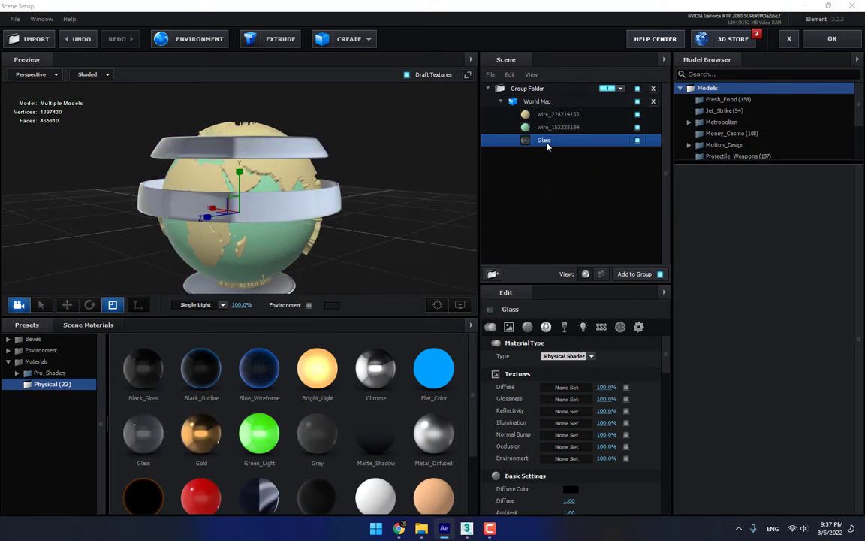
Set the blend mode of the rings' Glass material to Add
click(639, 327)
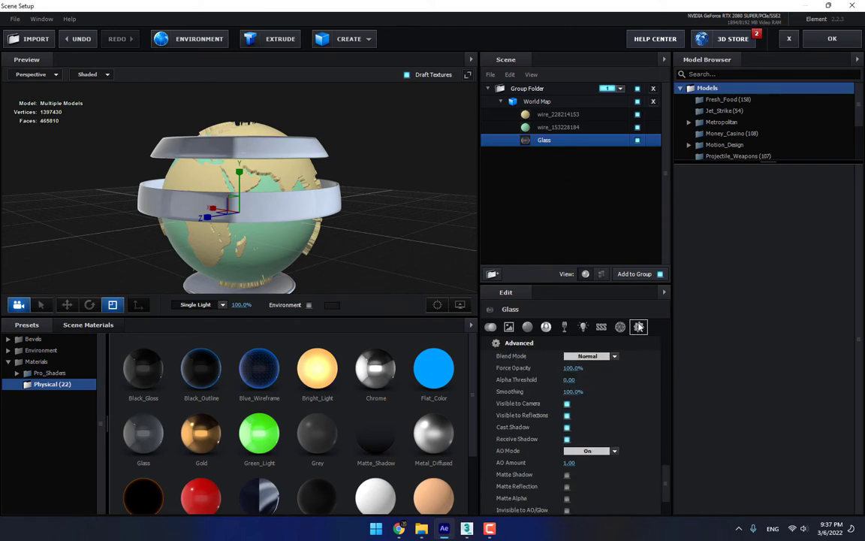
click(590, 358)
click(589, 378)
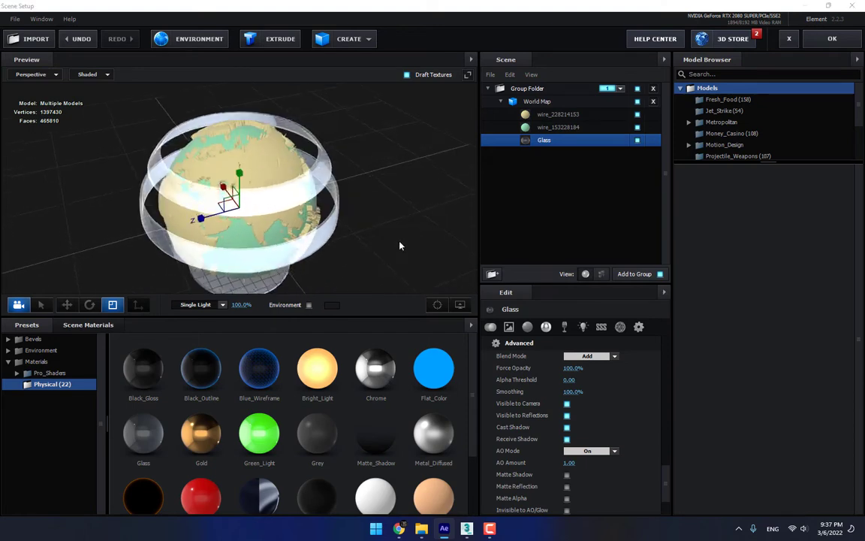
Replace the globe sphere's material with the Paint_Red preset from the Physical materials
drag(400, 246, 377, 227)
click(570, 127)
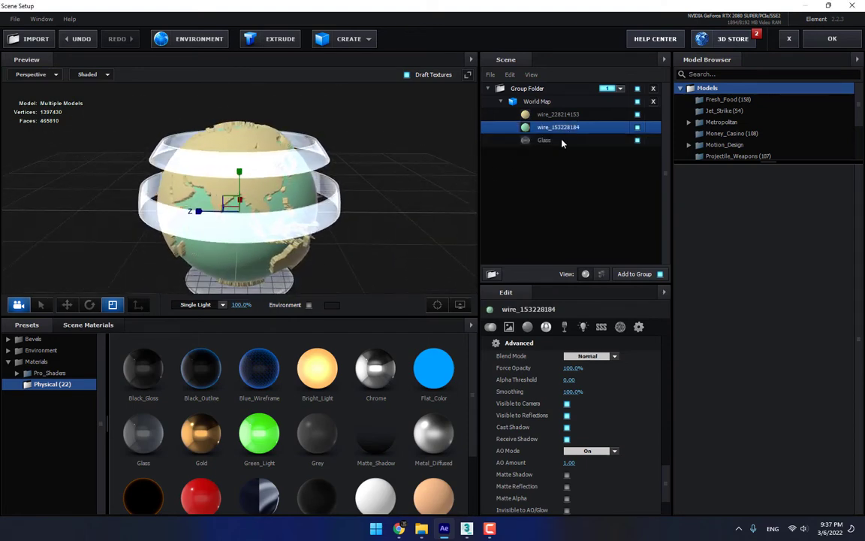
drag(420, 200, 315, 209)
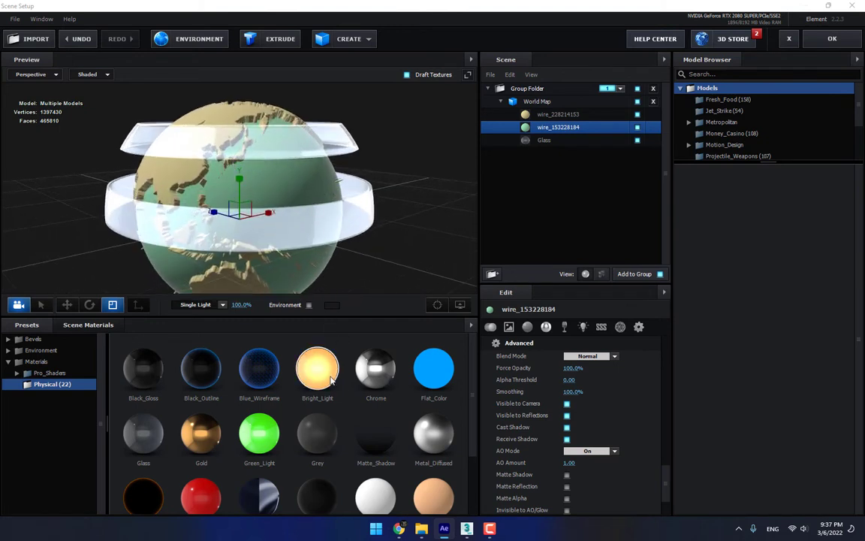
scroll(318, 393, down, 2)
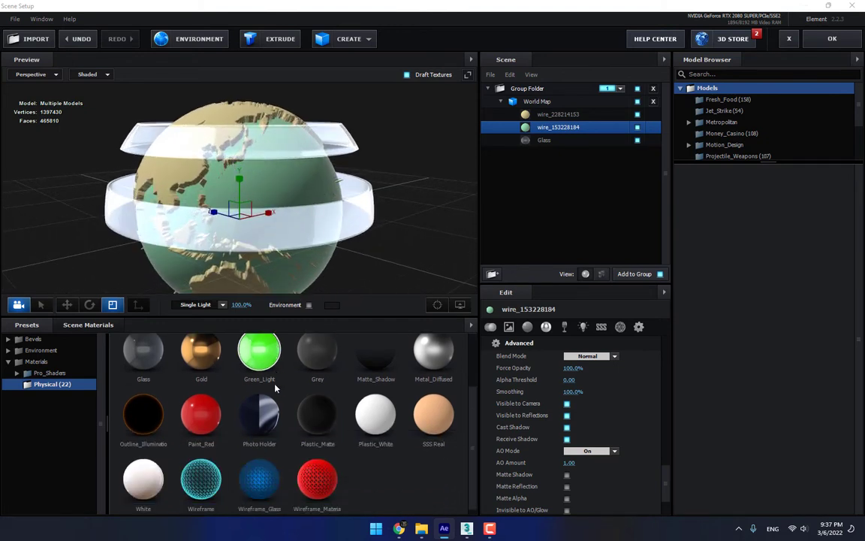
mouse_move(201, 413)
mouse_down()
mouse_move(409, 258)
mouse_move(550, 132)
mouse_up()
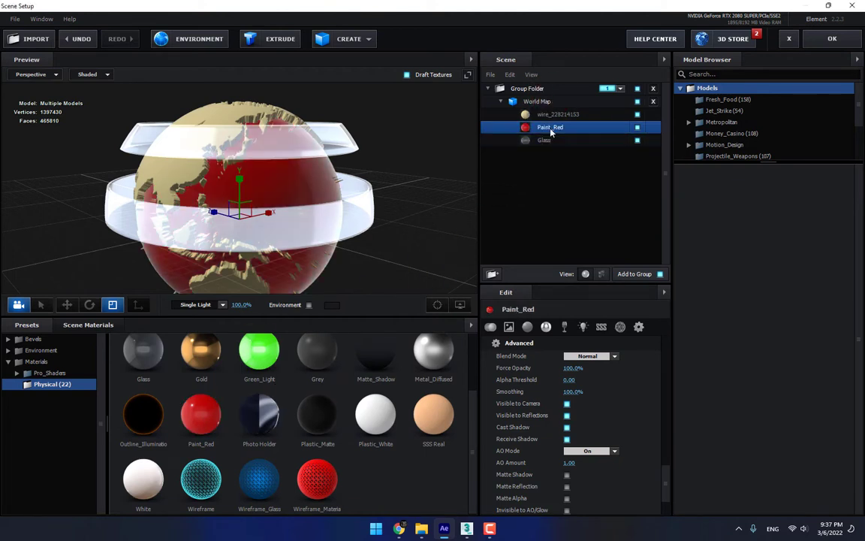
Set the diffuse color of the globe sphere's Paint_Red material to blue 006BFF
click(526, 327)
click(570, 357)
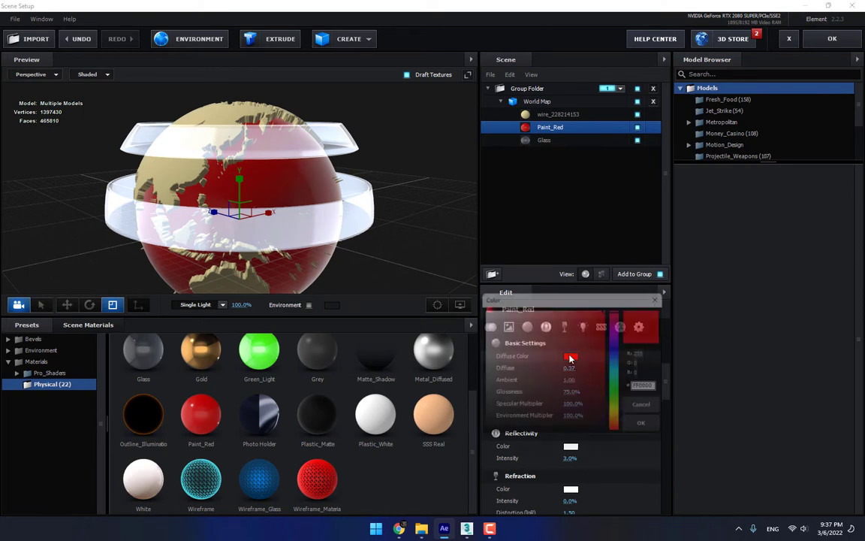
click(620, 360)
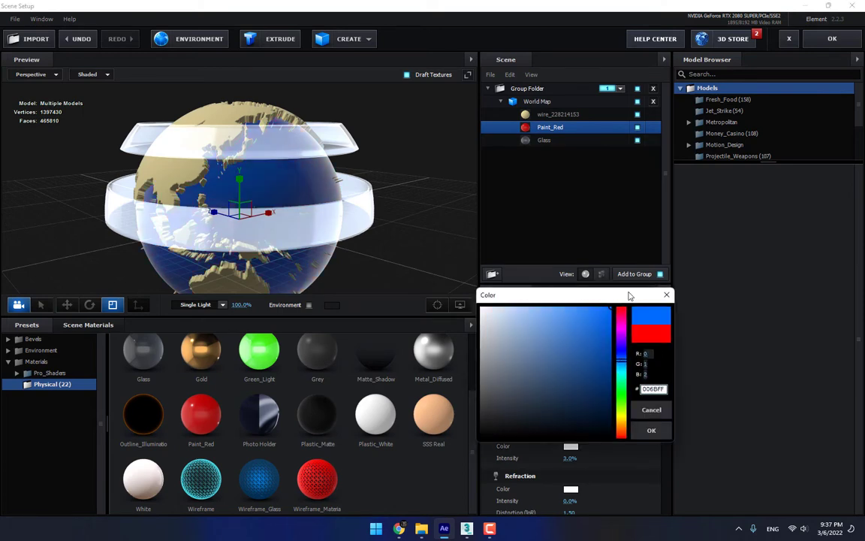
click(651, 429)
Replace the continents' material with the Paint_Red preset
drag(270, 187, 413, 176)
click(556, 114)
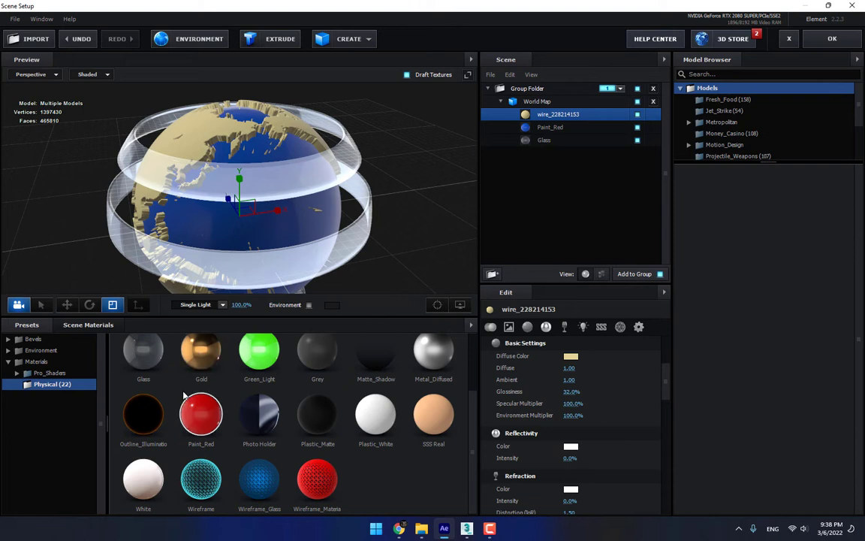
mouse_move(201, 412)
mouse_down()
mouse_move(521, 111)
mouse_move(563, 88)
mouse_move(565, 118)
mouse_up()
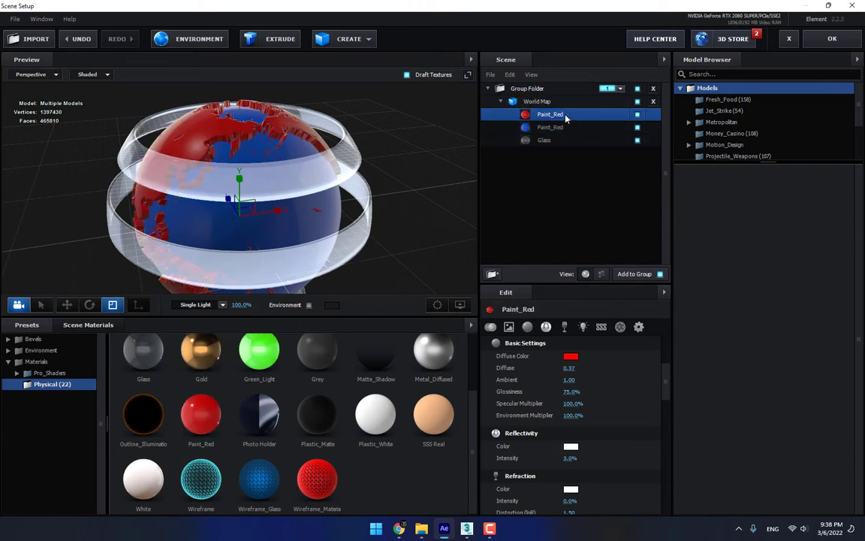
Set the diffuse color of the continents' Paint_Red material to orange FF7E00
click(571, 356)
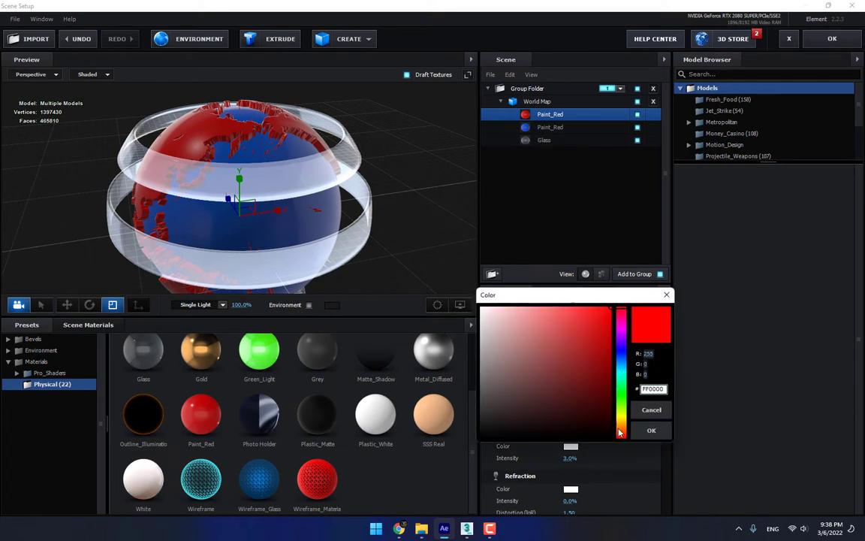
click(619, 430)
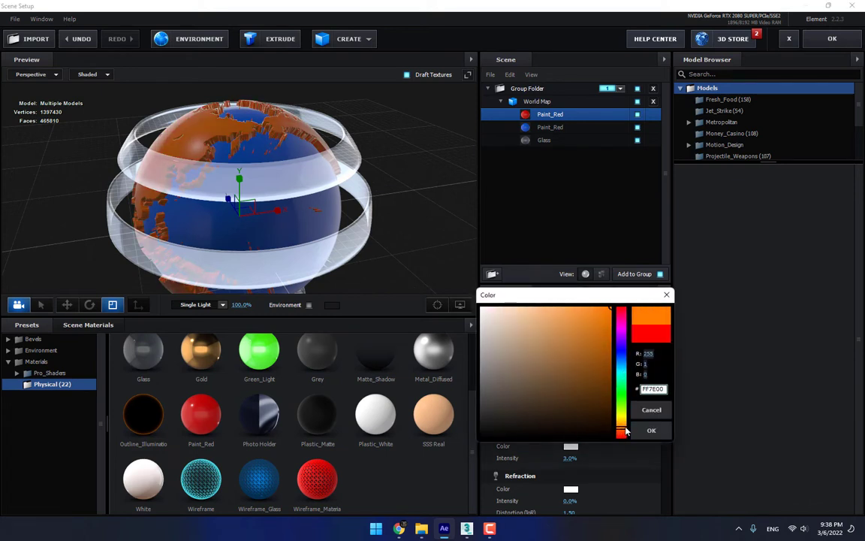
click(651, 431)
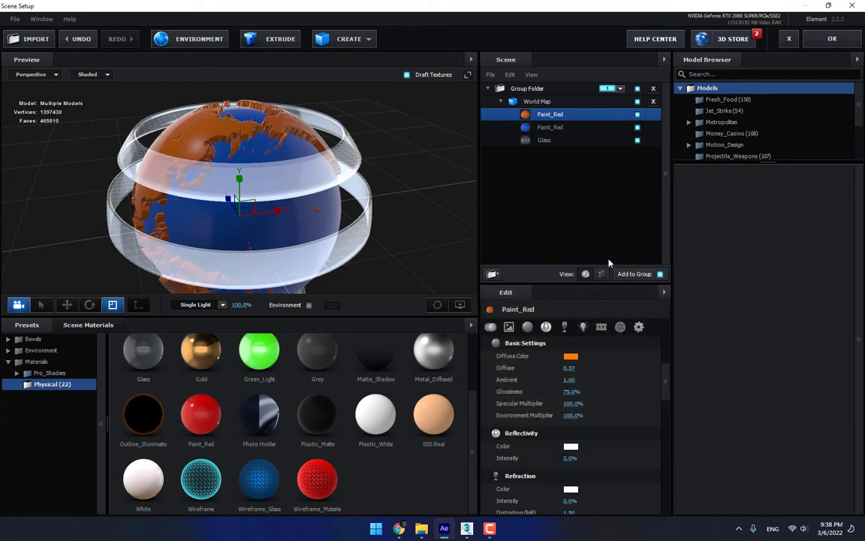
Try white and blue for the continents' diffuse color, and settle on yellow-orange FF9B00
click(570, 356)
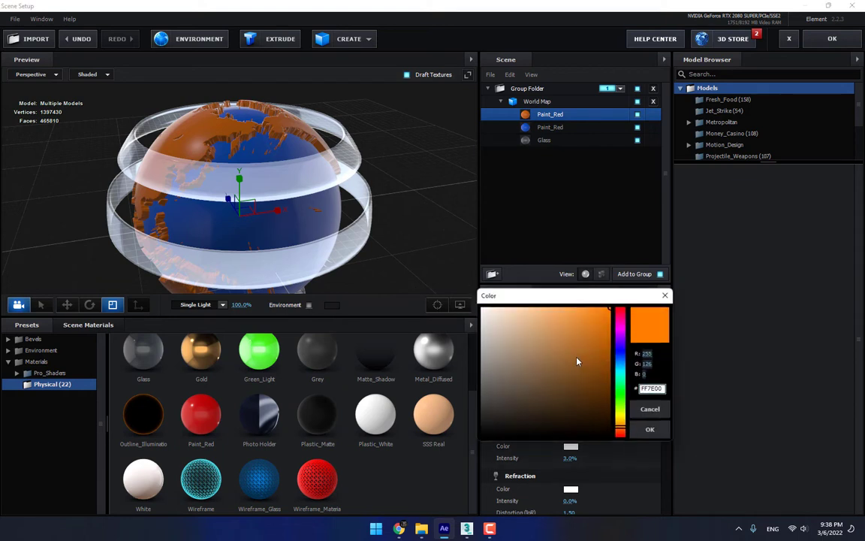
click(482, 307)
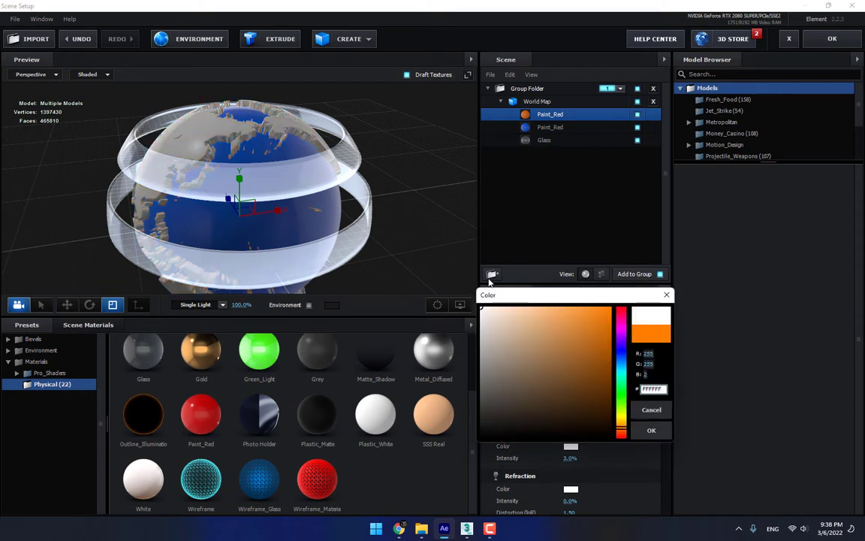
click(621, 329)
click(621, 356)
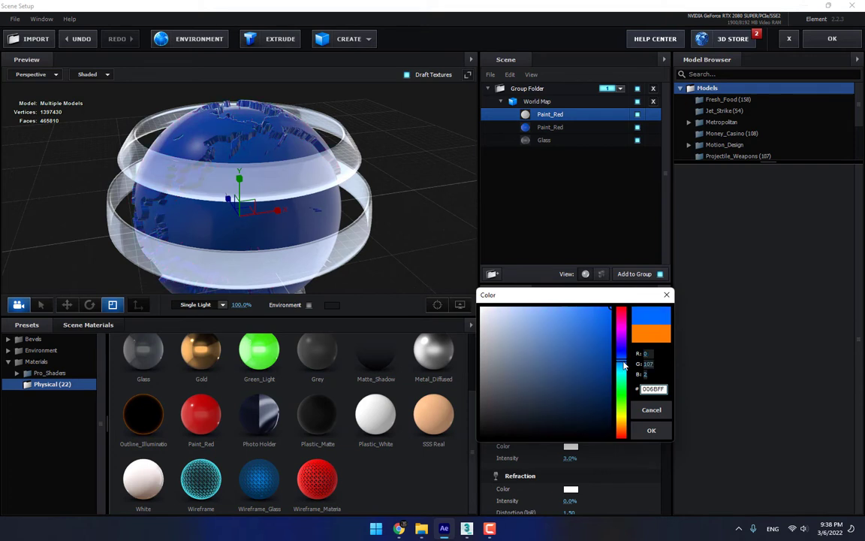
drag(620, 356, 630, 429)
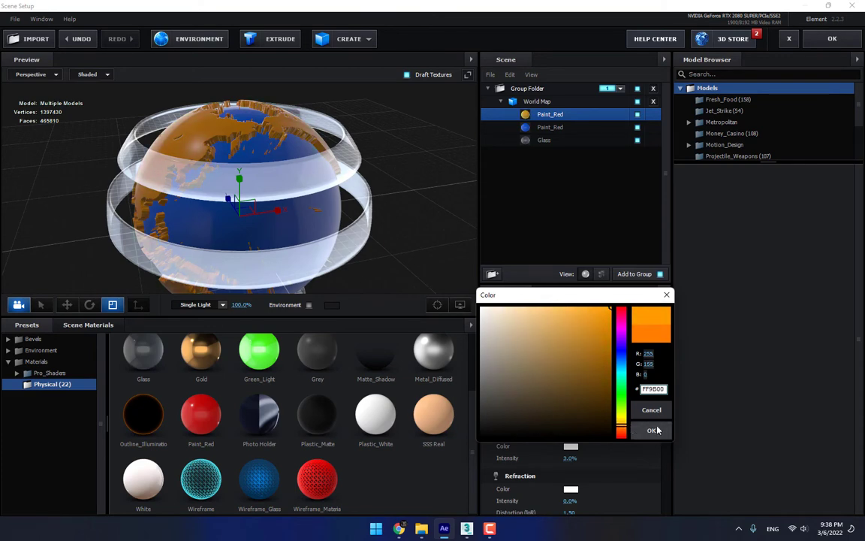
click(651, 430)
Replace the scene's environment map with Basic_2K_15 and apply the Element scene setup to the composition
drag(417, 209, 402, 199)
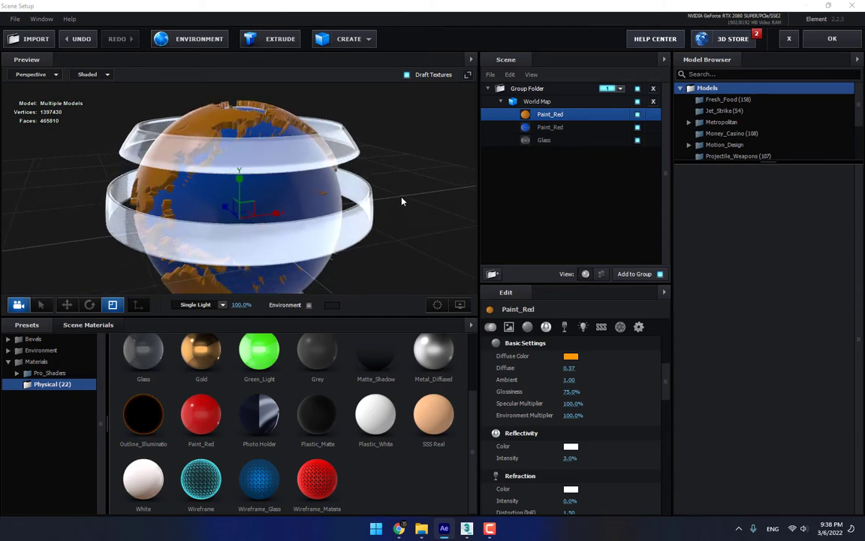
click(188, 39)
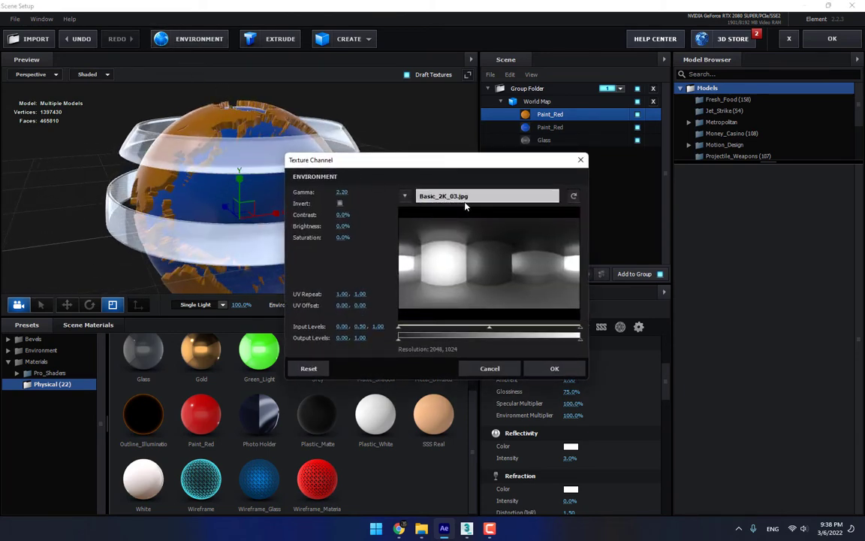
click(443, 196)
scroll(533, 300, down, 2)
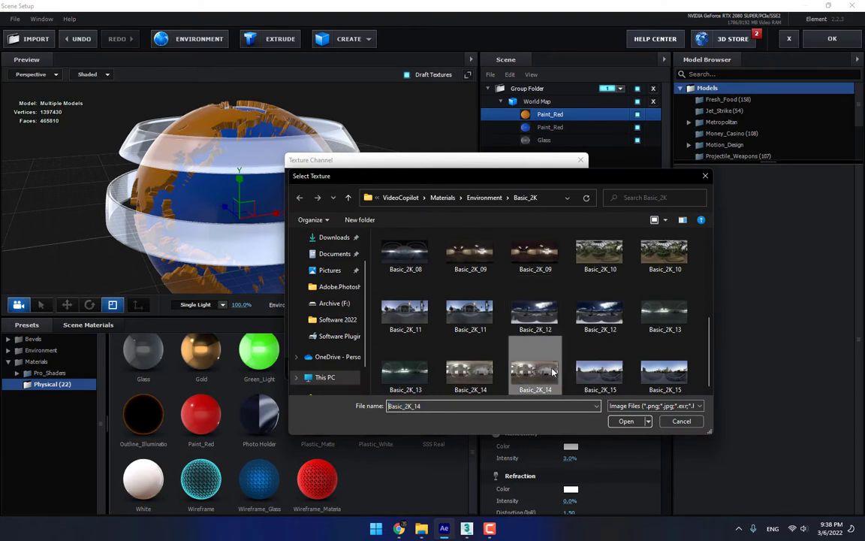
double_click(617, 374)
click(553, 367)
drag(415, 258, 367, 210)
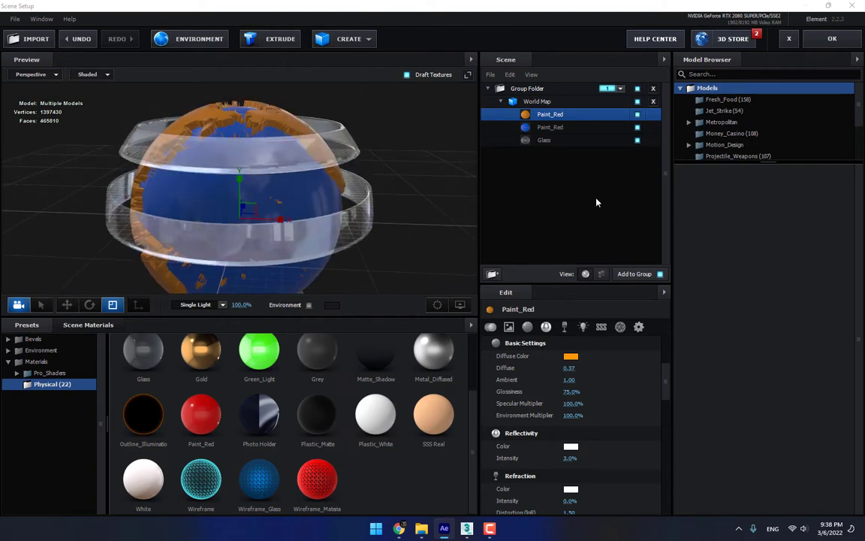
click(832, 40)
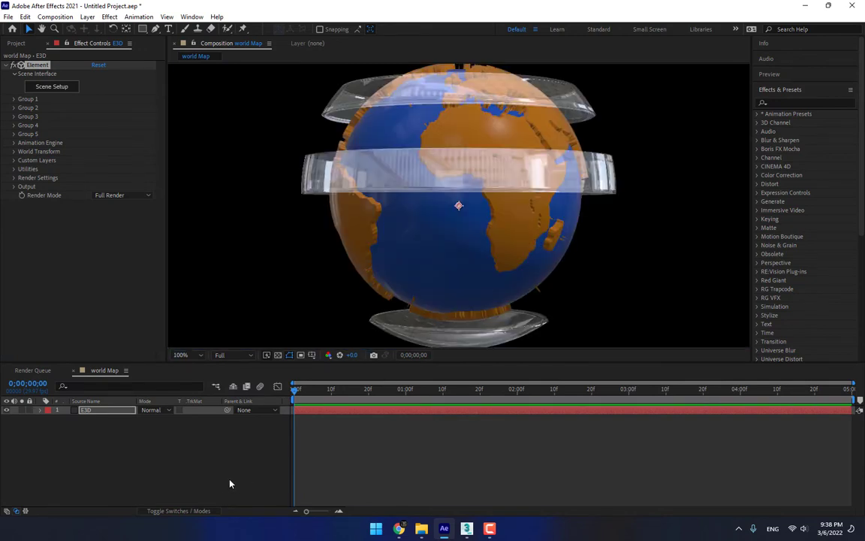
Add a two-node camera named Camera 1 with the 24mm preset to the world Map composition
right_click(212, 479)
mouse_move(247, 351)
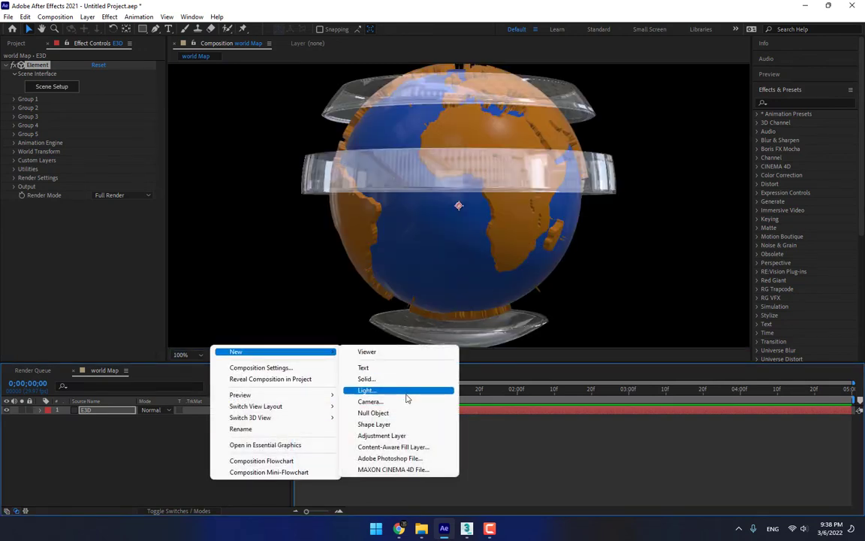
click(368, 401)
click(400, 161)
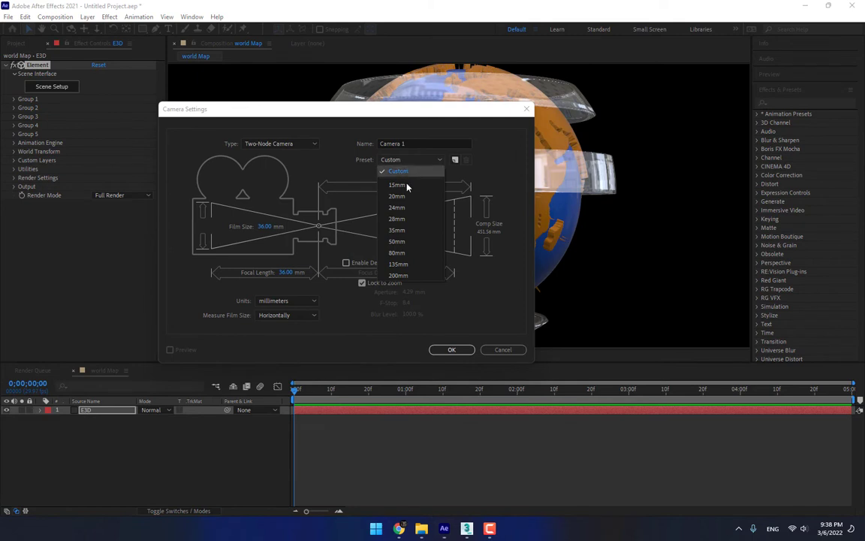
click(398, 208)
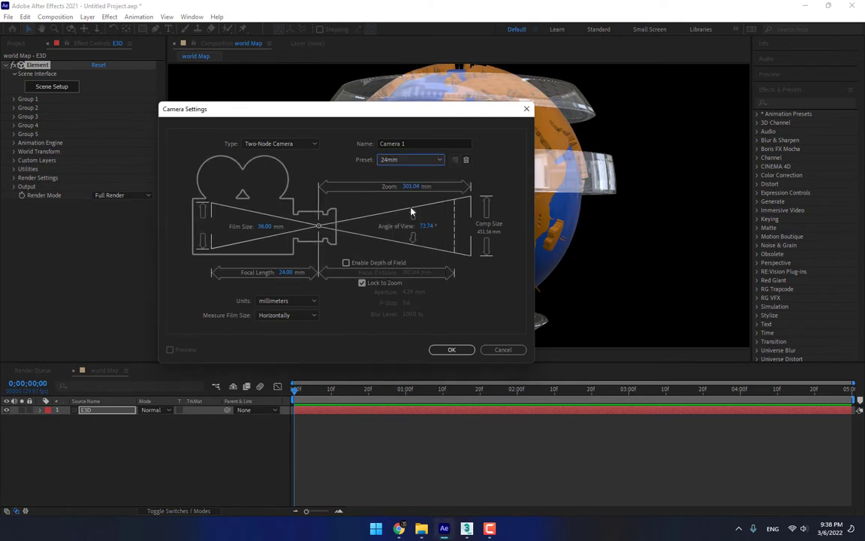
click(453, 350)
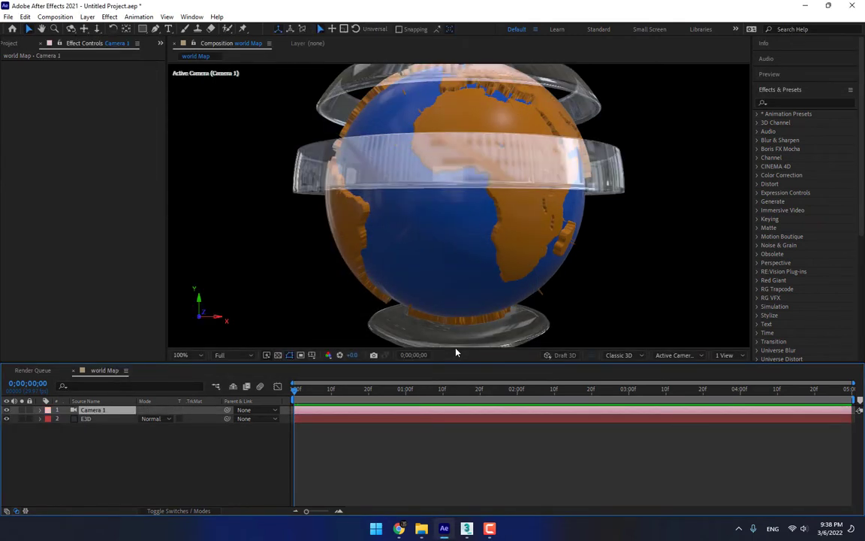
Create a 1280 x 720 px dark gray solid layer named BG
click(221, 471)
key(ctrl+y)
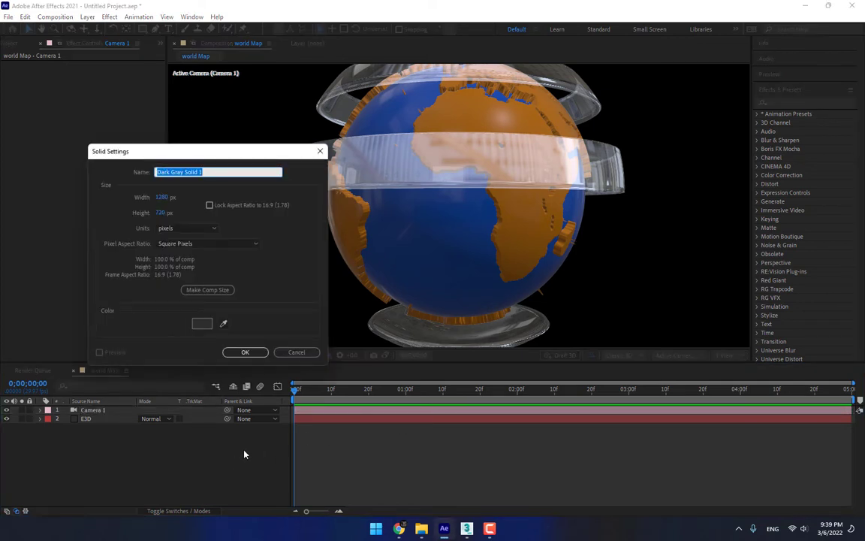
text(BG)
key(Return)
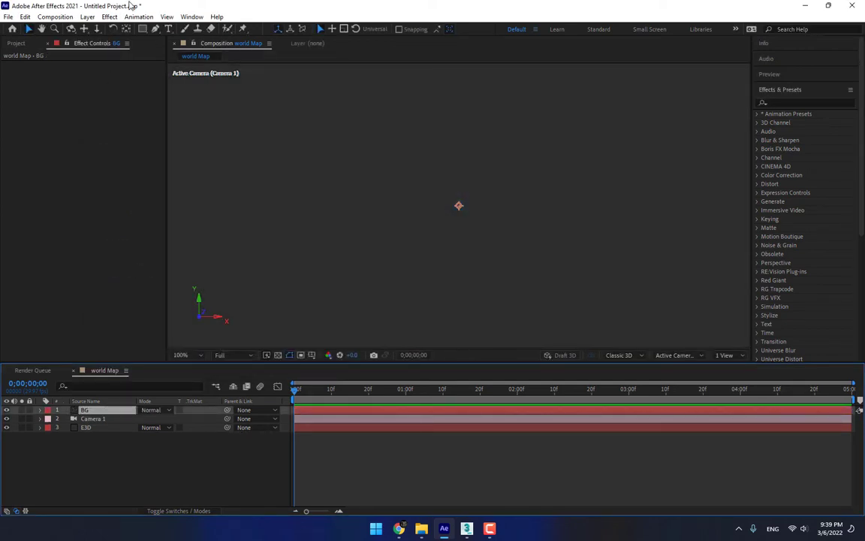
click(110, 18)
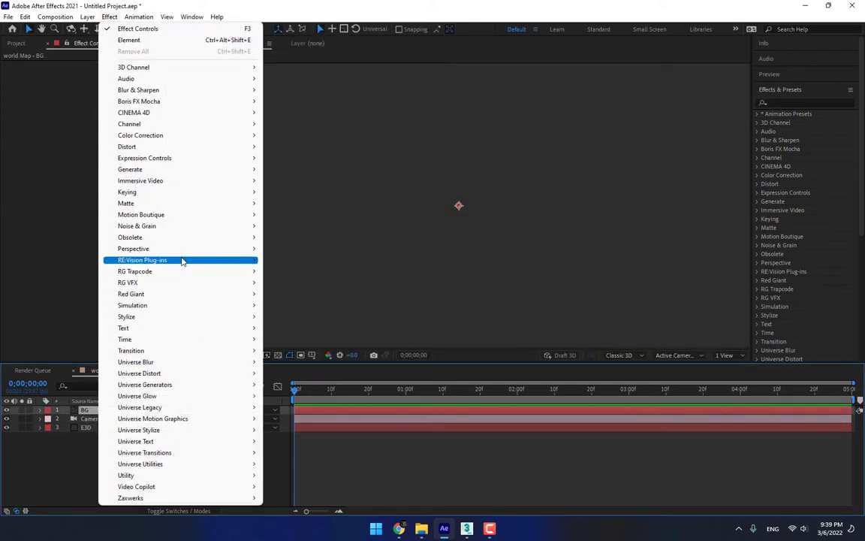
mouse_move(181, 253)
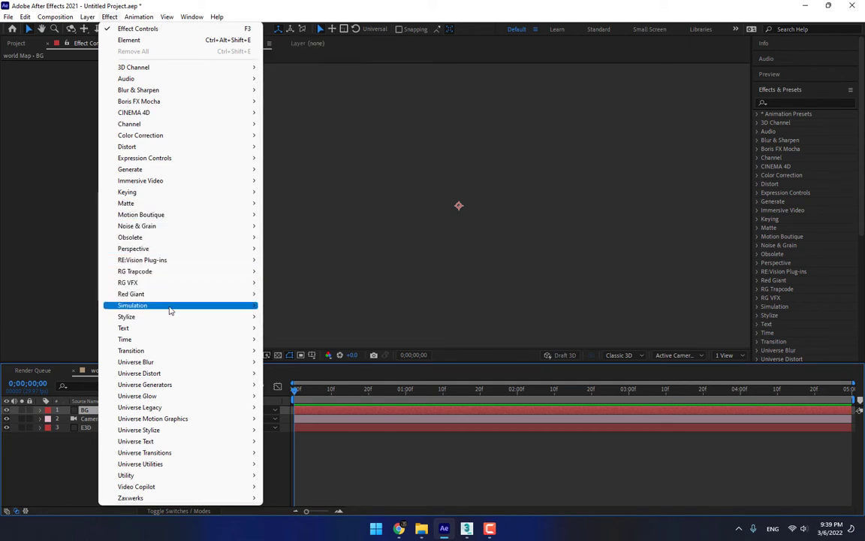
mouse_move(169, 300)
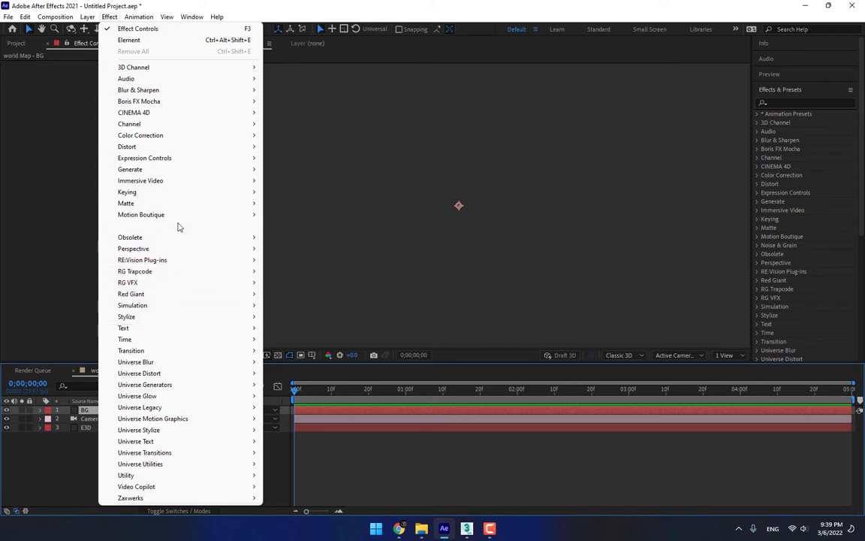
mouse_move(184, 272)
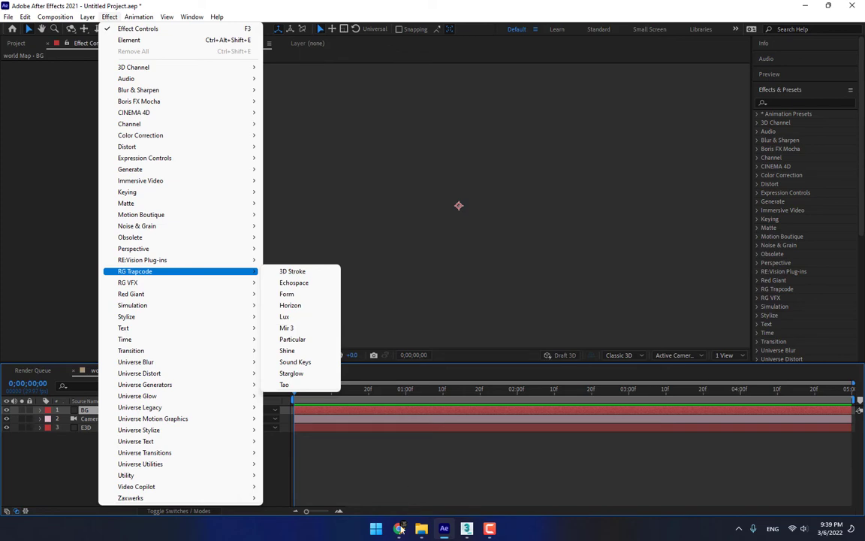
Switch to Chrome and search Google Images for "plexus plugins"
key(alt+Tab)
click(175, 6)
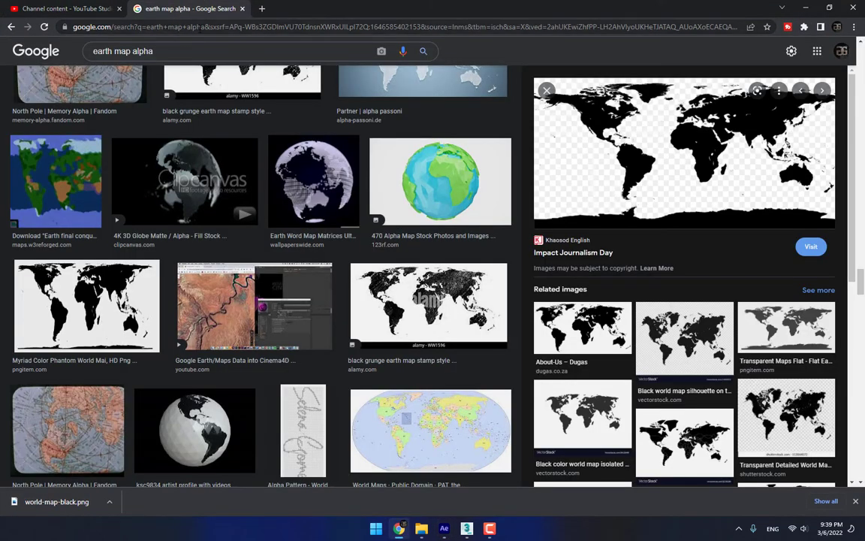
drag(154, 51, 3, 56)
text(plexus)
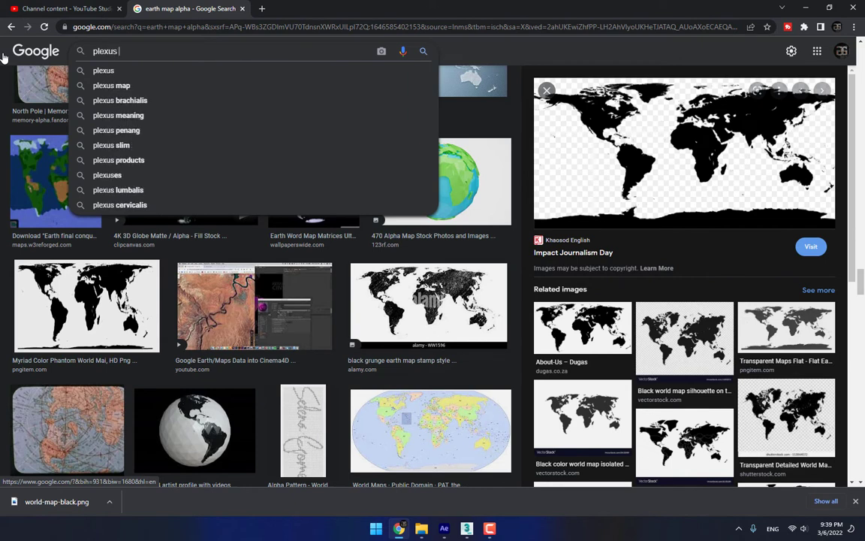
text( plugins)
key(Return)
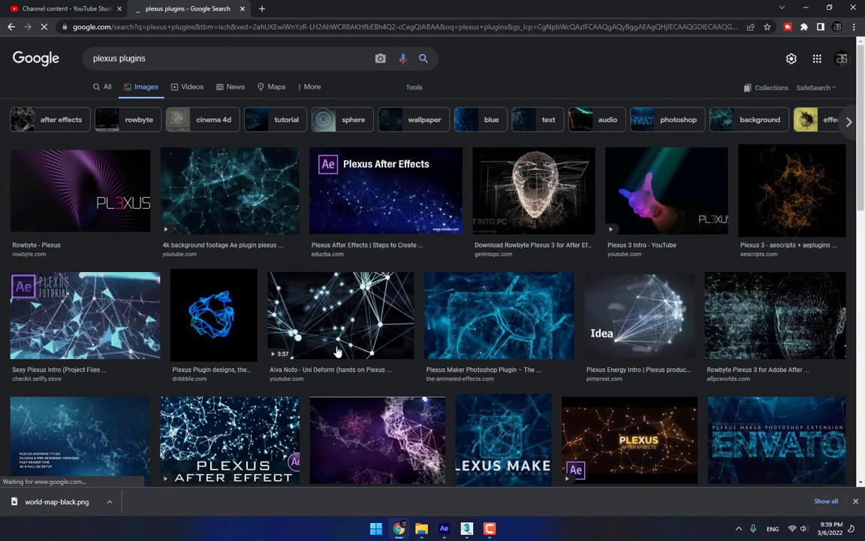
Examine the image results for examples of the Plexus plugin's looks, and return to After Effects
scroll(337, 351, down, 5)
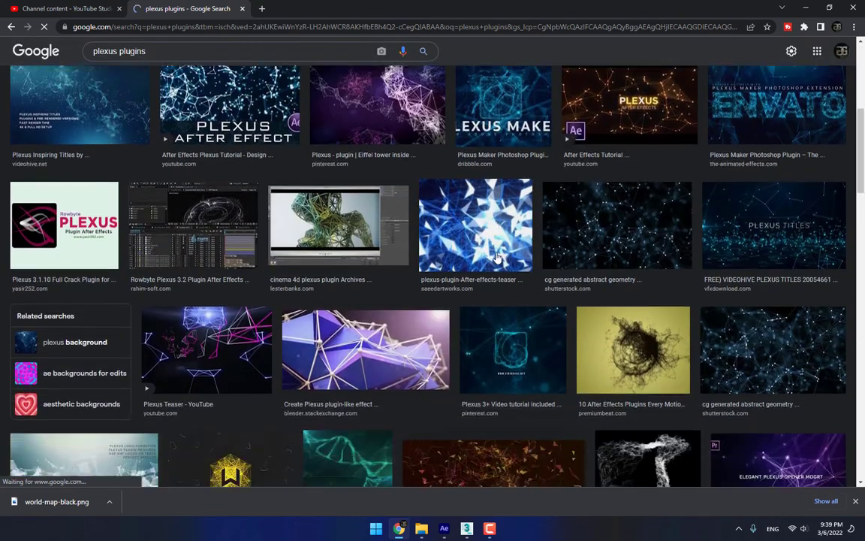
scroll(492, 262, down, 3)
scroll(559, 266, down, 4)
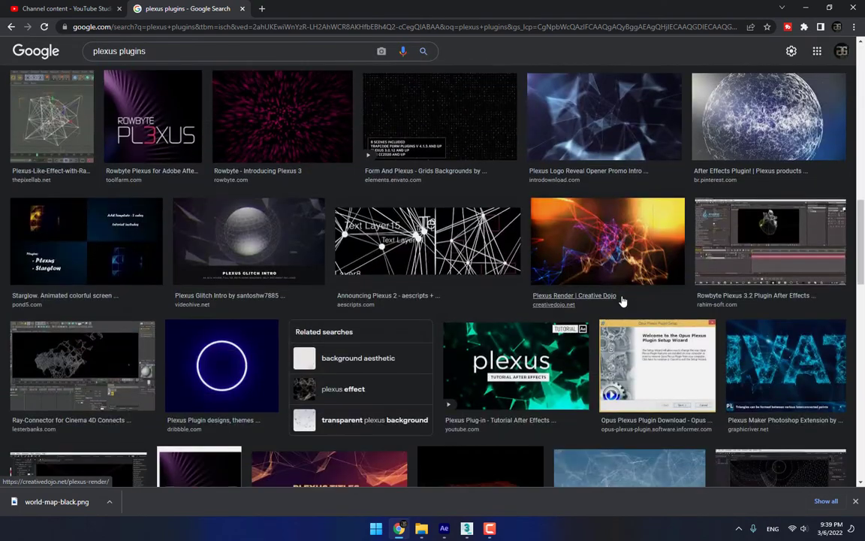
scroll(622, 300, down, 3)
scroll(679, 301, down, 3)
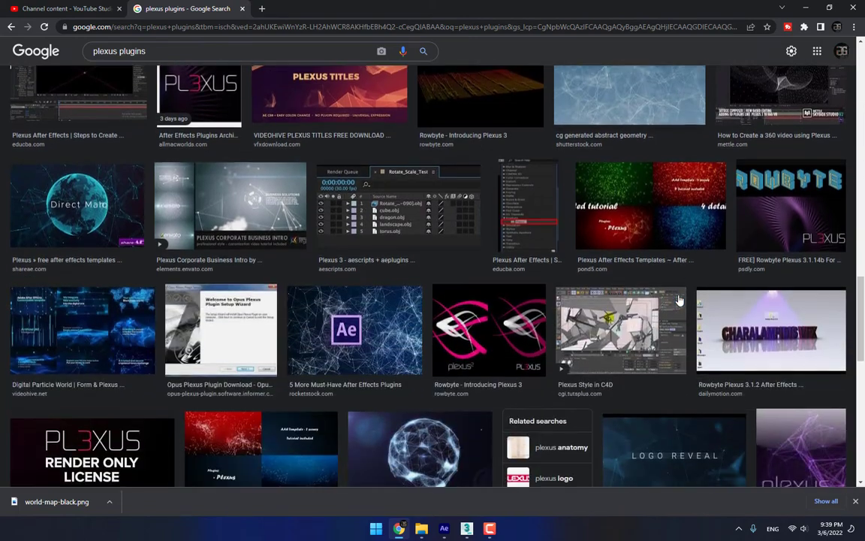
scroll(669, 316, down, 5)
scroll(651, 349, down, 5)
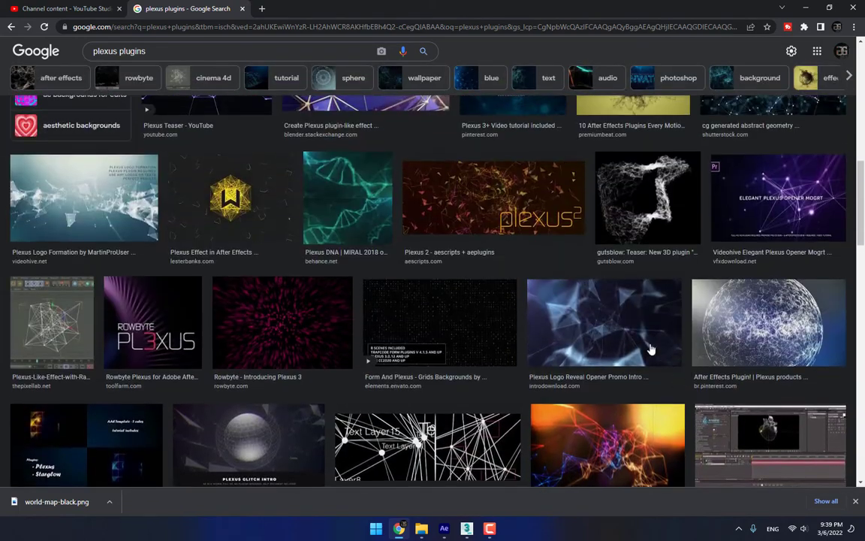
scroll(484, 283, up, 4)
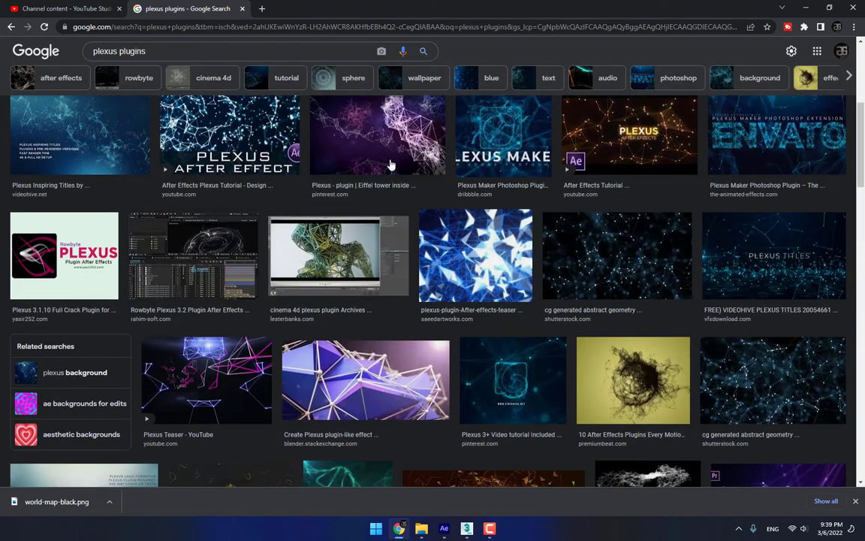
scroll(510, 181, up, 3)
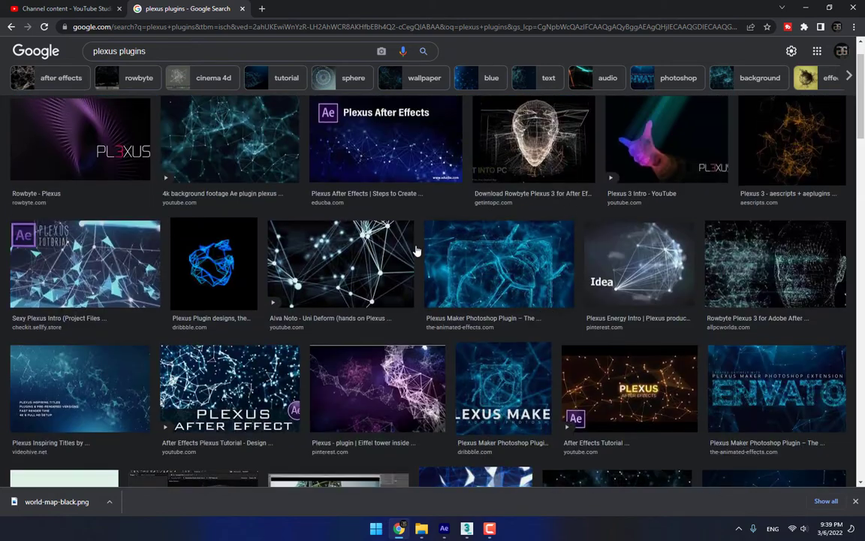
scroll(338, 203, up, 1)
scroll(642, 248, down, 1)
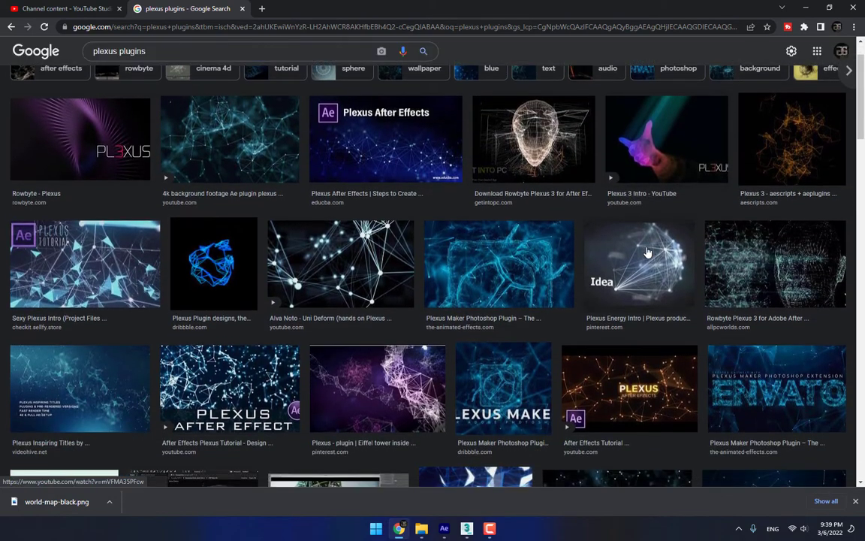
scroll(647, 252, up, 1)
double_click(728, 6)
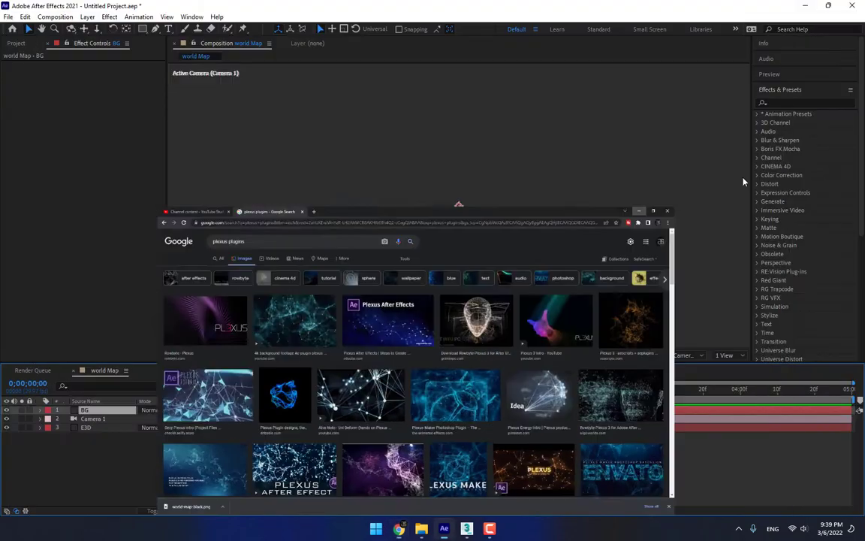
Place the BG layer beneath the E3D layer and set its solid color to white FFFFFF
drag(90, 410, 97, 442)
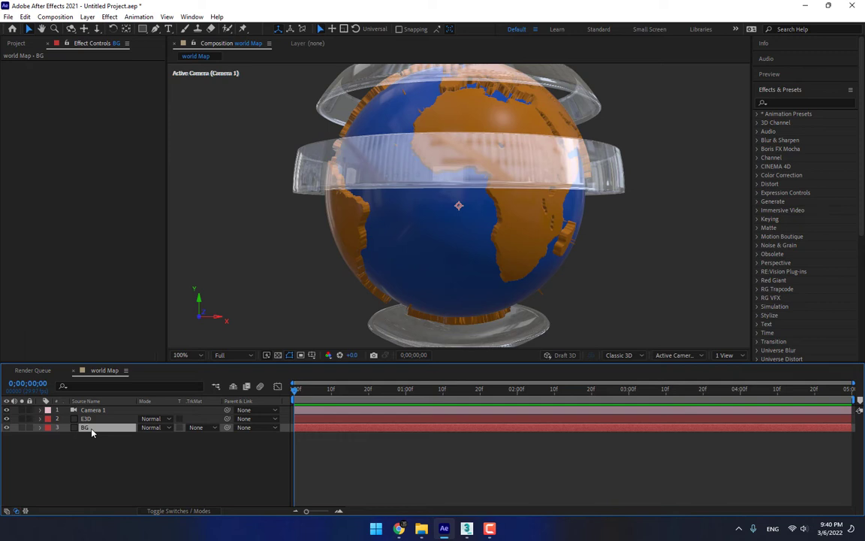
key(ctrl+shift+y)
click(223, 311)
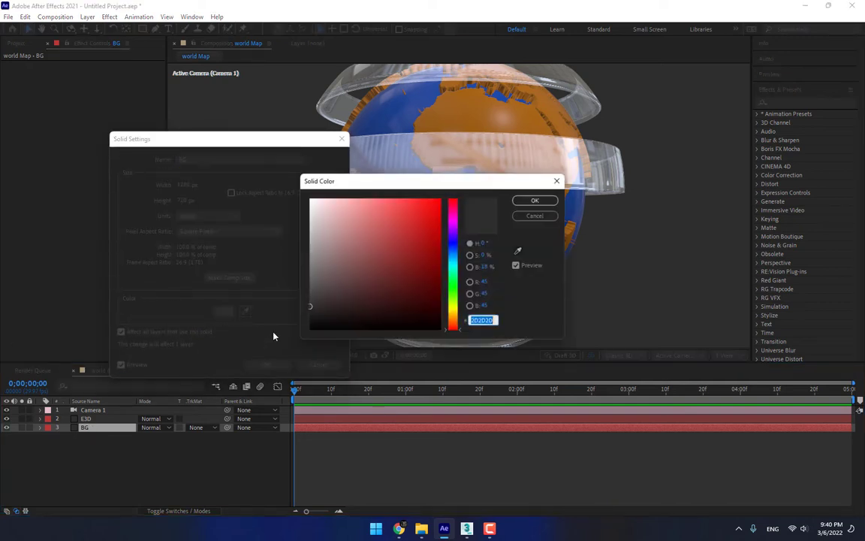
drag(349, 222, 310, 199)
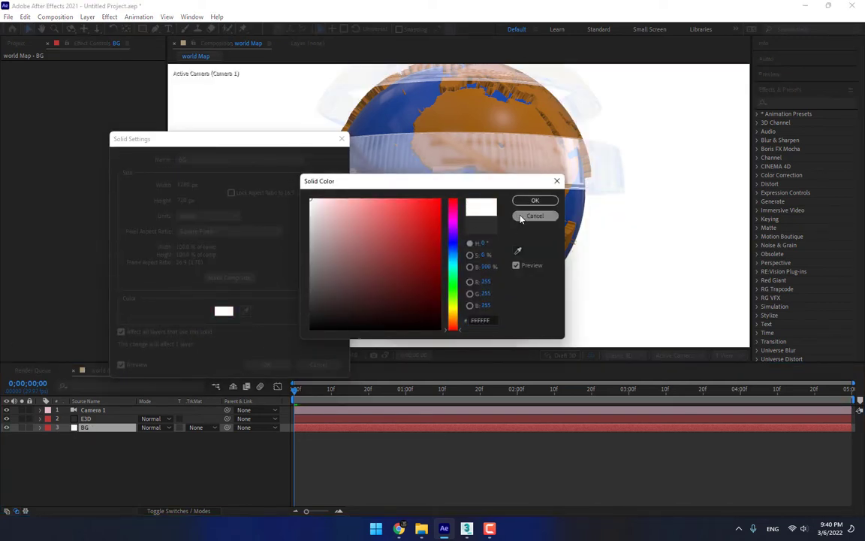
key(Return)
click(275, 366)
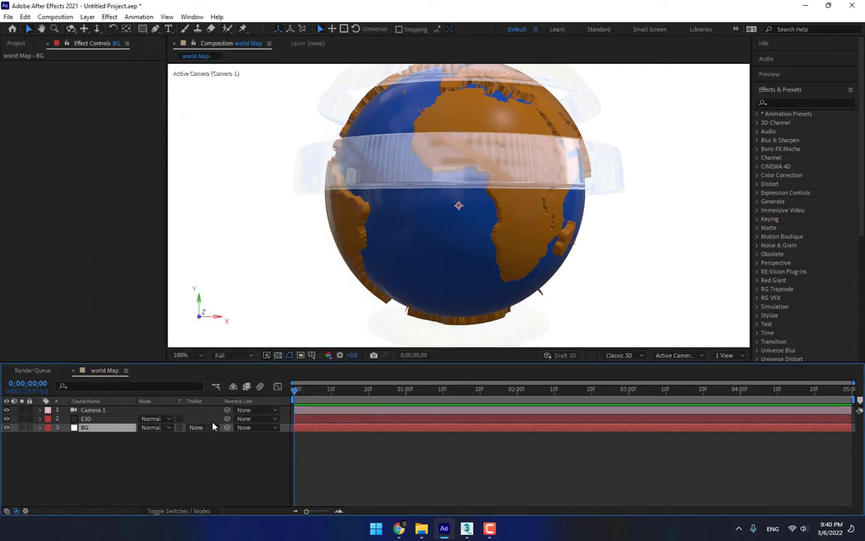
Find the grid effects and apply uni.Grid Legacy to the BG layer
click(784, 103)
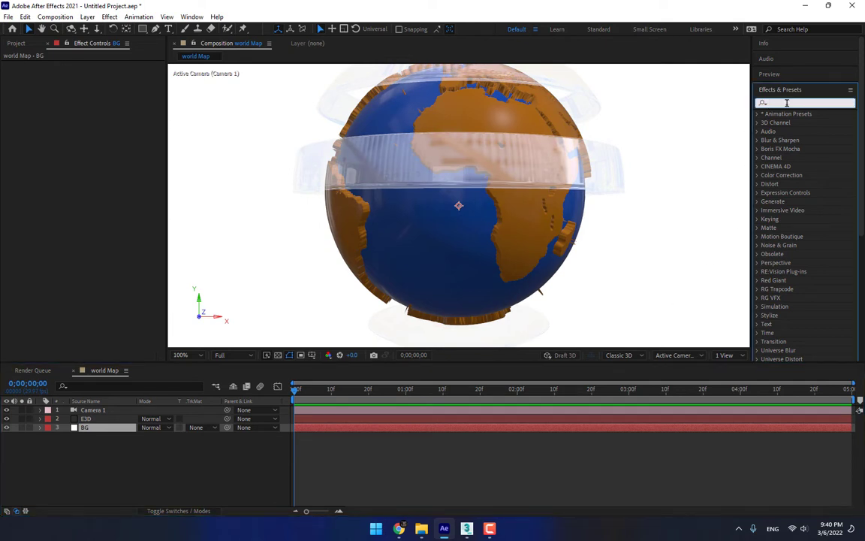
text(grid)
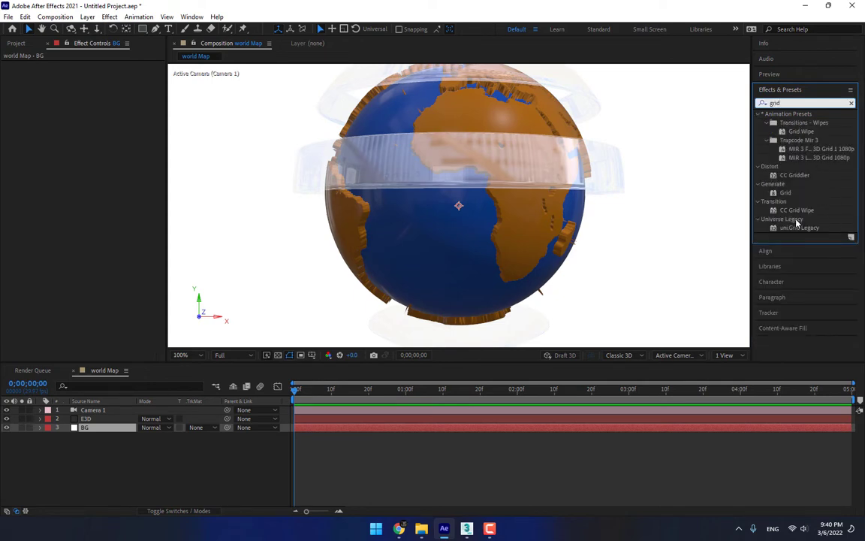
double_click(800, 229)
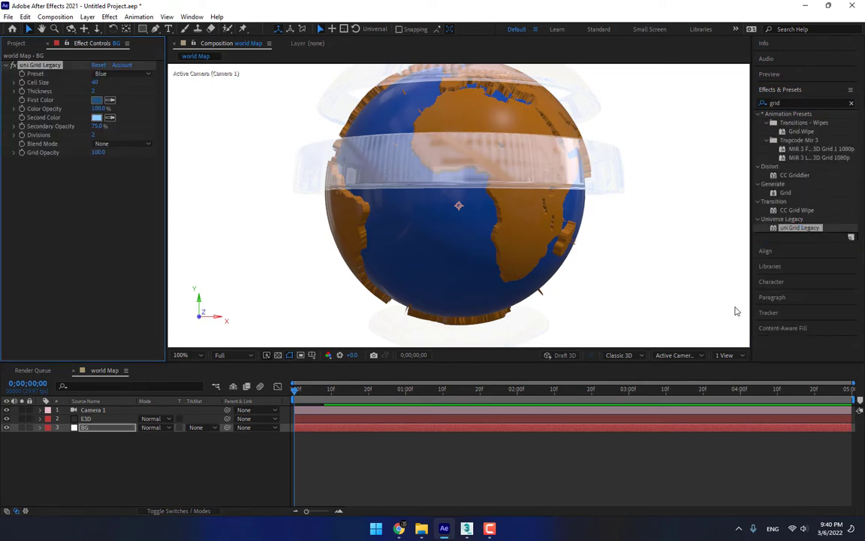
Duplicate the BG layer and remove the uni.Grid Legacy effect from the lower copy
click(102, 429)
key(ctrl+d)
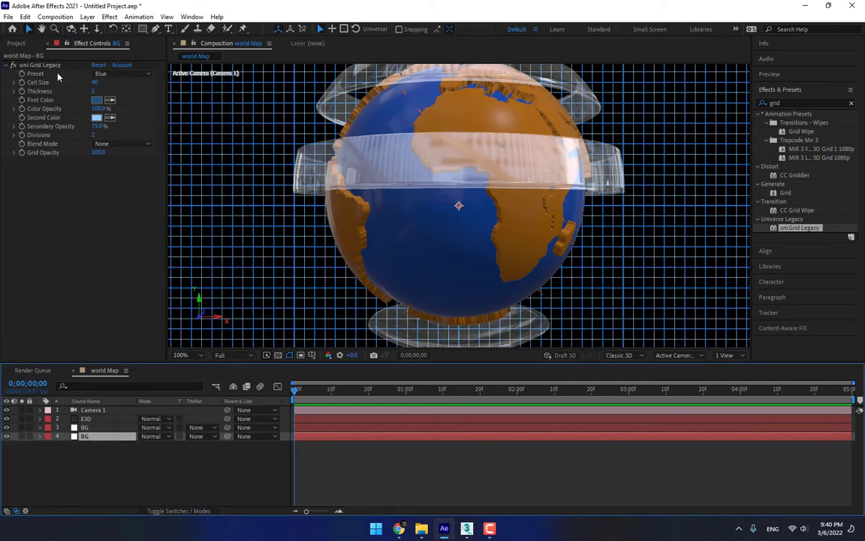
click(45, 65)
key(Delete)
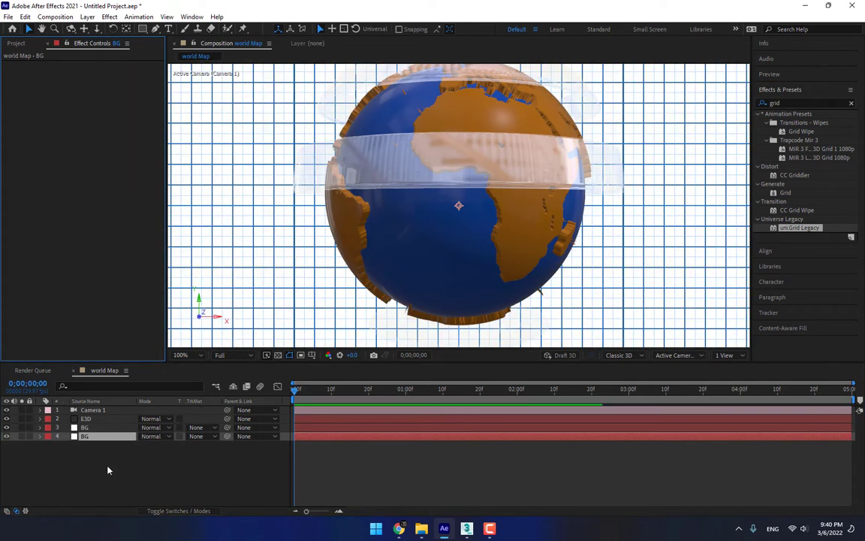
Set the upper BG layer's uni.Grid Legacy effect to the Gold preset with a cell size of 120
click(83, 428)
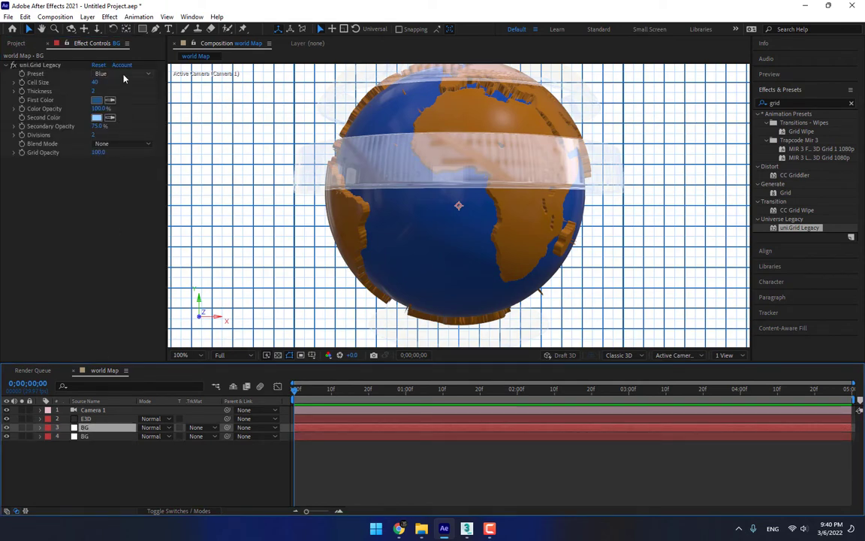
click(124, 75)
click(117, 118)
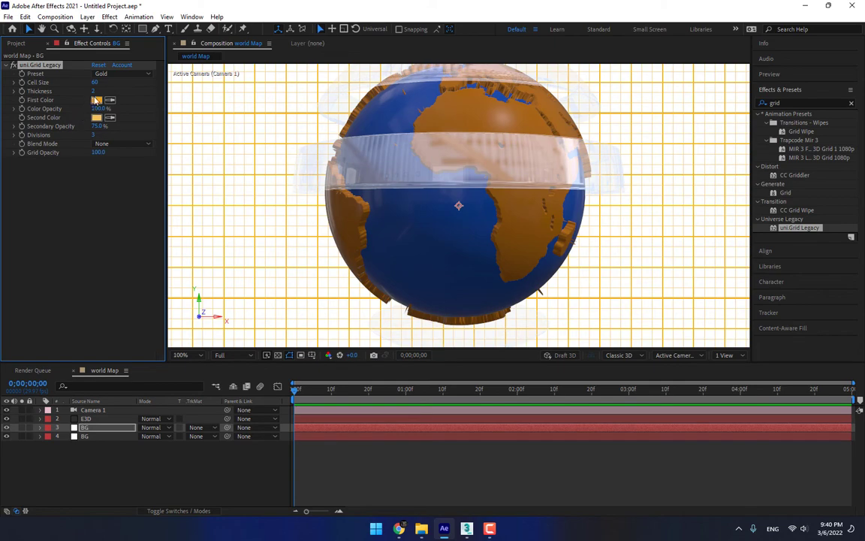
drag(96, 81, 122, 60)
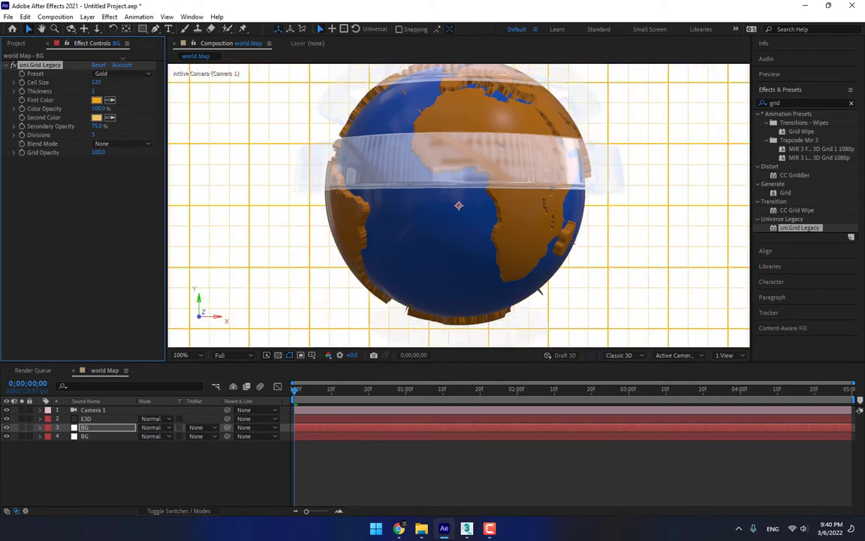
Try the Add, Lighten, Screen, Soft Light and Overlay blend modes in the uni.Grid Legacy effect
click(112, 144)
click(119, 221)
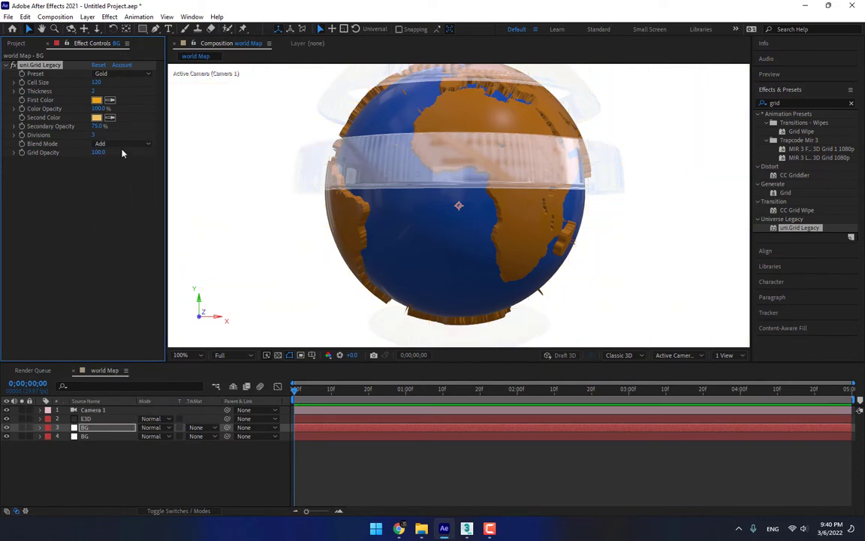
click(113, 143)
click(118, 229)
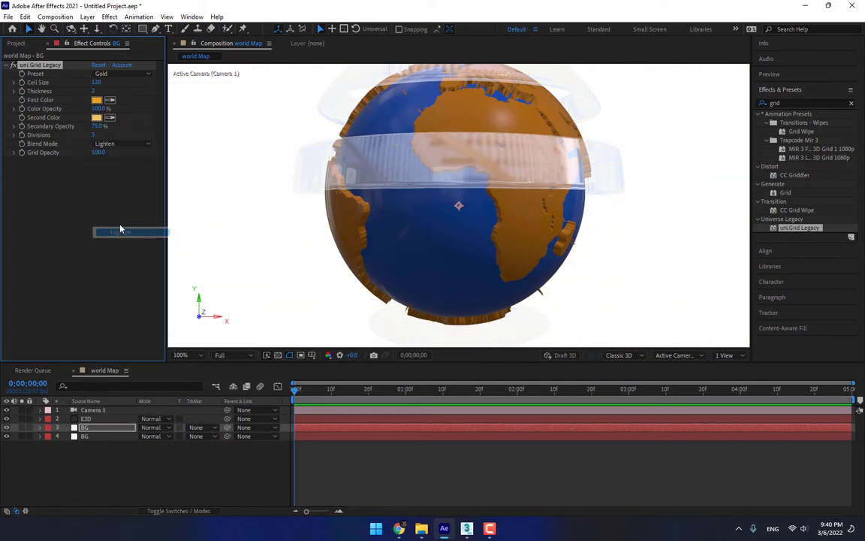
click(124, 144)
click(125, 243)
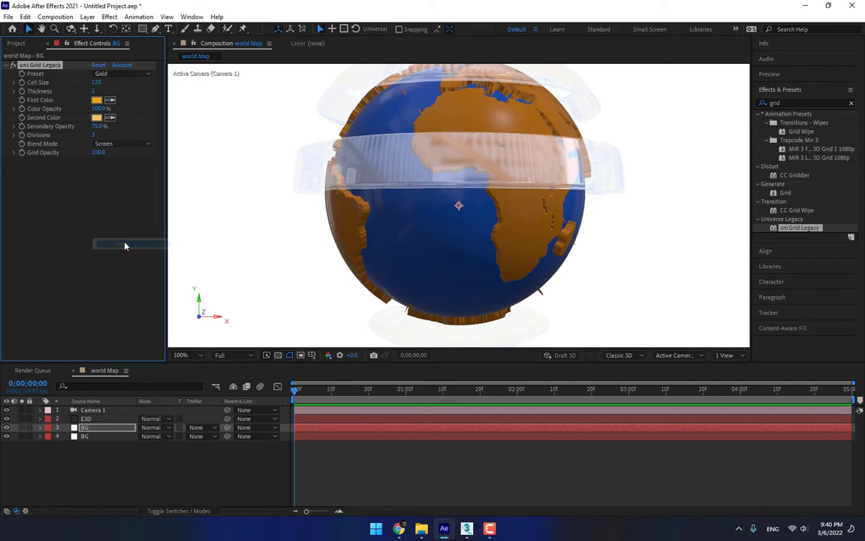
click(129, 144)
click(127, 281)
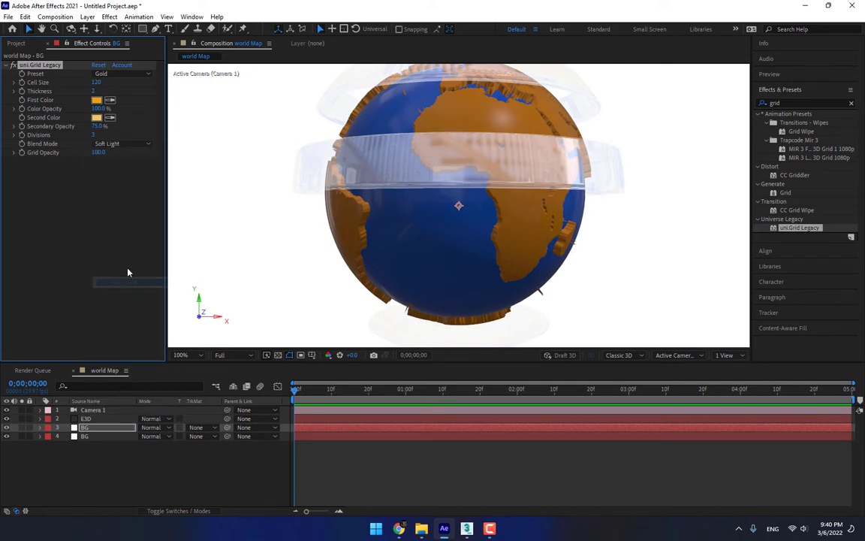
click(122, 143)
click(124, 268)
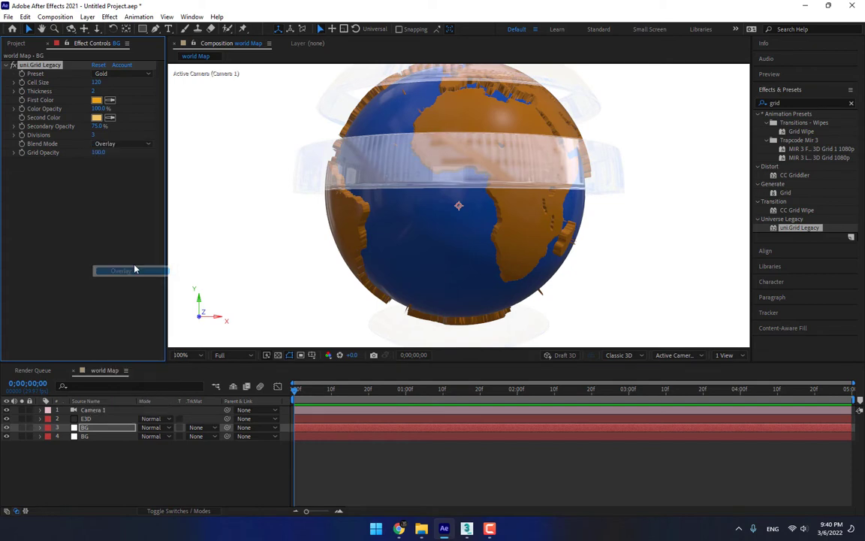
Set the uni.Grid Legacy effect's blend mode to Normal
click(118, 145)
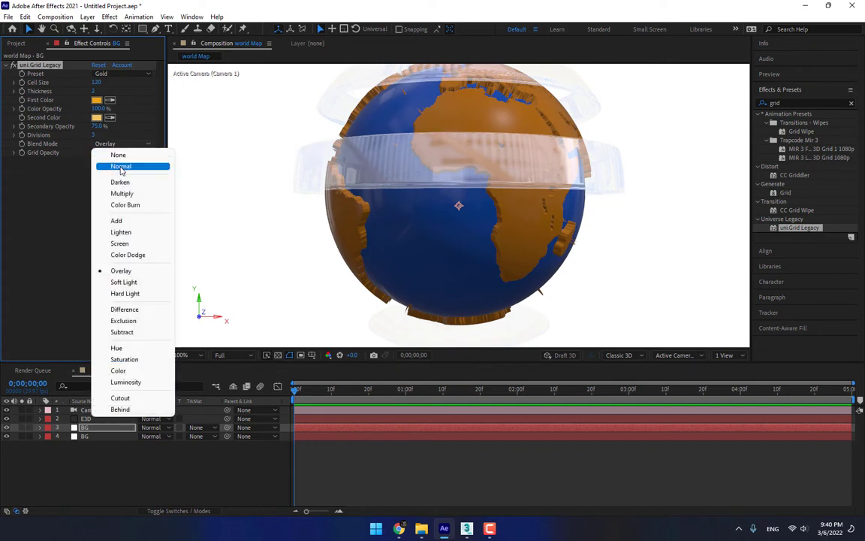
click(125, 155)
Try layer blending modes such as Linear Light, Difference, Dissolve and Darker Color on the upper BG layer, and return it to Normal
click(111, 428)
click(153, 428)
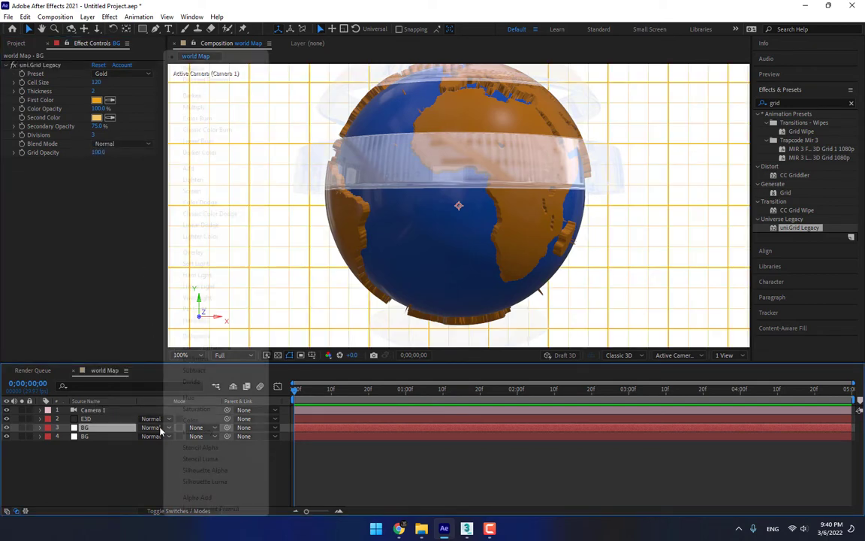
click(210, 287)
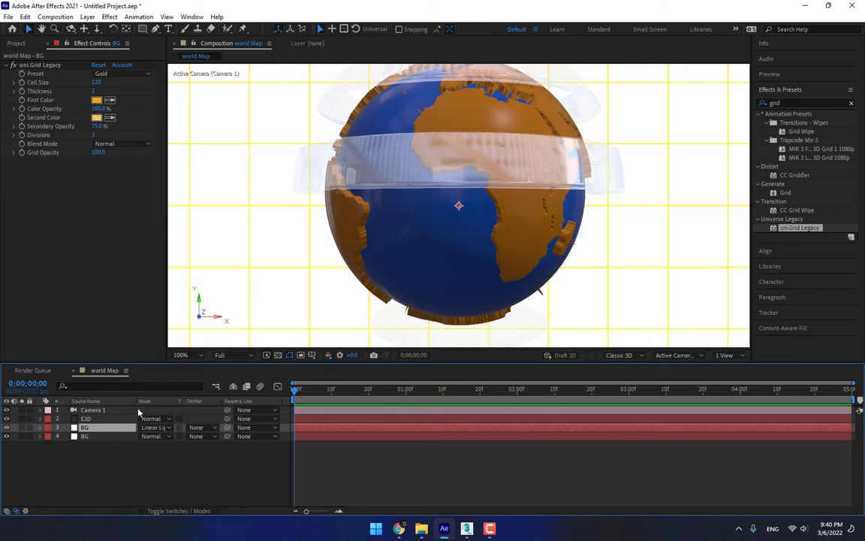
key(shift+equal)
key(shift+equal)
key(shift+equal)
key(shift+equal)
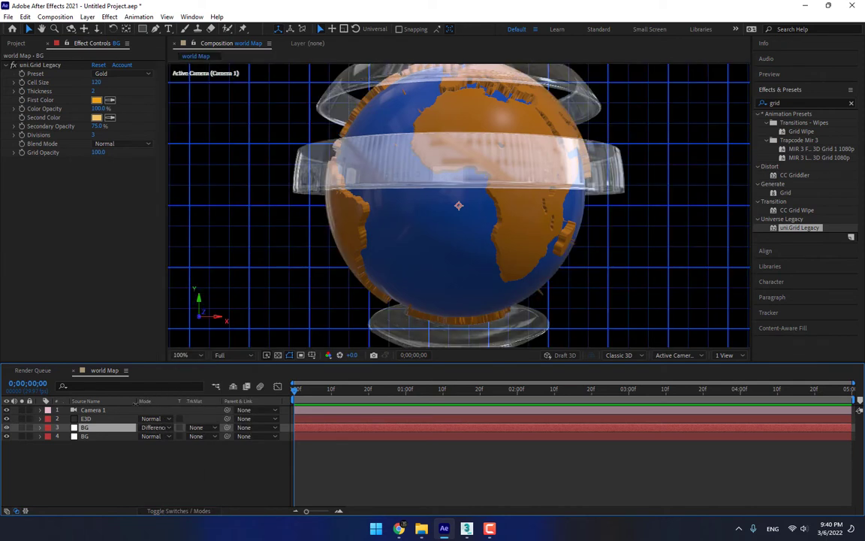
key(shift+equal)
key(shift+equal)
key(shift+equal)
key(shift+equal)
key(shift+equal)
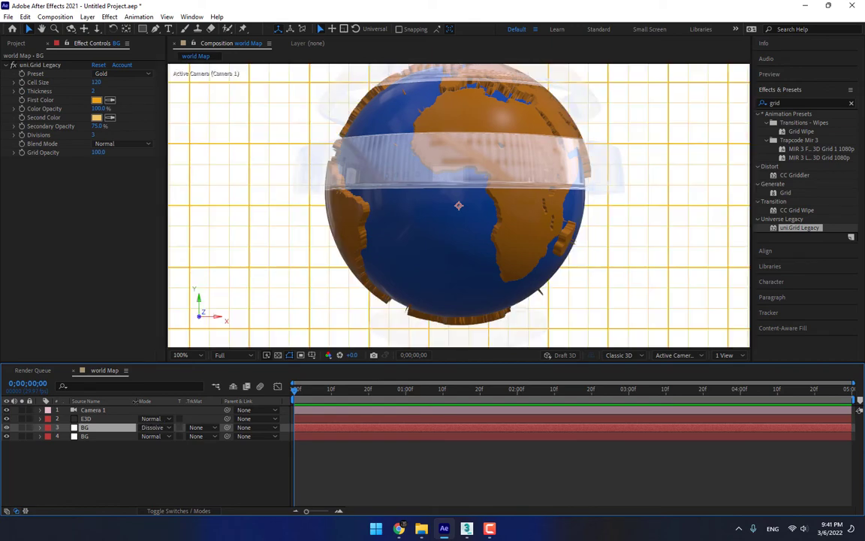
key(shift+equal)
key(shift+equal)
key(shift+equal)
key(shift+equal)
key(shift+equal)
key(shift+equal)
key(shift+equal)
click(154, 427)
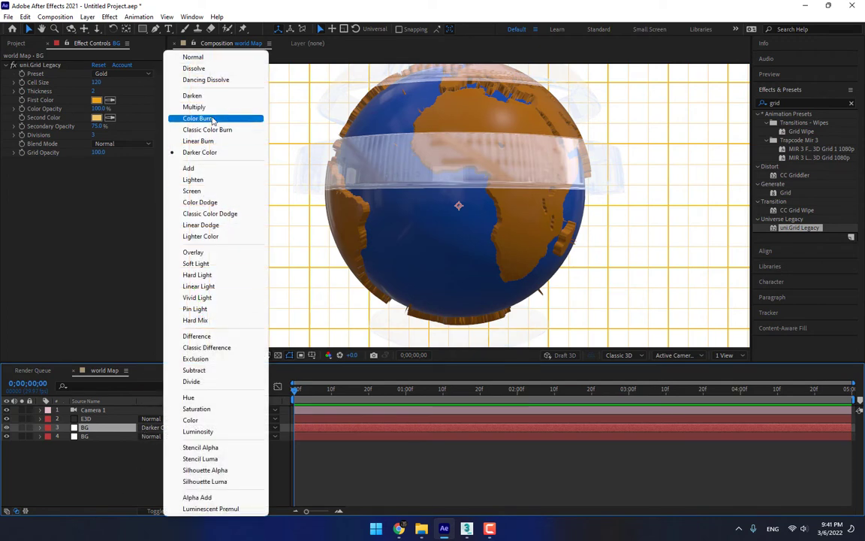
click(193, 55)
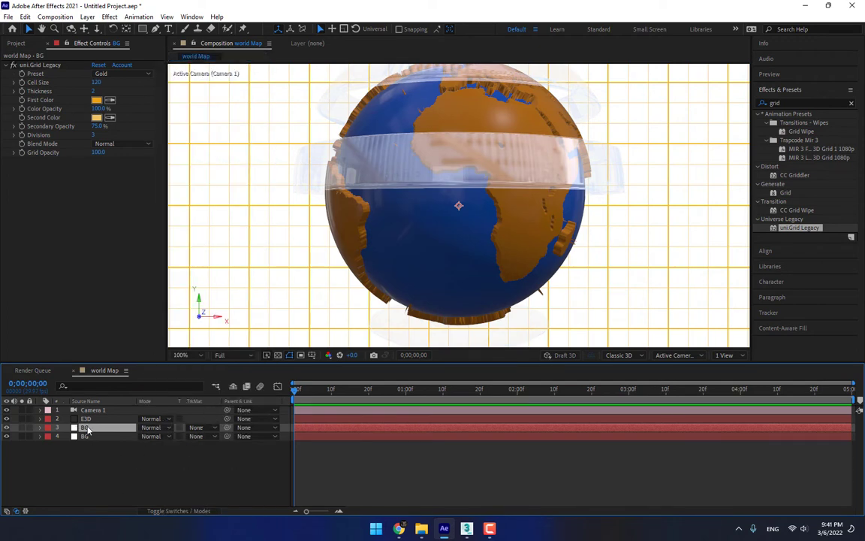
Try a large circular mask centred on the globe on the upper BG layer, and delete that mask
click(143, 28)
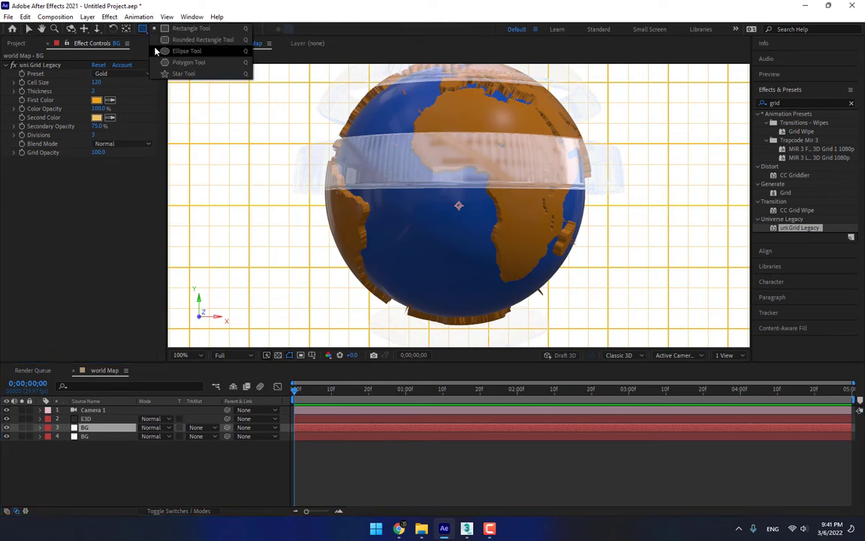
click(180, 51)
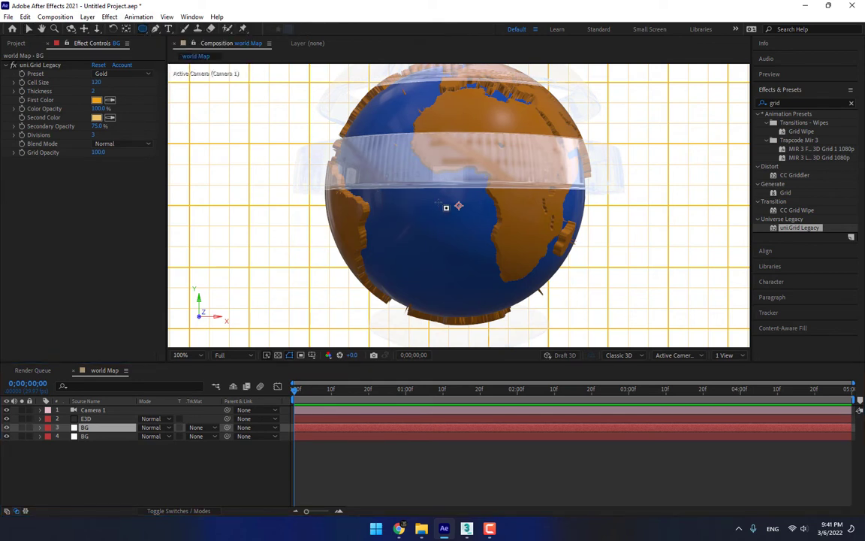
scroll(458, 204, down, 2)
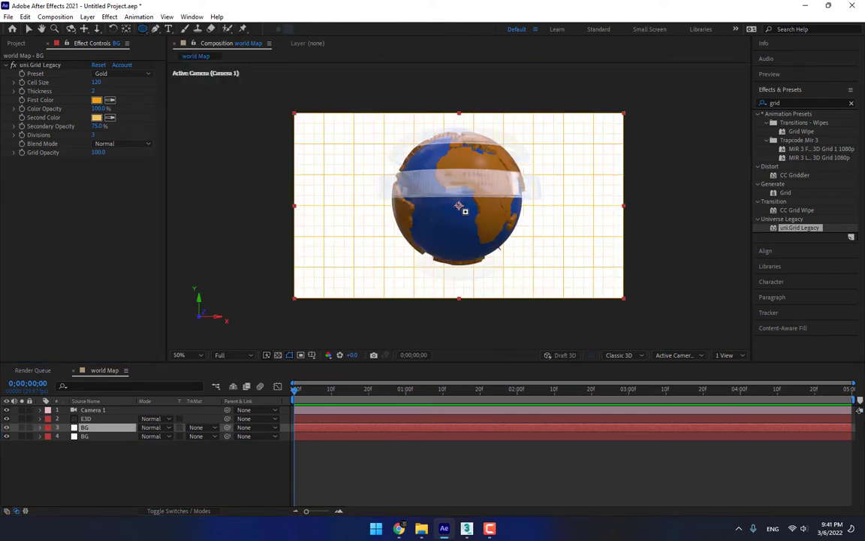
ctrl+shift+drag(460, 207, 543, 302)
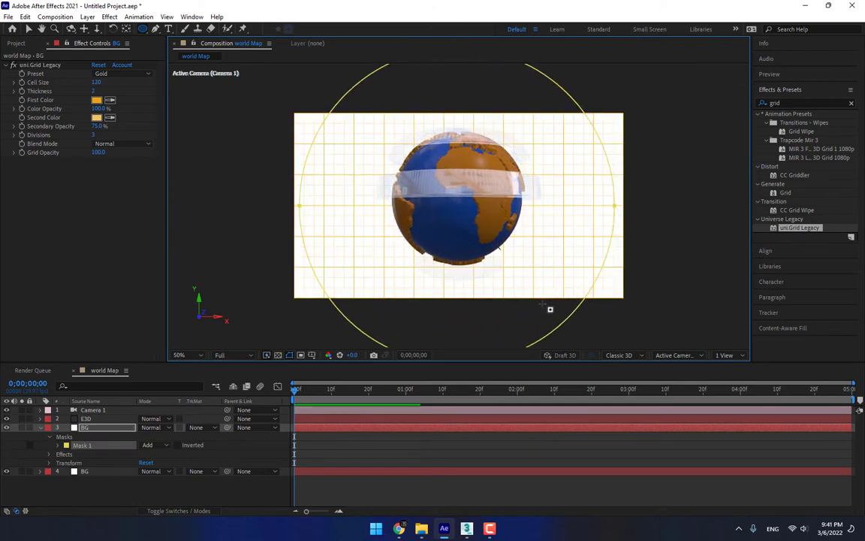
key(slash)
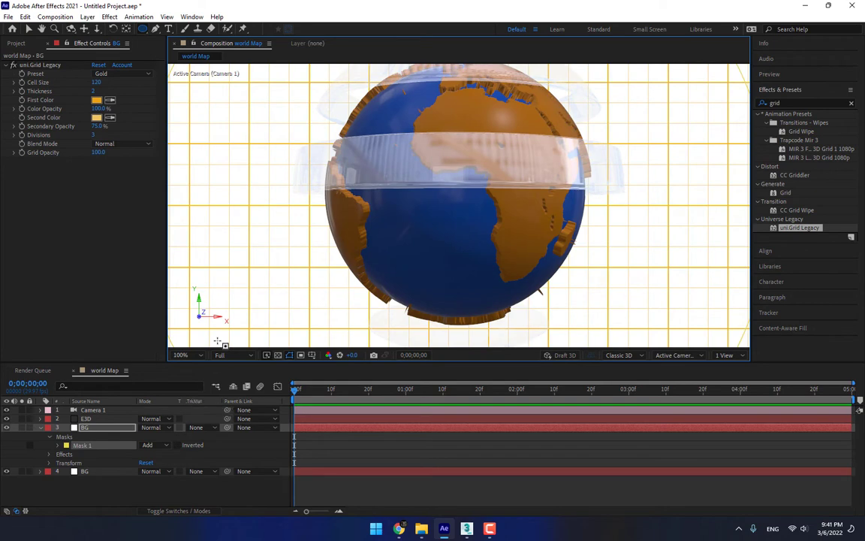
key(comma)
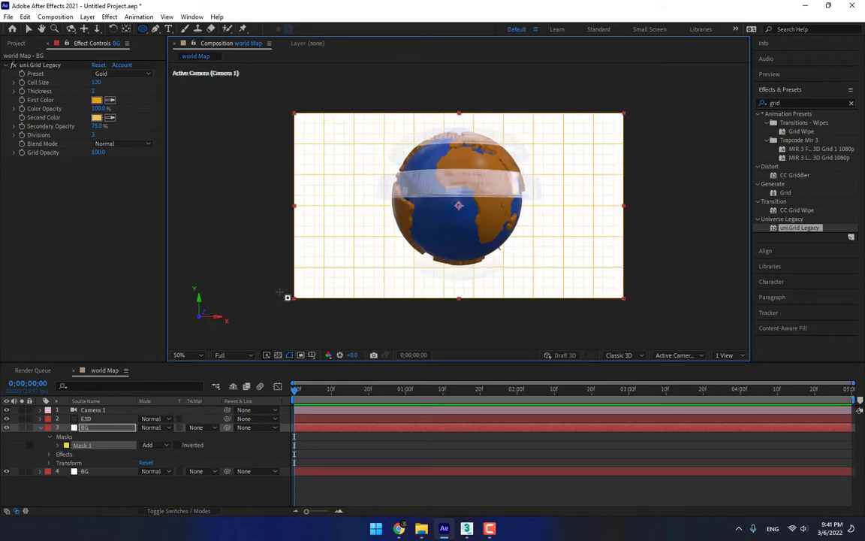
key(Delete)
Pre-compose the upper BG layer into a composition named Grid, moving all attributes into the new composition
right_click(98, 430)
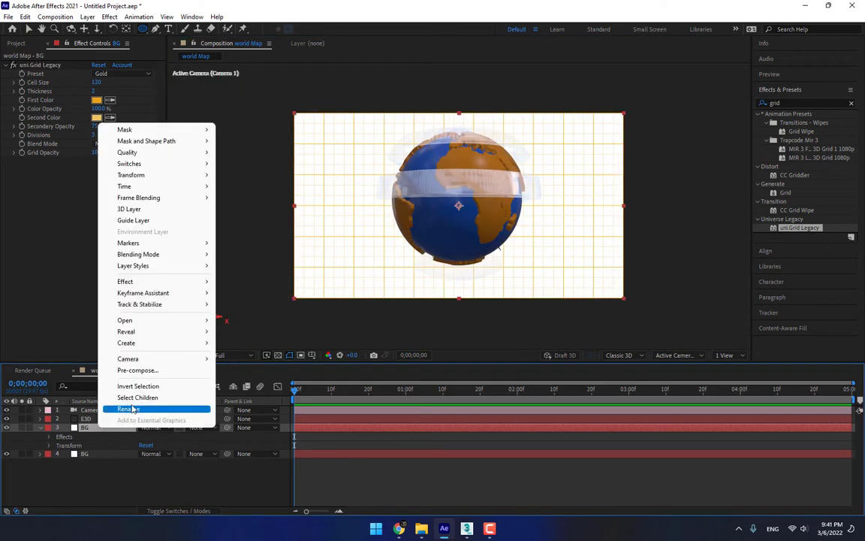
click(142, 340)
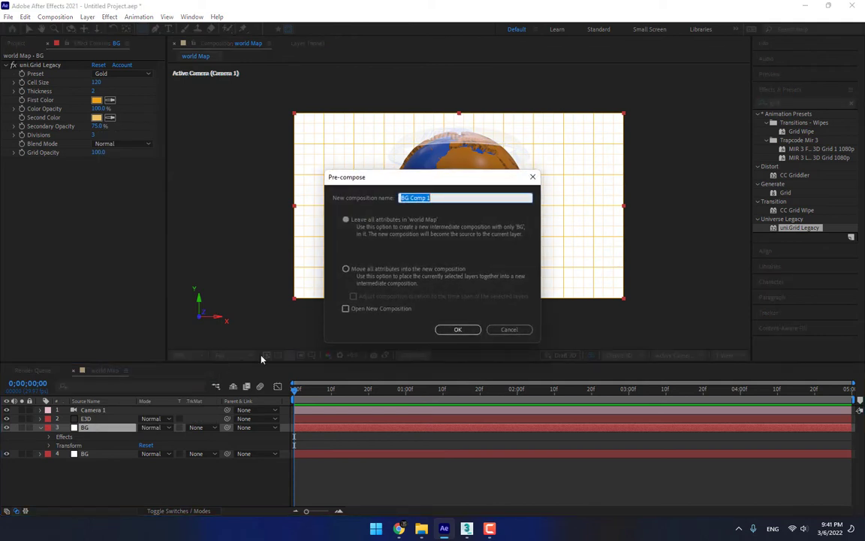
click(346, 269)
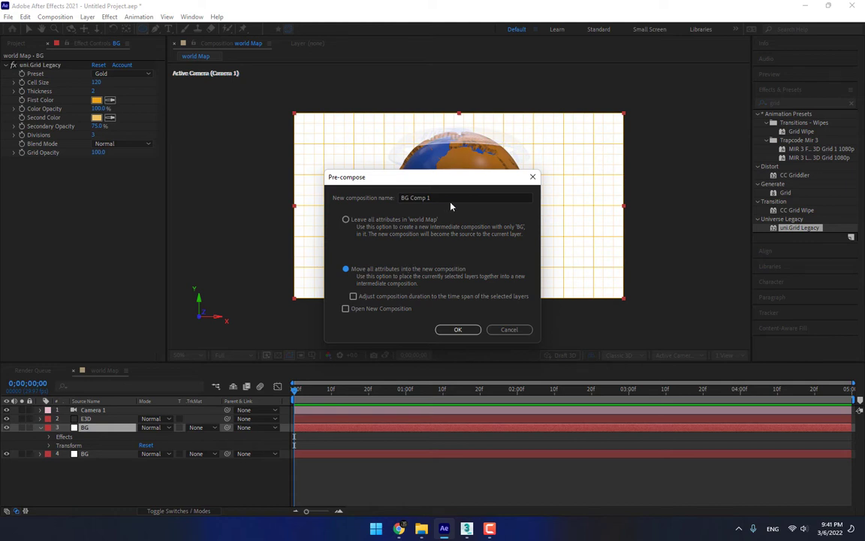
drag(440, 198, 370, 202)
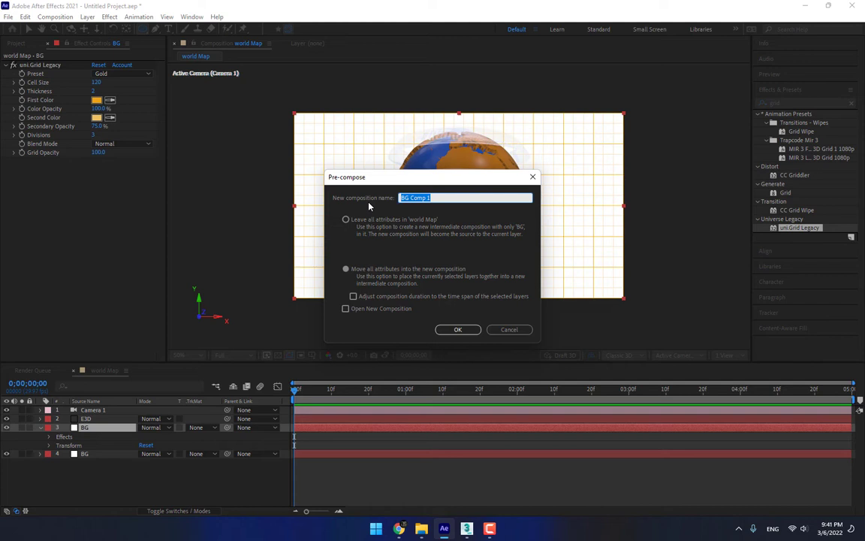
text(Grid)
key(Return)
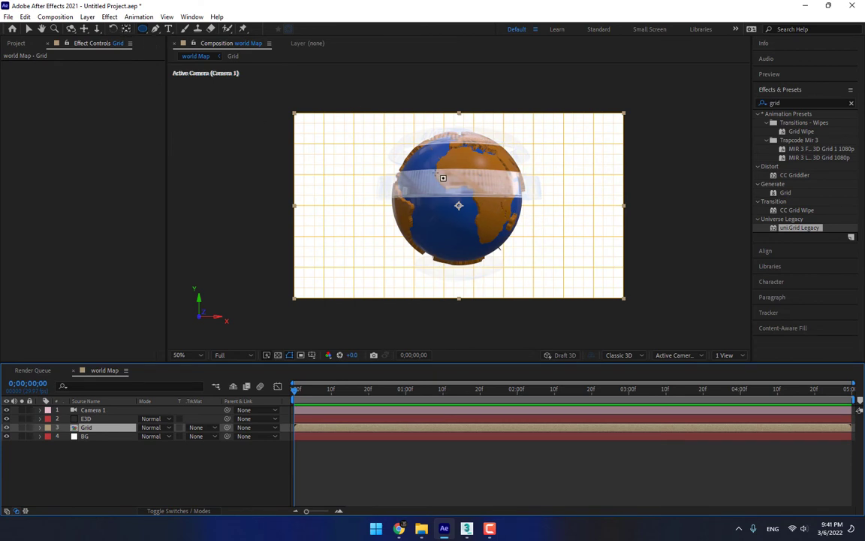
Draw a large circular mask centred on the globe on the Grid layer and invert it
mouse_move(458, 203)
mouse_down()
mouse_move(515, 273)
mouse_move(612, 321)
mouse_up()
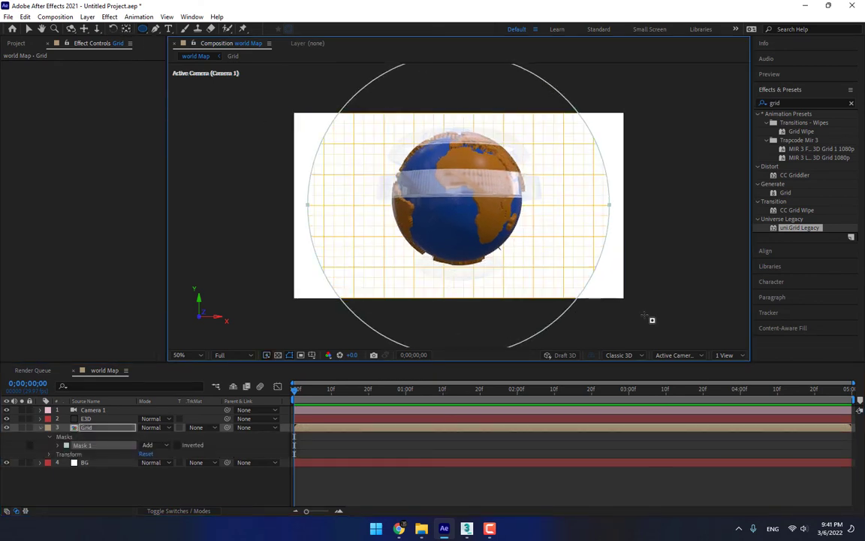
key(u)
key(m)
key(m)
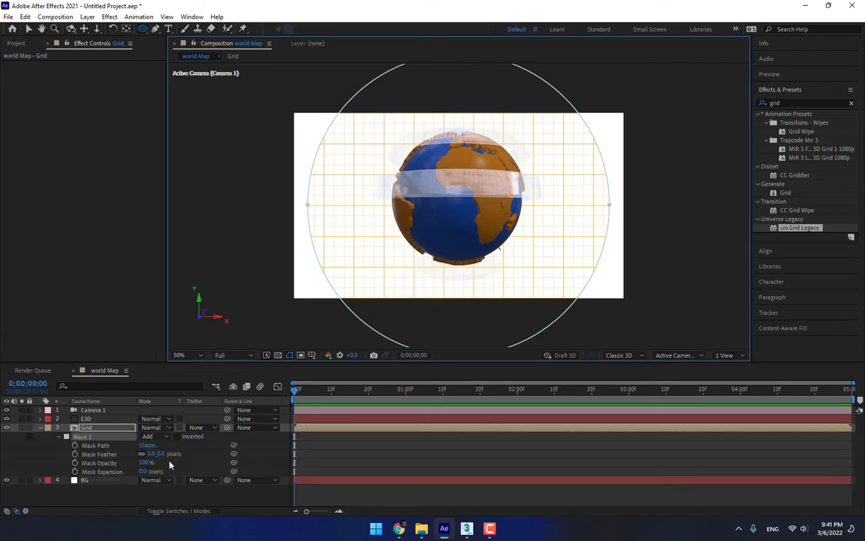
click(178, 437)
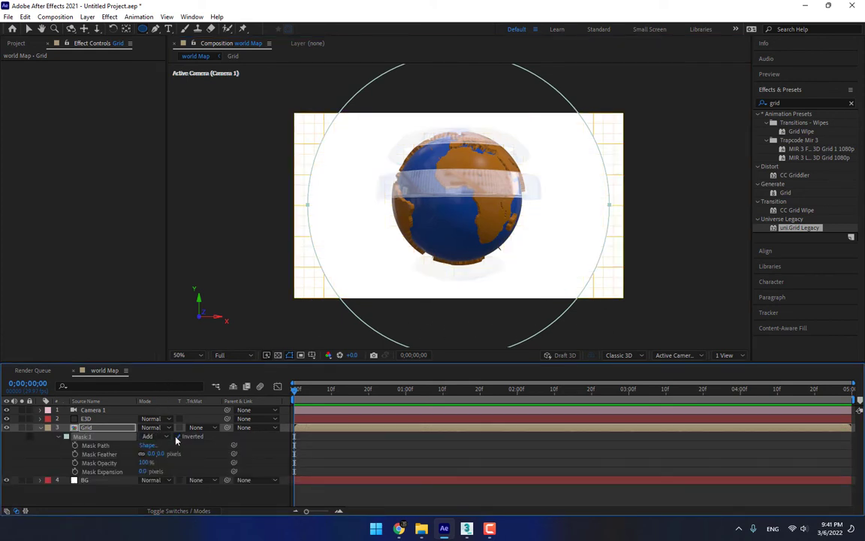
Soften the Grid layer's mask with a feather of 892 pixels and an expansion of 318 pixels
drag(172, 456, 588, 456)
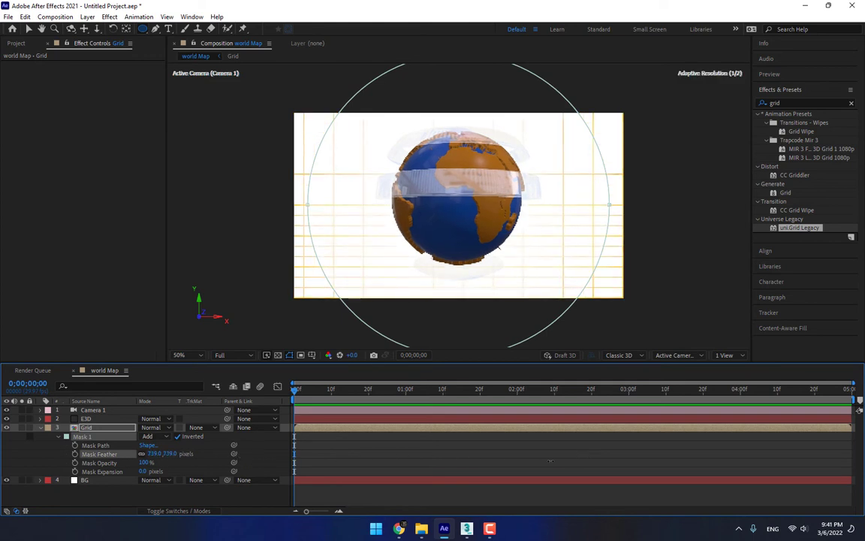
key(period)
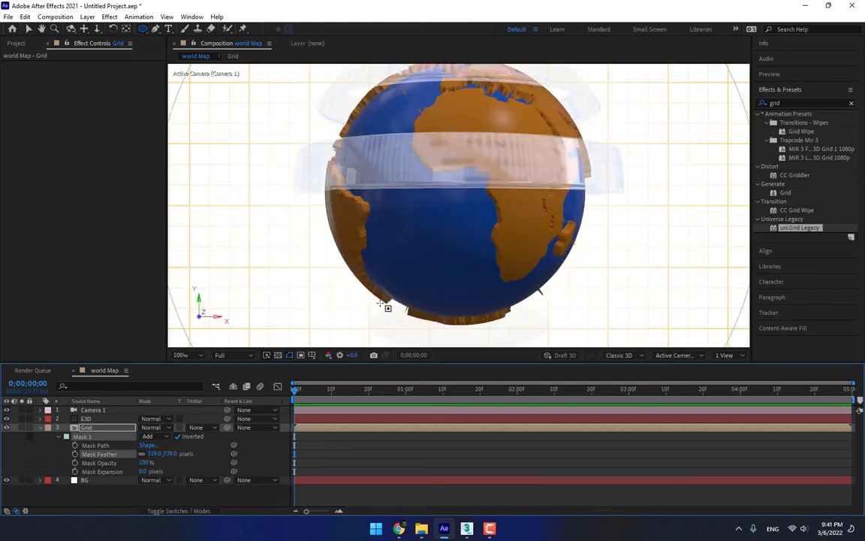
key(comma)
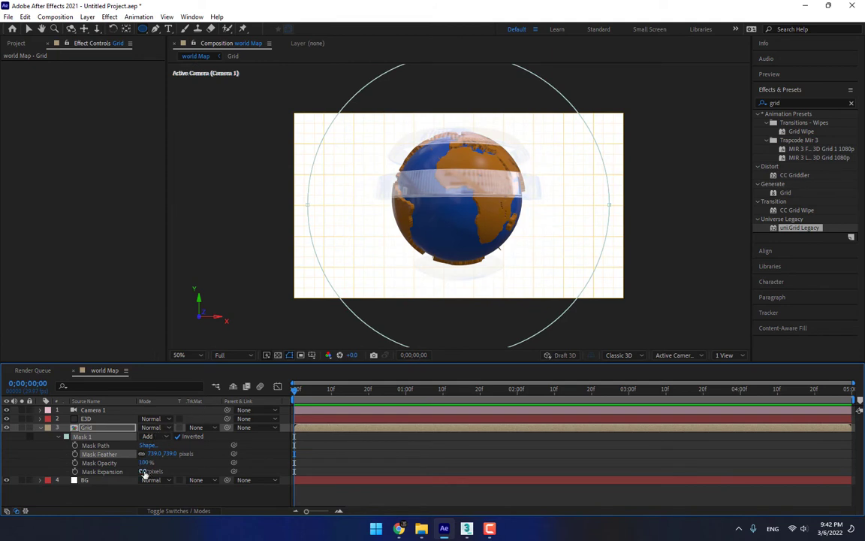
drag(142, 471, 262, 473)
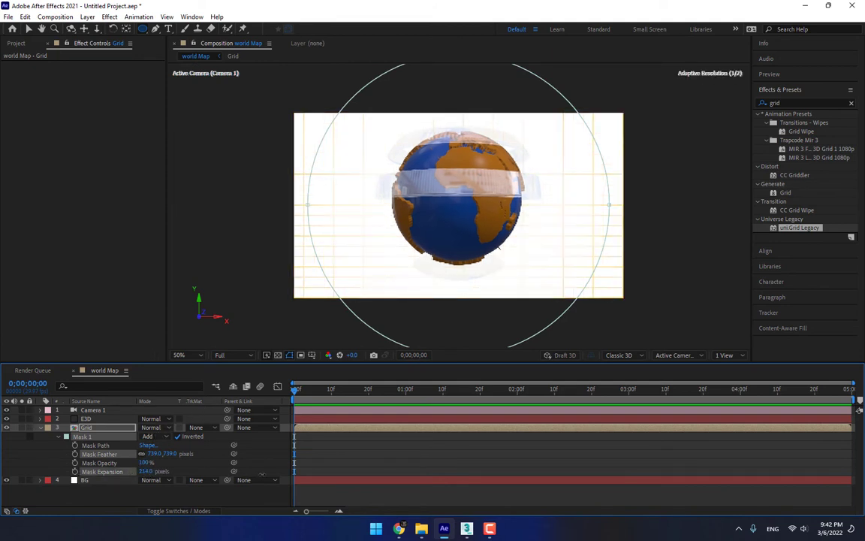
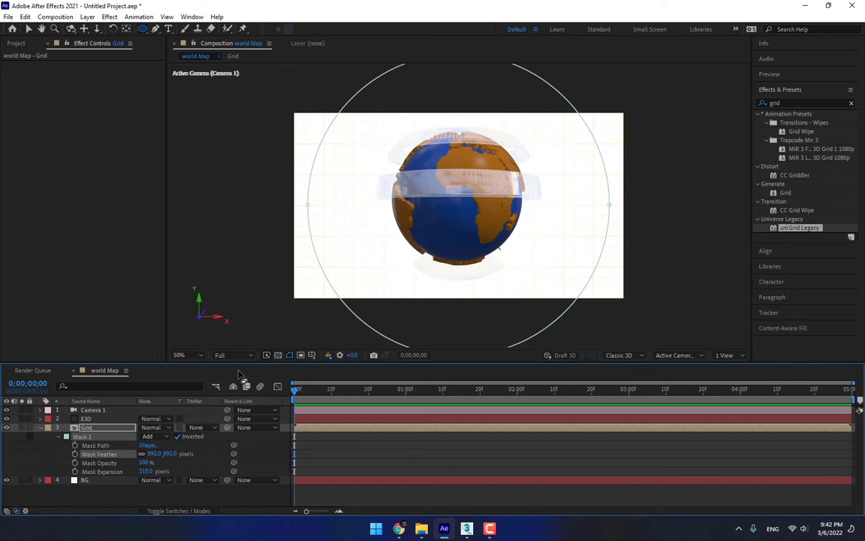
Duplicate the E3D layer and place the copy between the Grid and BG layers
click(91, 419)
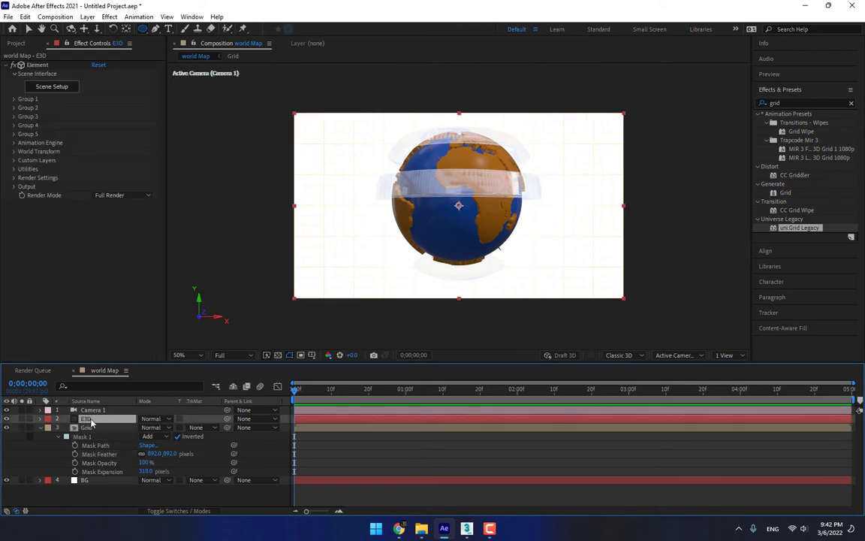
key(ctrl+d)
drag(90, 419, 97, 480)
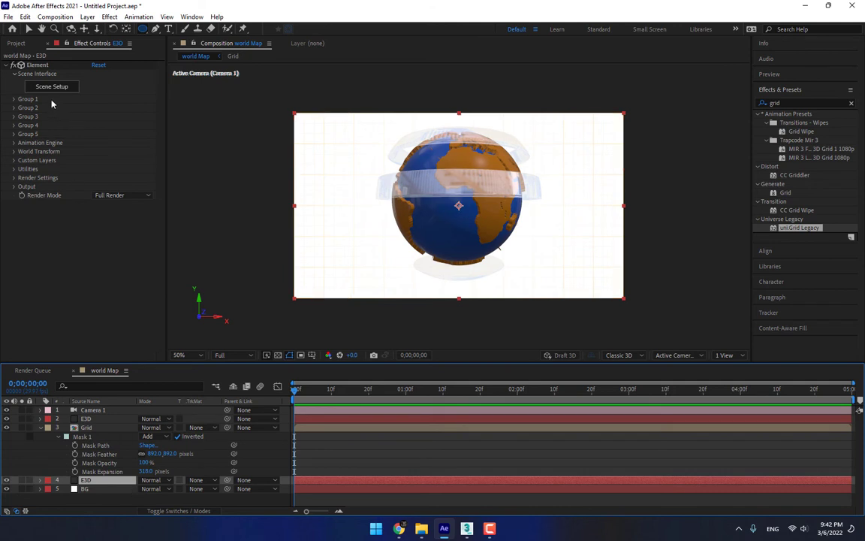
Set the lower E3D layer's Group 1 particle size to 21.20 and its Position XY to 143.0, 542.0
click(14, 99)
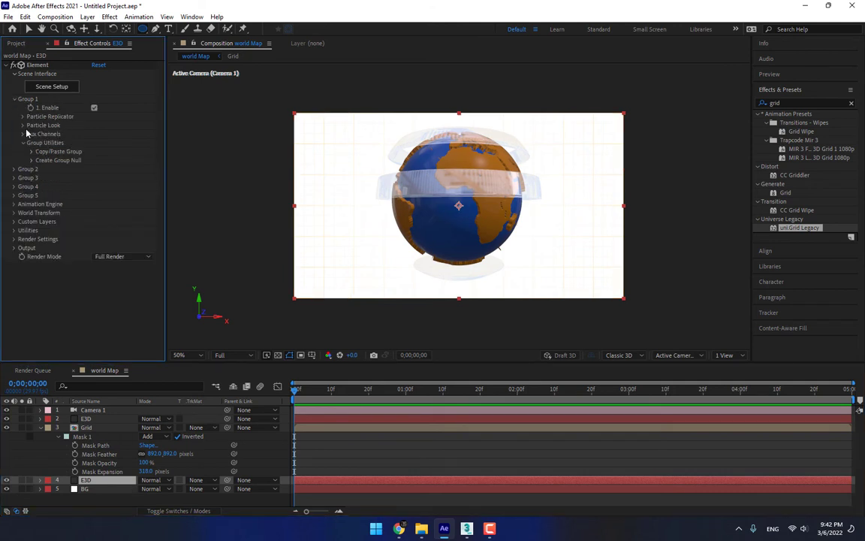
click(24, 125)
mouse_move(99, 133)
mouse_down()
mouse_move(120, 133)
mouse_move(81, 132)
mouse_up()
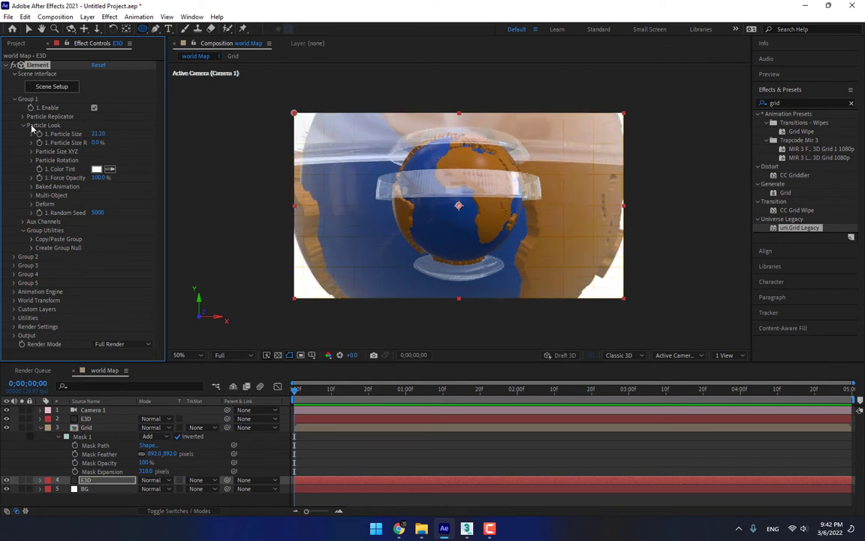
click(23, 116)
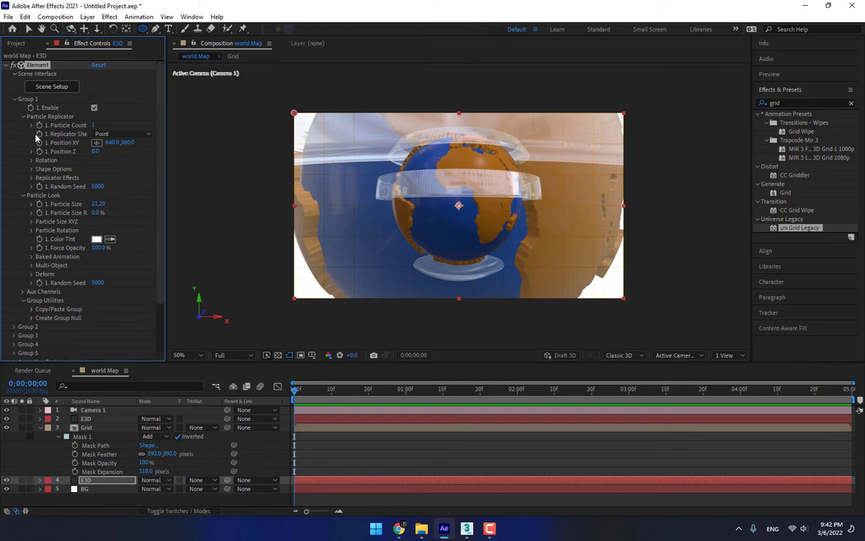
drag(112, 142, 242, 123)
Cycle through blending modes for the lower E3D layer and settle on Linear Light
click(111, 480)
key(shift+equal)
key(shift+equal)
key(shift+equal)
key(shift+equal)
key(shift+equal)
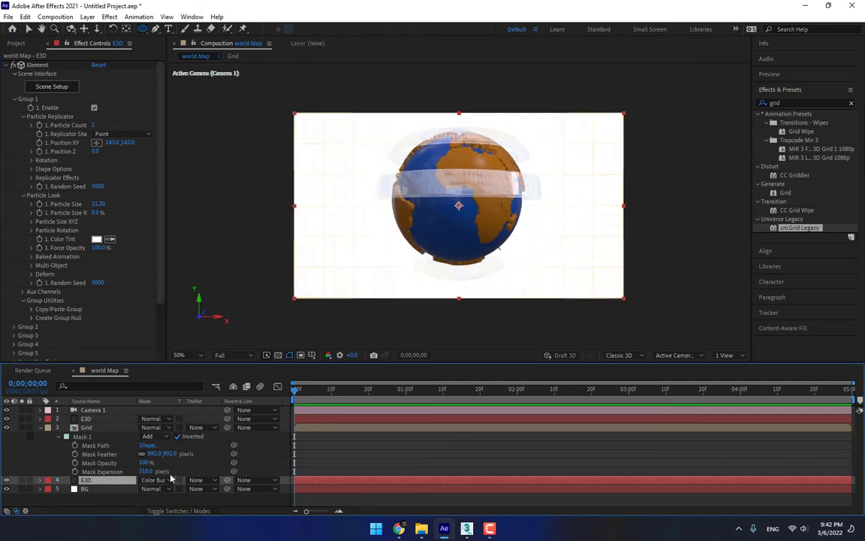
key(shift+equal)
key(shift+equal)
key(shift+equal)
key(shift+equal)
key(shift+equal)
key(shift+equal)
key(shift+equal)
key(shift+minus)
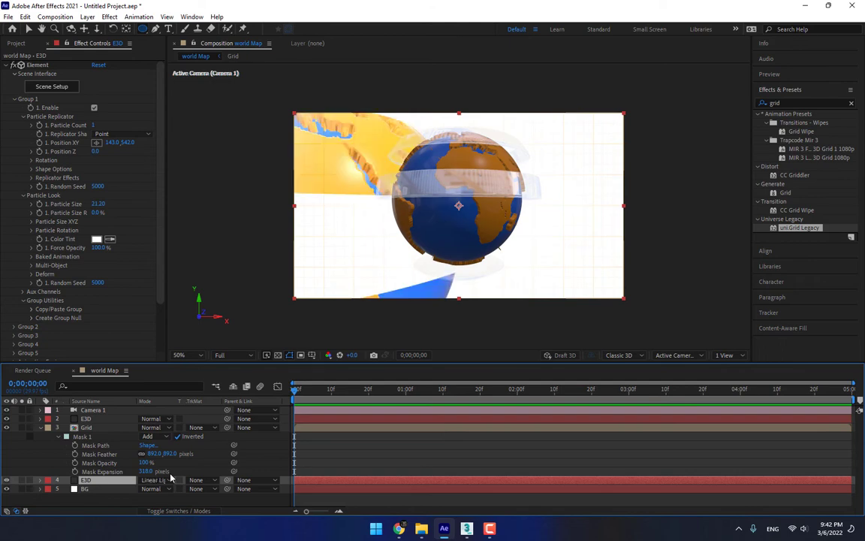
click(170, 479)
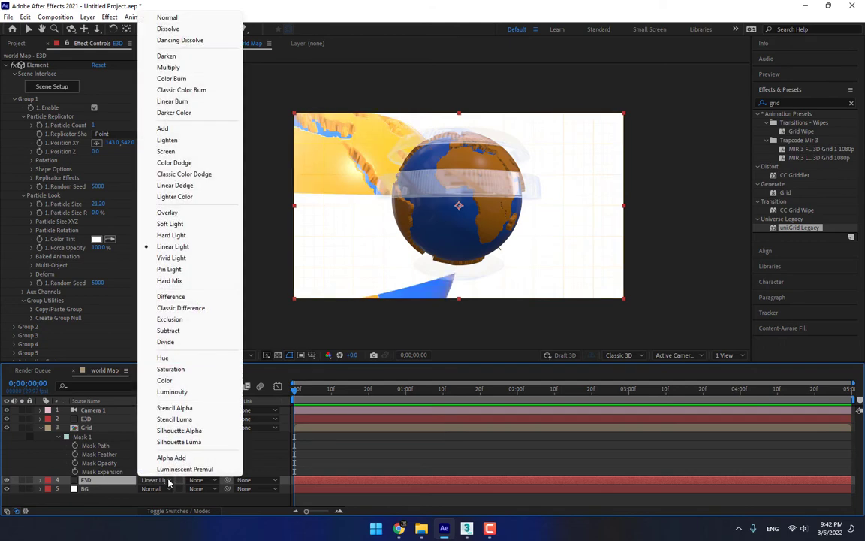
click(187, 247)
Set the lower E3D layer's opacity to 23% and deselect the layer
key(t)
drag(144, 489, 109, 492)
key(F2)
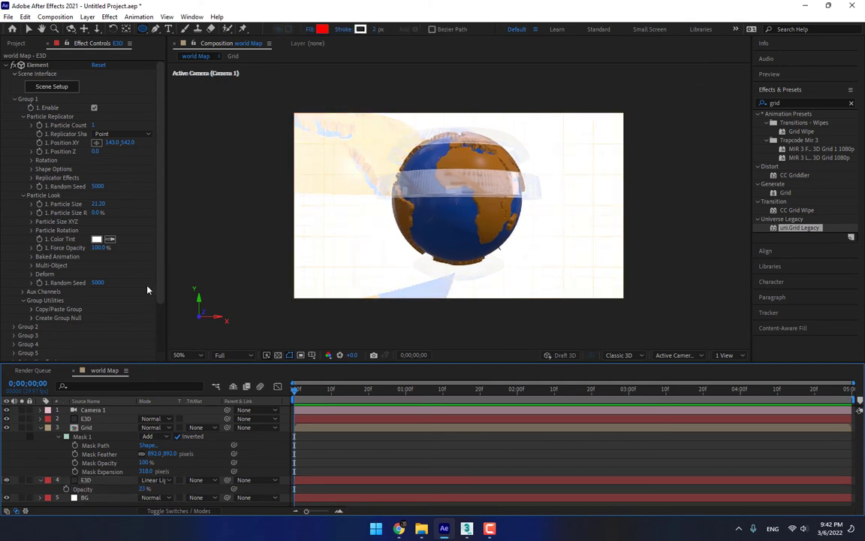
Enlarge the globe on the upper E3D layer by setting its Group 1 particle size to 14.90
click(97, 419)
click(13, 100)
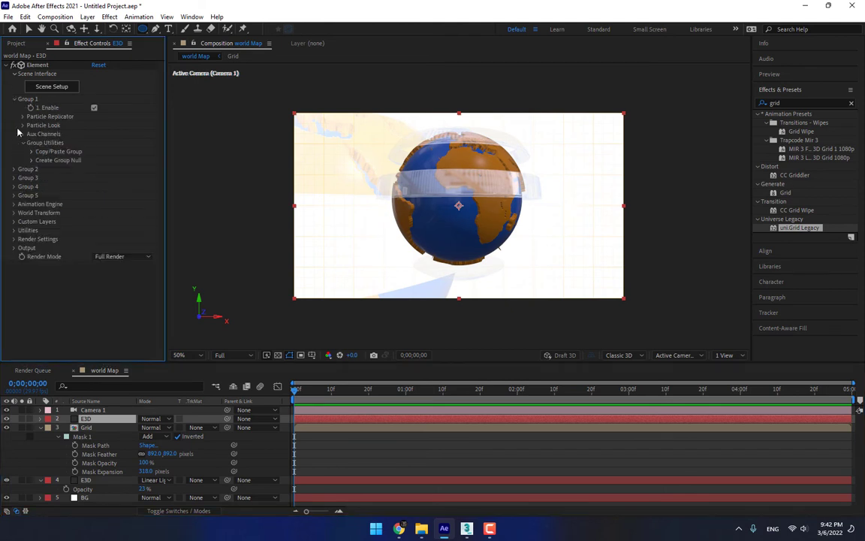
click(22, 125)
drag(98, 134, 119, 134)
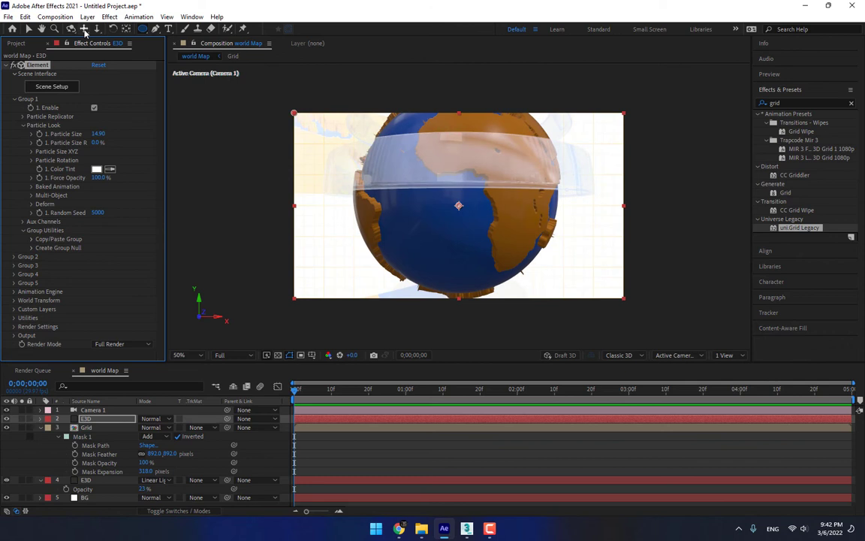
Split the Camera 1 layer at 0;00;02;00
click(85, 29)
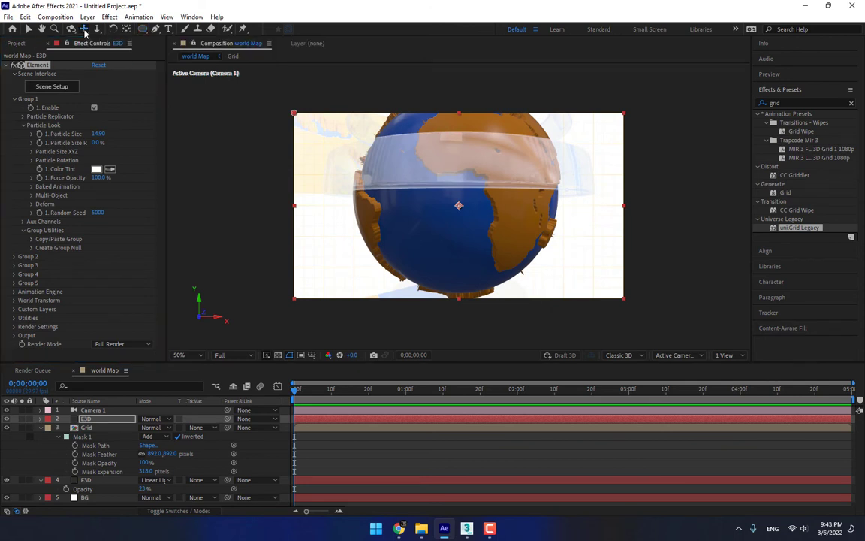
click(338, 412)
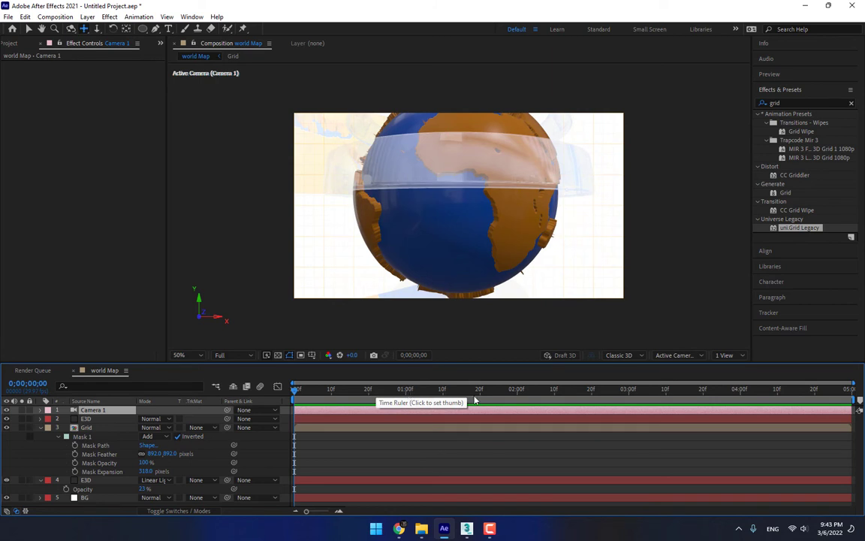
click(516, 390)
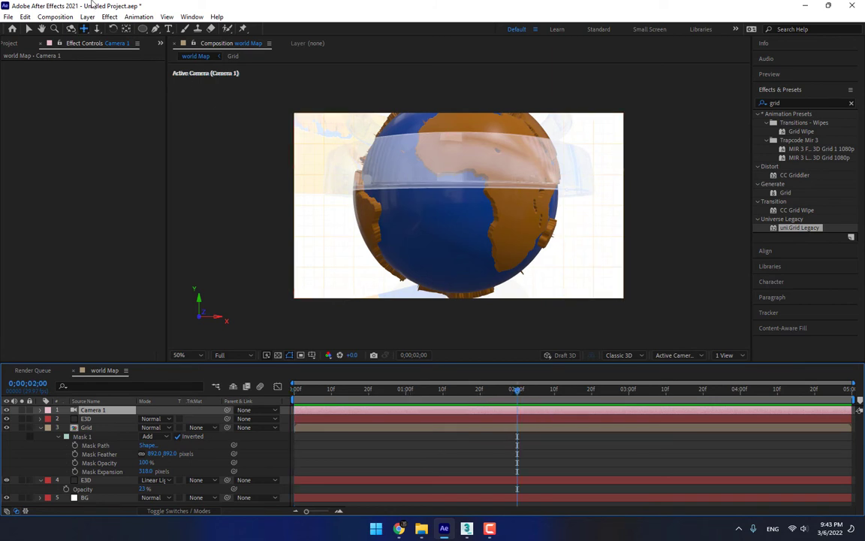
click(26, 17)
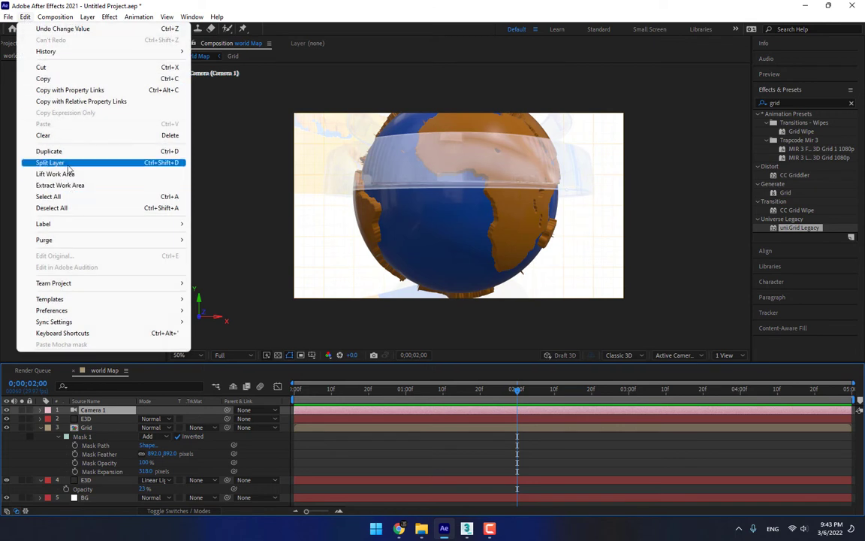
click(51, 162)
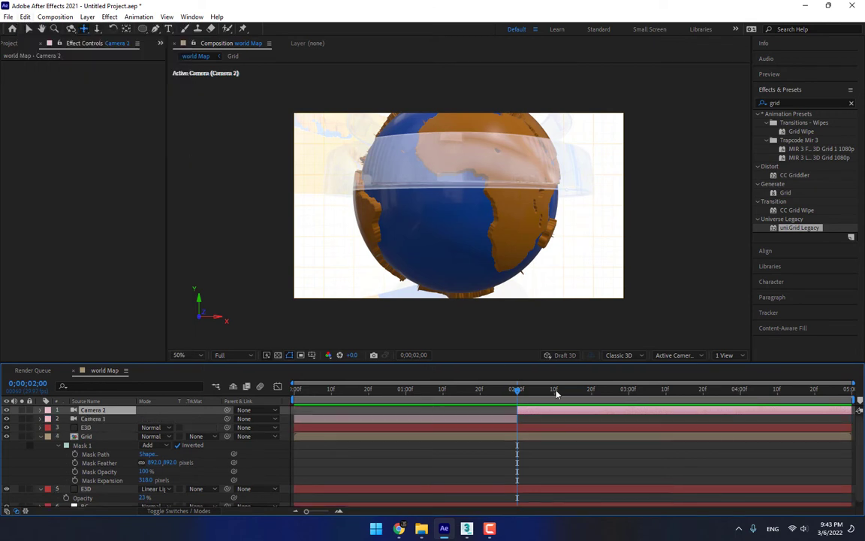
Split the Camera 2 layer at 0;00;04;00
click(740, 390)
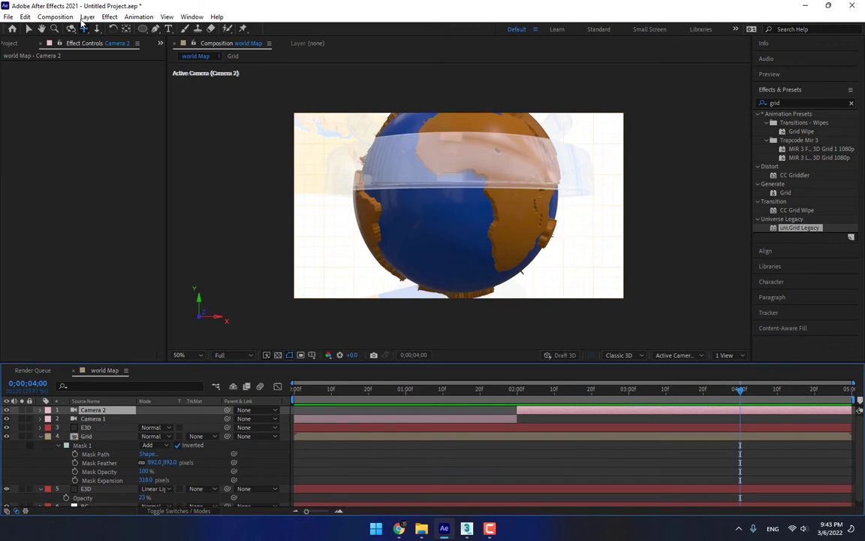
click(56, 16)
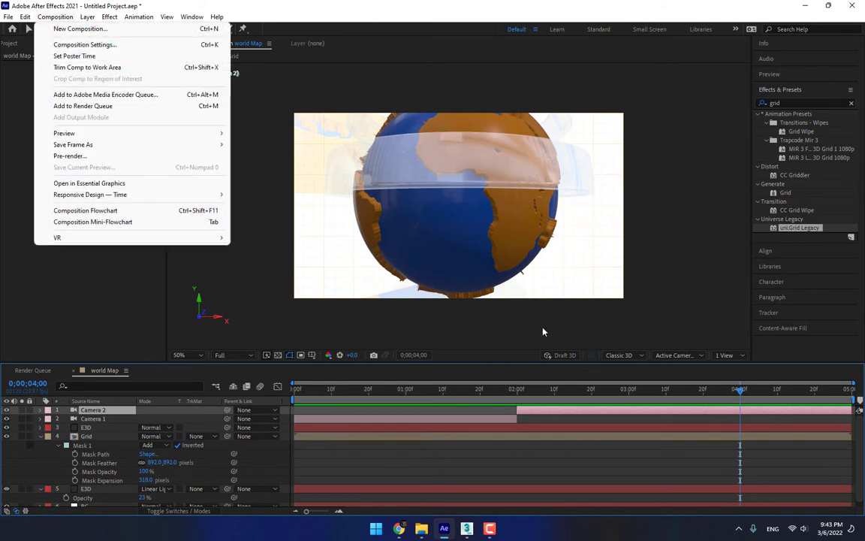
mouse_move(25, 16)
click(64, 149)
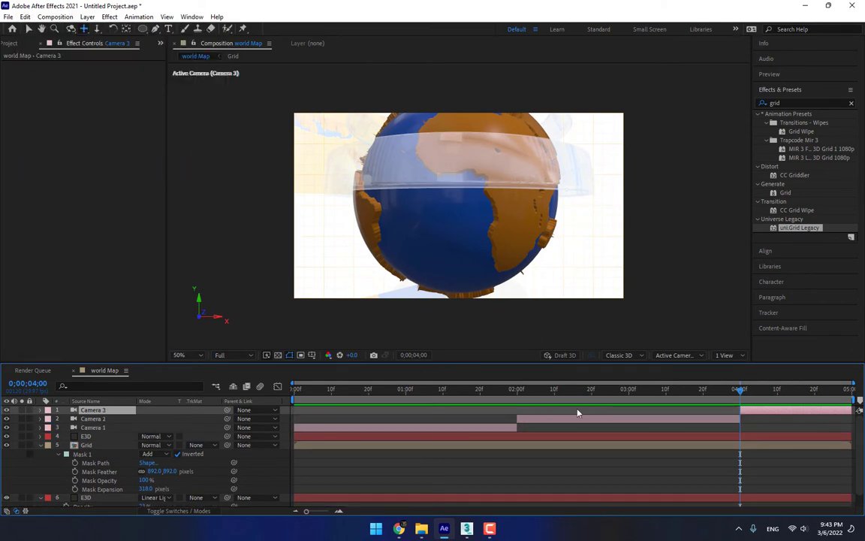
Return to the composition start and reframe Camera 1 with a close, off-centre view of the globe
key(Home)
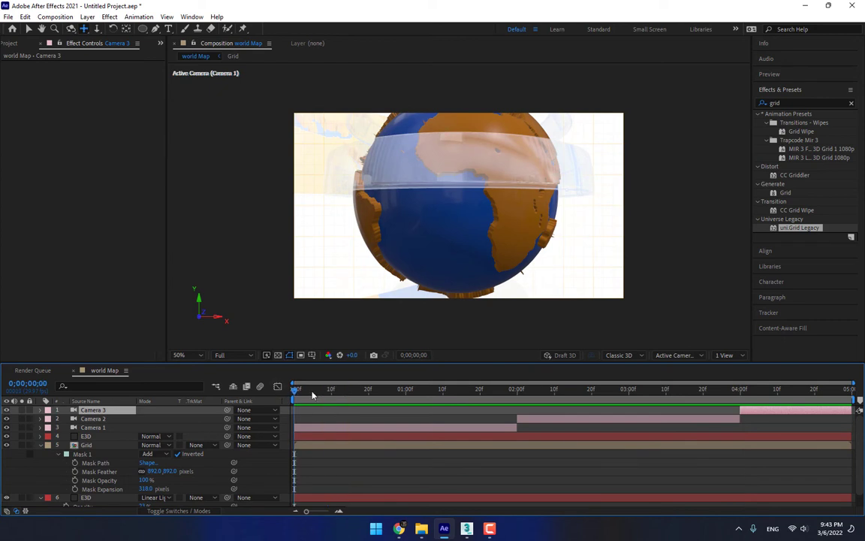
key(c)
drag(380, 163, 384, 150)
click(83, 28)
drag(411, 198, 375, 218)
Enable keyframing at the composition start for all six transform properties of Camera 3, from Point of Interest to Z Rotation
click(41, 411)
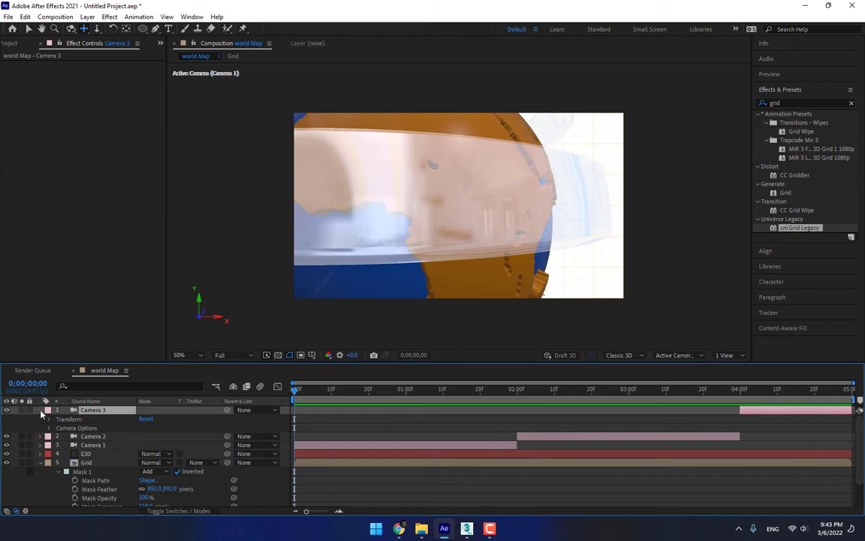
click(49, 419)
click(66, 427)
click(66, 437)
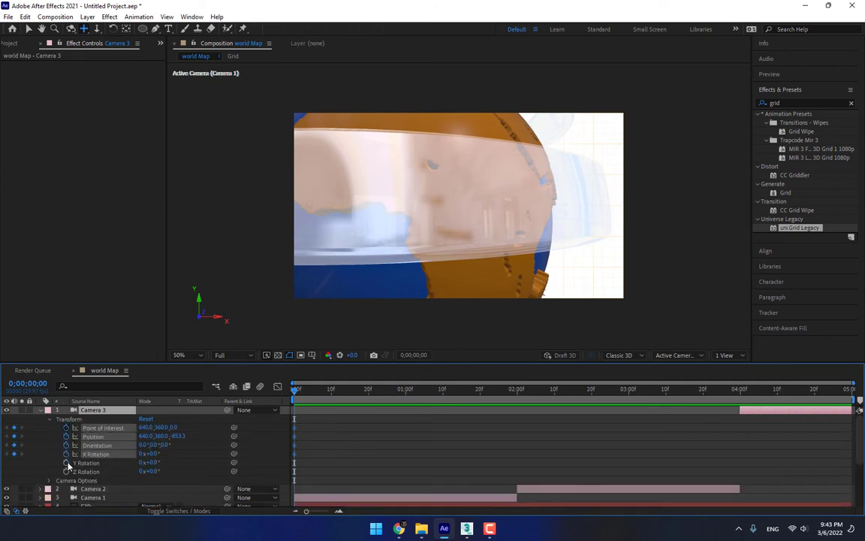
click(66, 444)
click(66, 454)
click(66, 463)
click(66, 470)
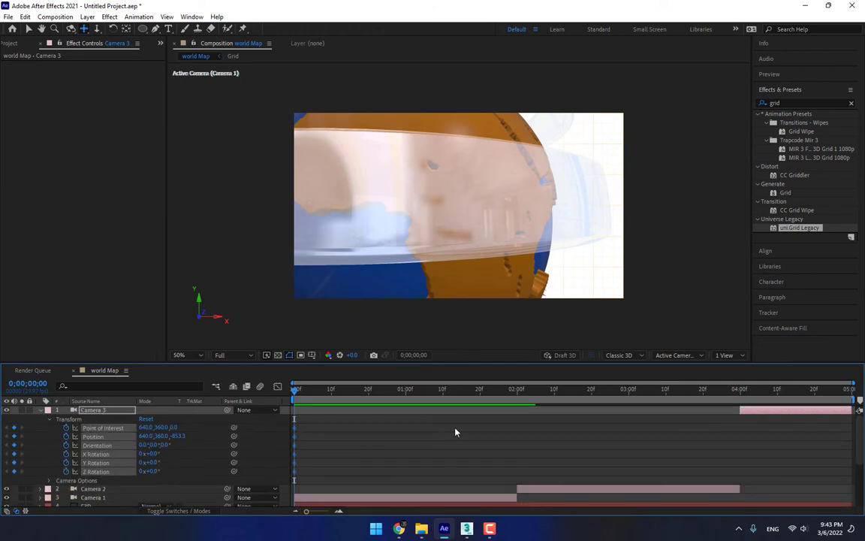
Pan Camera 1 at 0;00;01;29 to frame the globe's upper part, and scrub the first second to check the motion
drag(494, 394, 515, 391)
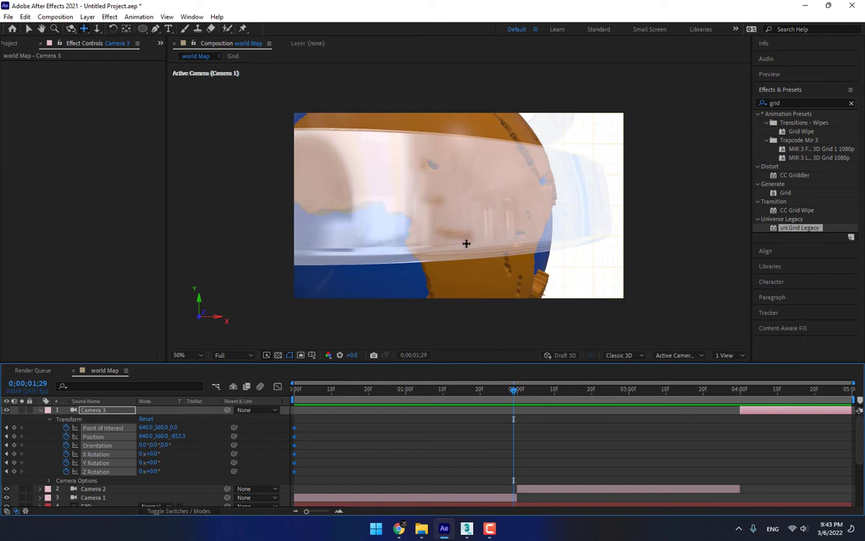
drag(465, 250, 460, 288)
drag(308, 396, 387, 395)
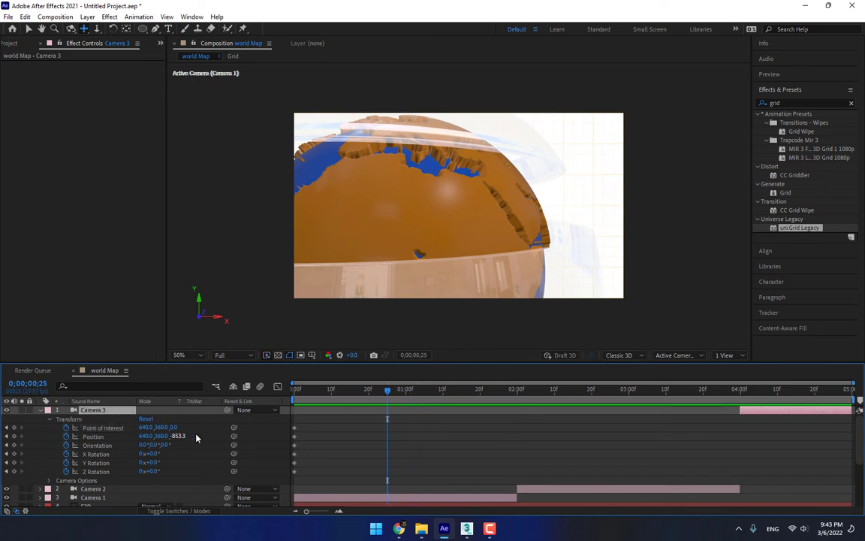
Keyframe all of Camera 1's transform properties at the composition start, and pan it to X 783.8, Y 334.1 at 0;00;01;29
scroll(483, 467, down, 1)
click(428, 473)
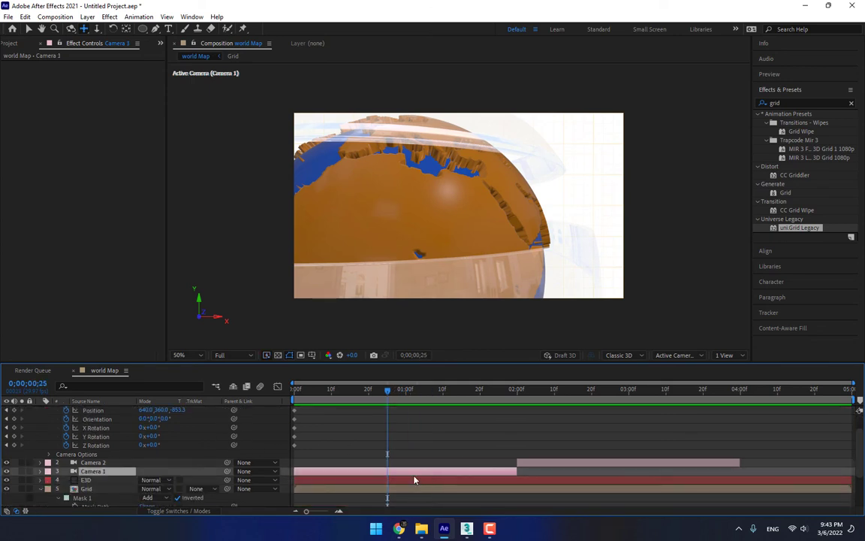
click(42, 472)
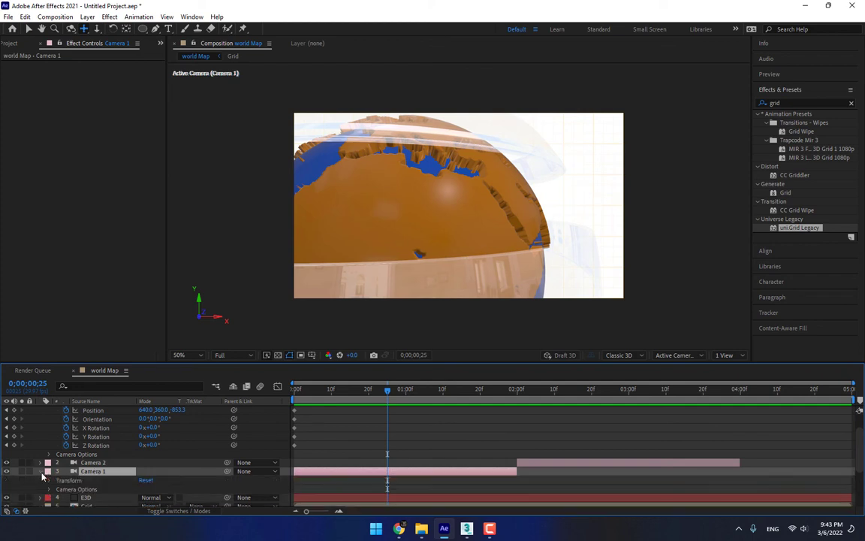
click(49, 481)
click(292, 391)
scroll(339, 428, down, 3)
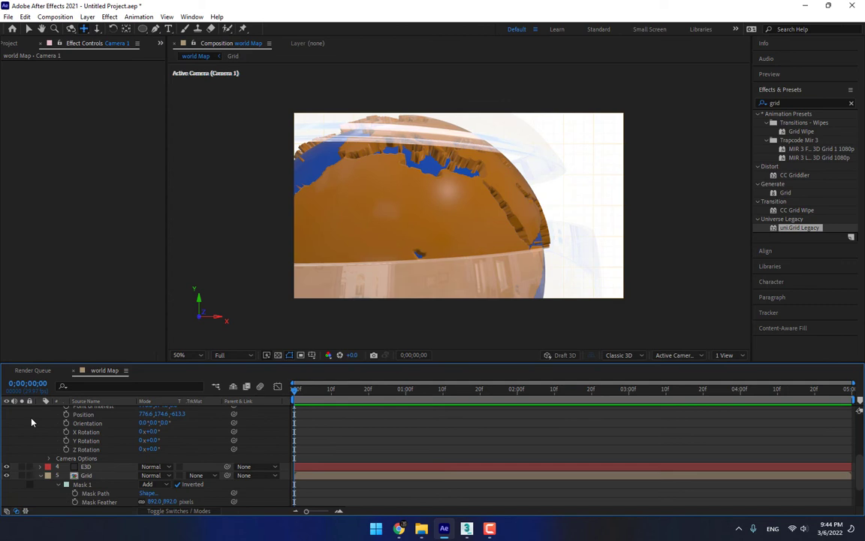
scroll(85, 426, up, 2)
drag(94, 432, 98, 477)
click(514, 389)
drag(391, 226, 420, 206)
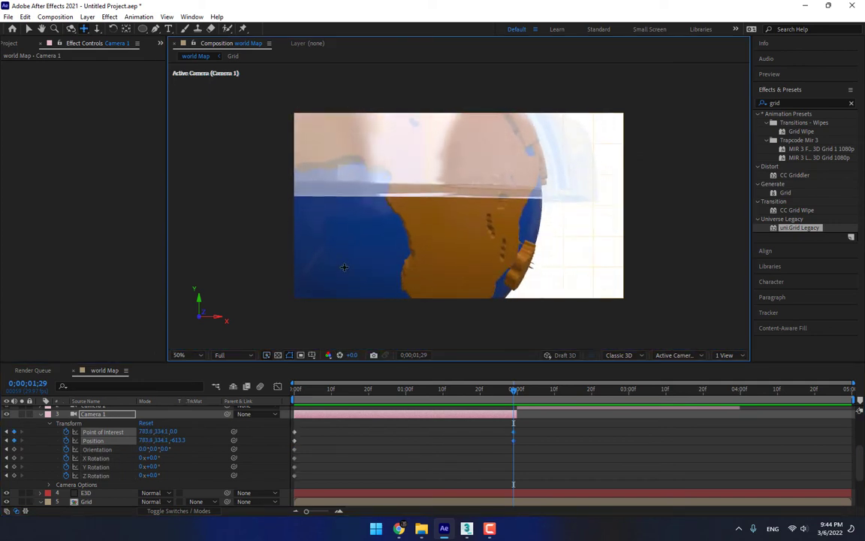
Enable keyframing at the composition start for the Group 1 Y Rotation of the upper E3D layer
click(96, 494)
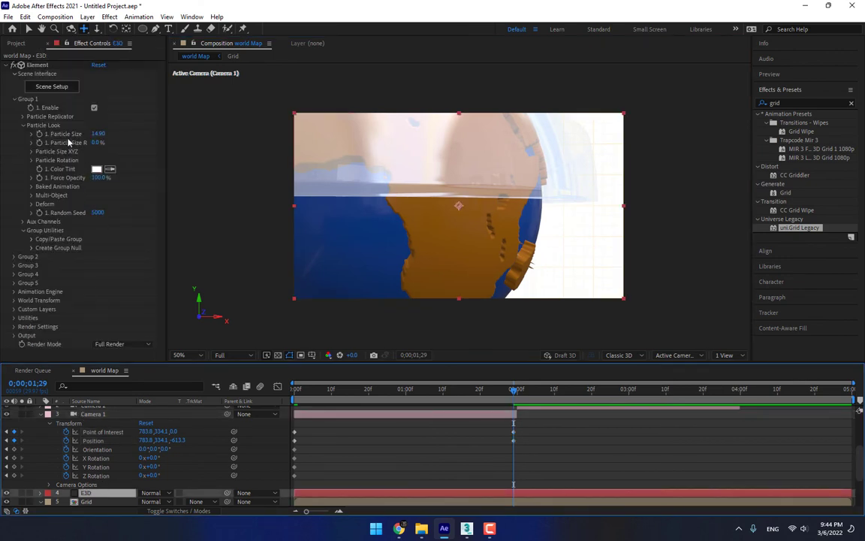
click(23, 117)
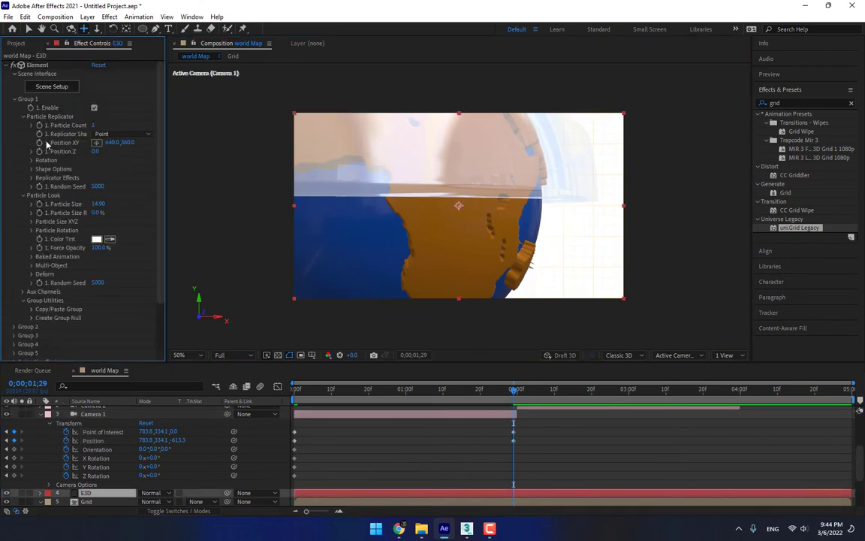
click(32, 162)
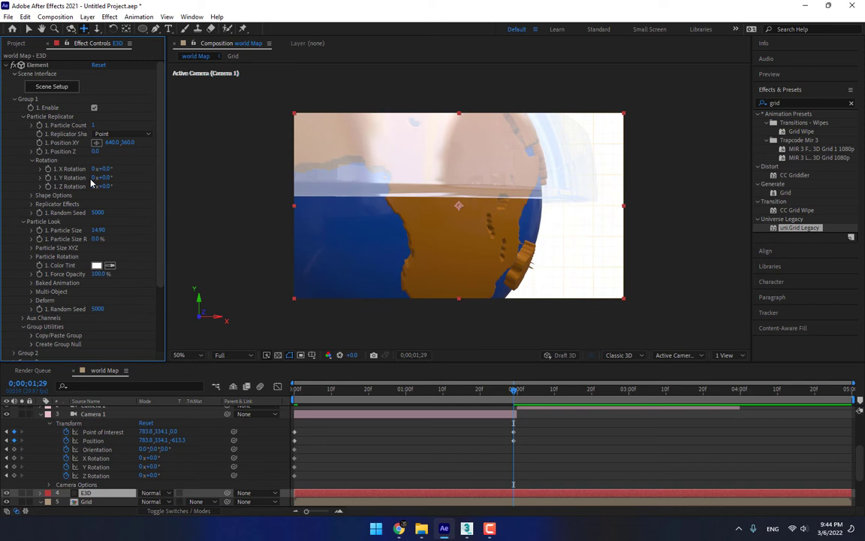
click(94, 178)
click(339, 403)
key(Home)
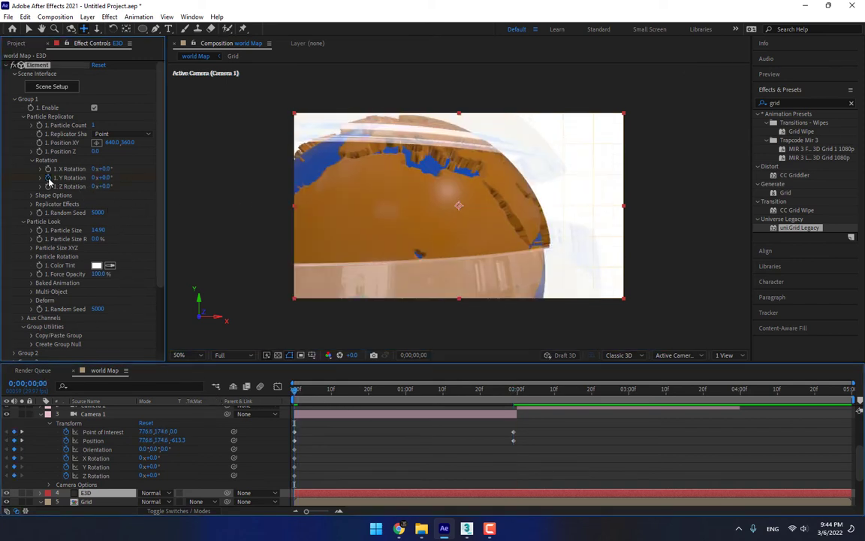
Set the upper E3D layer's Group 1 Y Rotation to 180° at 0;00;01;29, and preview the globe's spin
click(515, 398)
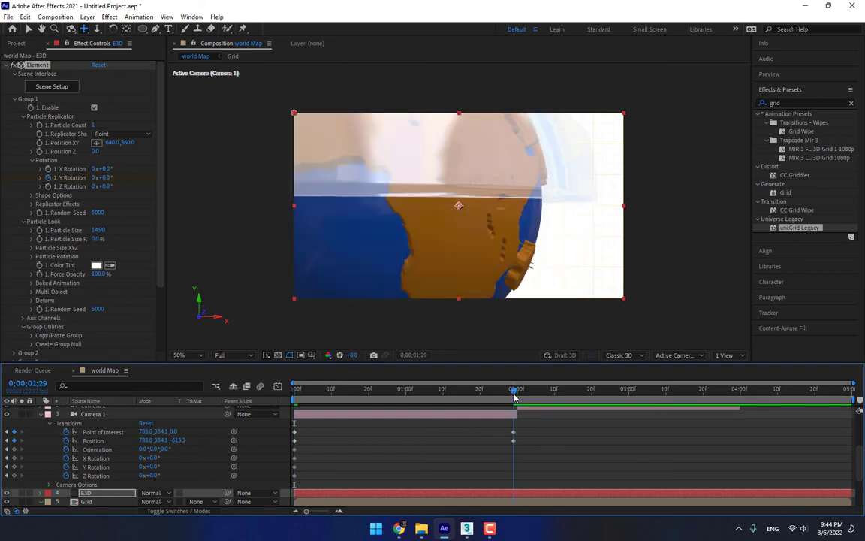
click(105, 178)
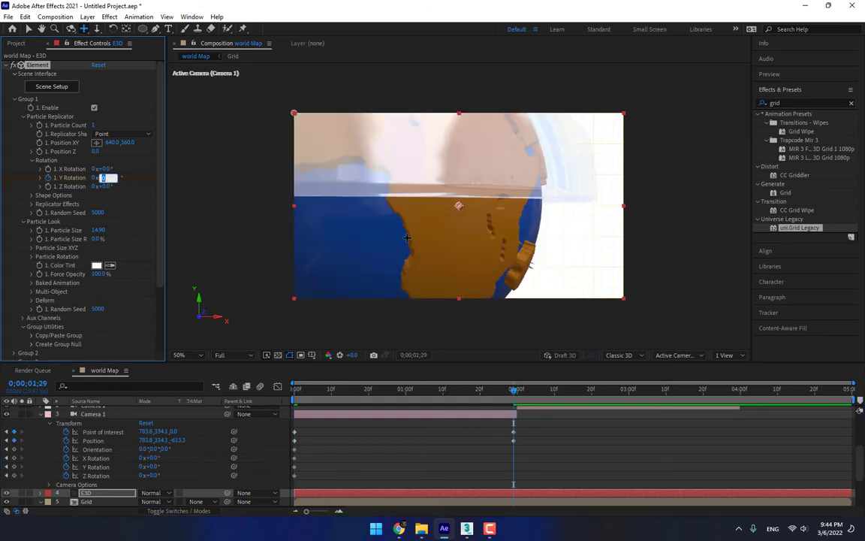
text(180)
key(Return)
drag(304, 394, 375, 395)
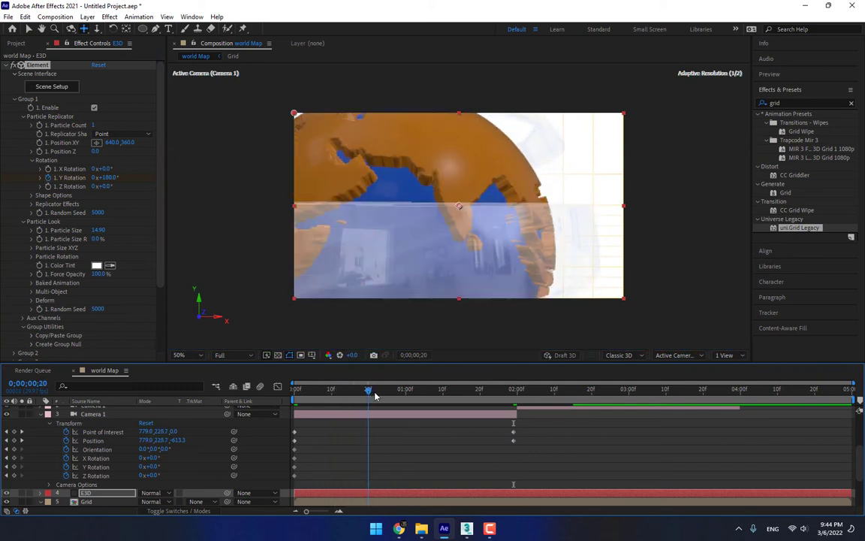
key(space)
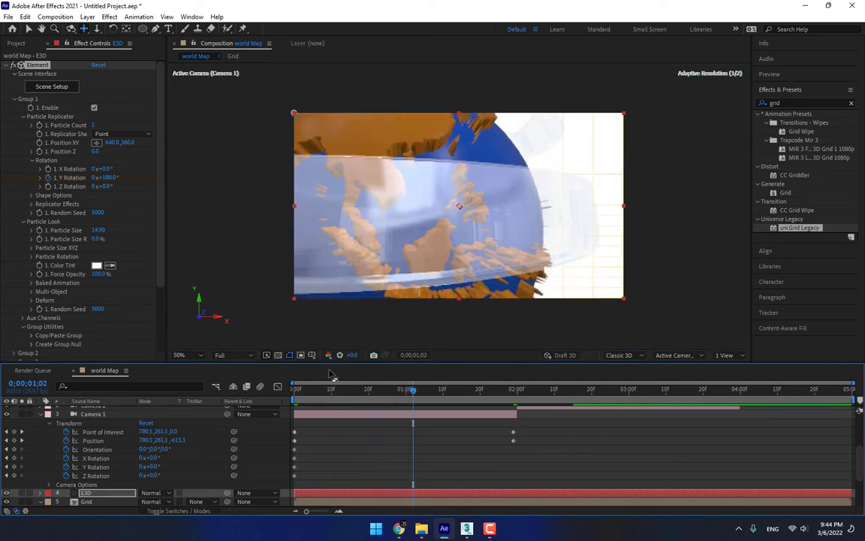
Turn Motion Blur on in the Element render settings of the upper E3D layer
scroll(150, 247, down, 3)
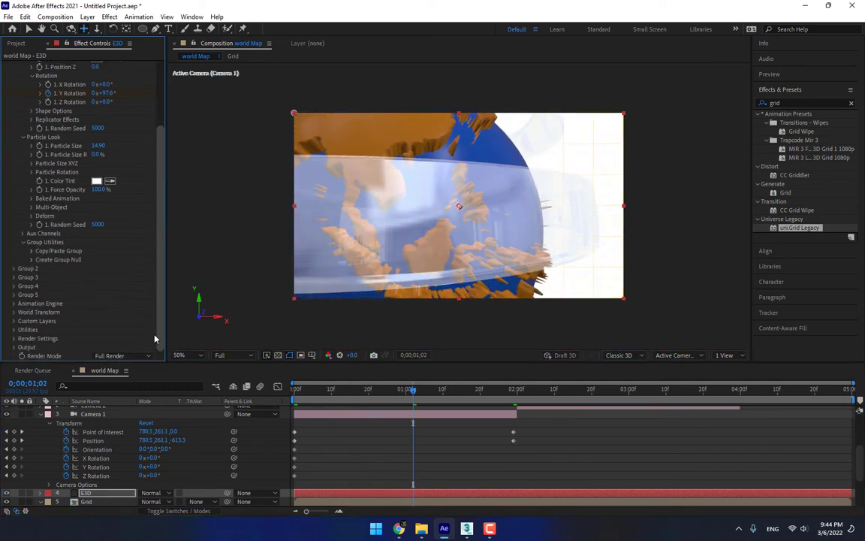
click(14, 339)
click(23, 312)
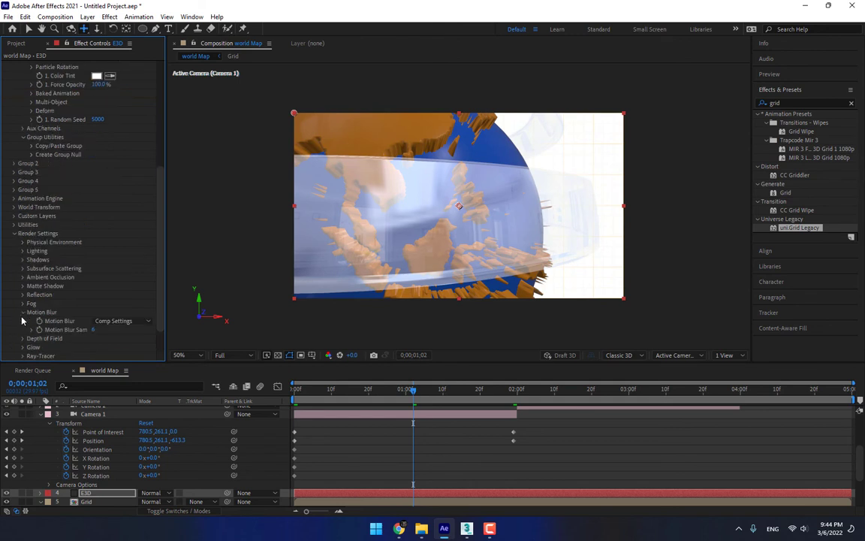
click(112, 321)
click(100, 347)
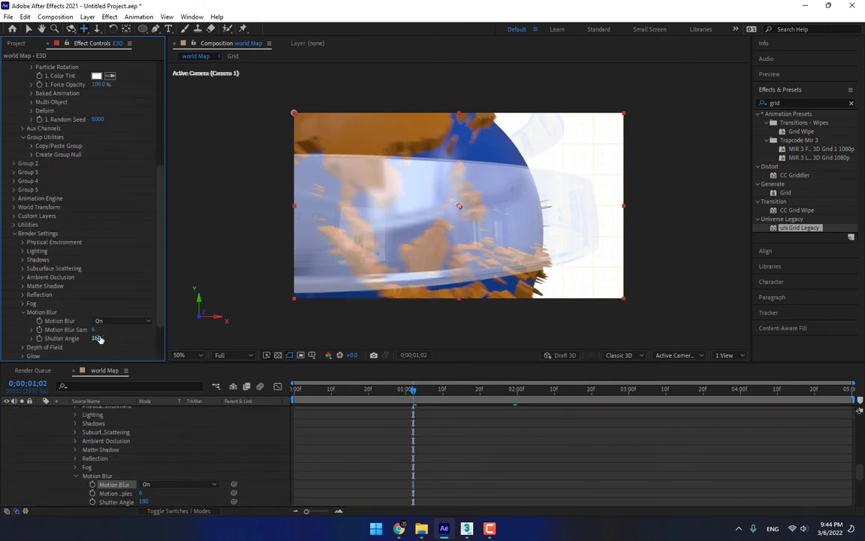
Expand Camera 2's transform properties and dolly it in to a Z position of about -541.3 at 0;00;02;01
scroll(372, 451, up, 10)
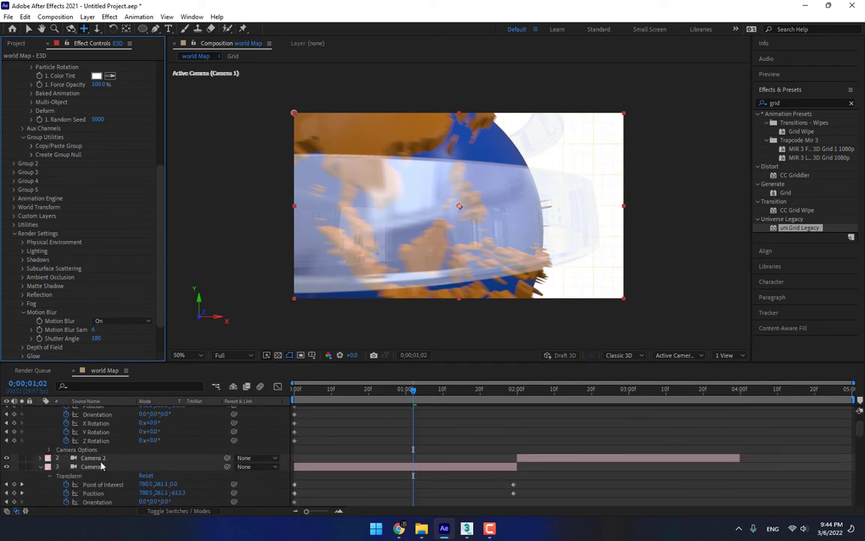
click(94, 458)
click(522, 401)
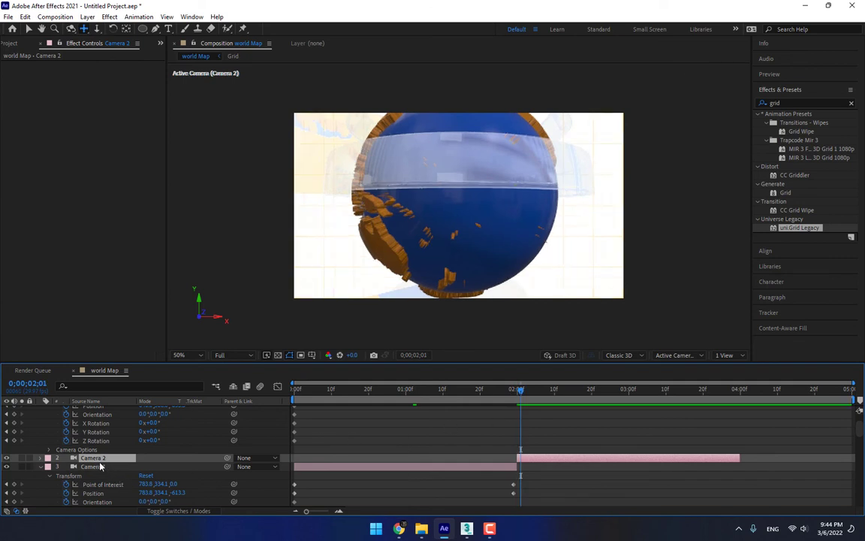
click(41, 458)
click(50, 467)
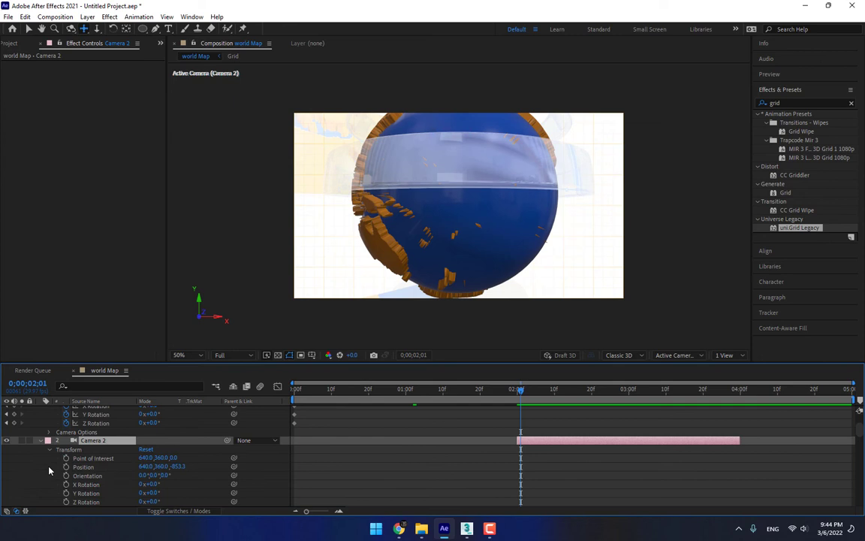
click(96, 29)
drag(448, 175, 457, 154)
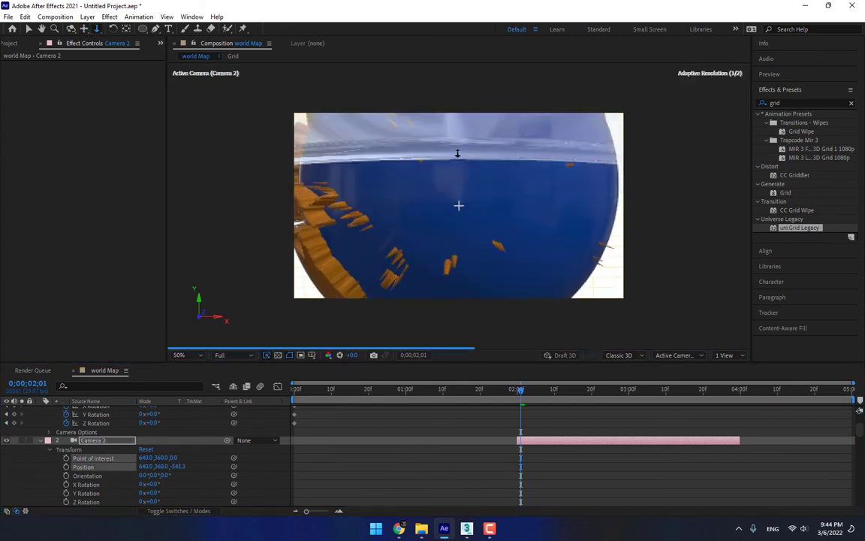
Pan Camera 2 to about X 431.9, Y 351.1 at 0;00;02;01 to frame the globe's left side
click(83, 29)
drag(452, 237, 465, 348)
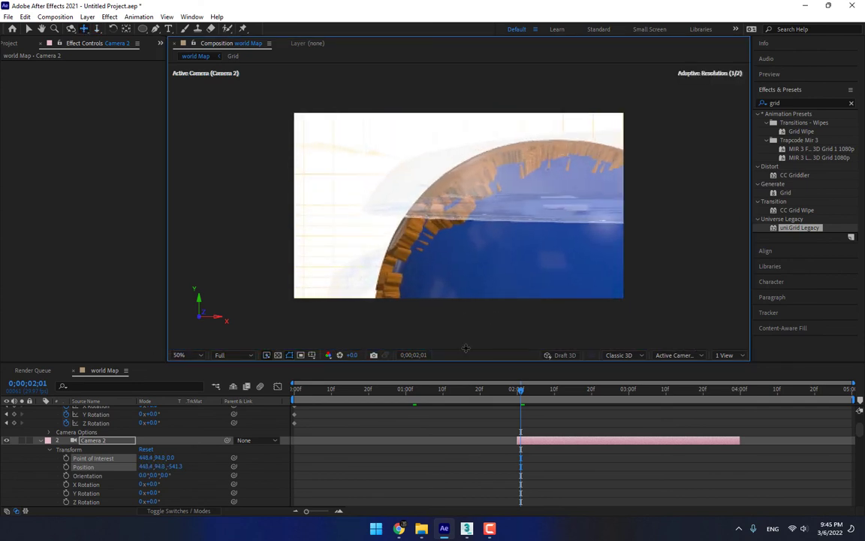
drag(315, 389, 523, 403)
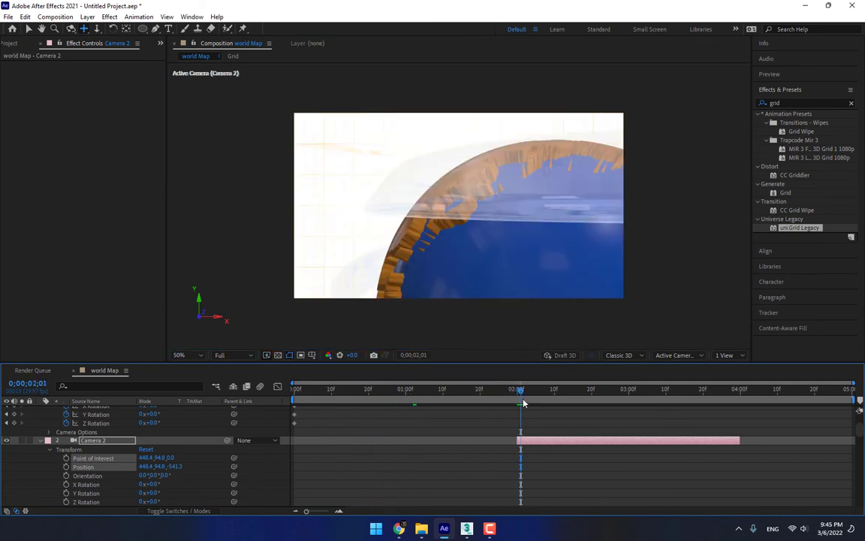
drag(496, 214, 498, 126)
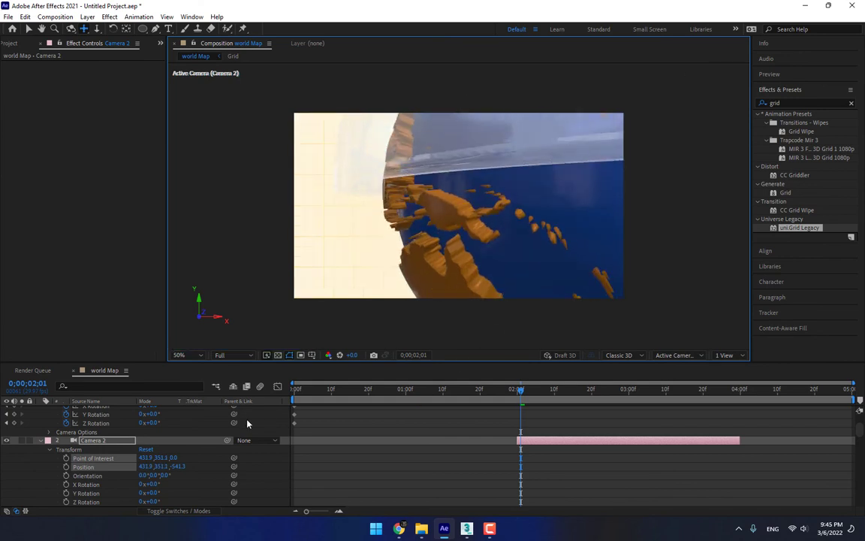
Enable keyframing at 0;00;02;01 for all six transform properties of Camera 2, from Point of Interest to Z Rotation
click(66, 457)
click(65, 466)
click(65, 475)
click(66, 485)
click(65, 492)
click(66, 501)
scroll(94, 481, down, 1)
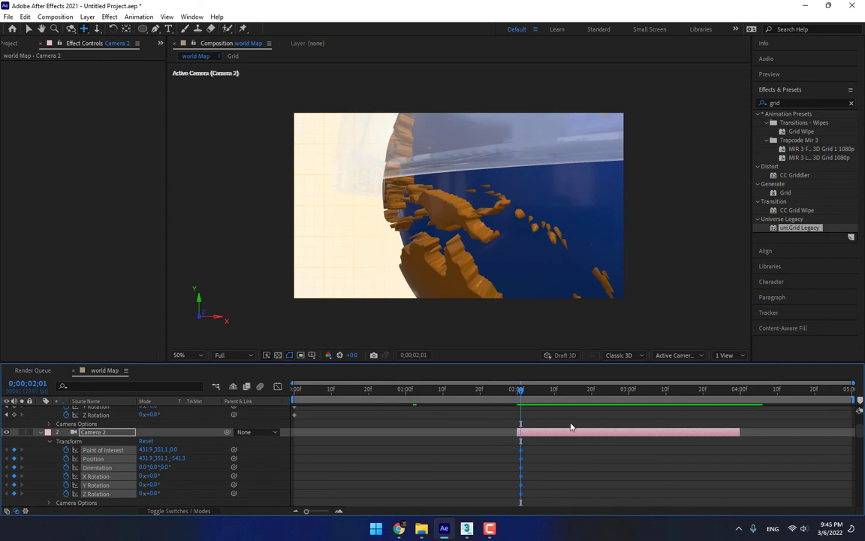
Pan Camera 2 to about X 383.7, Y 102.4 at 0;00;03;29, and scrub through its clip to check the motion
click(739, 389)
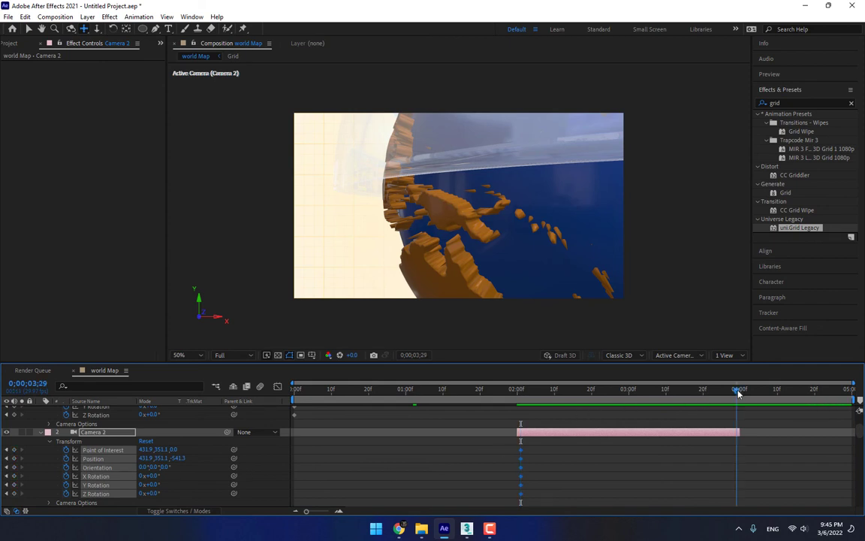
drag(738, 393, 735, 391)
drag(462, 170, 533, 278)
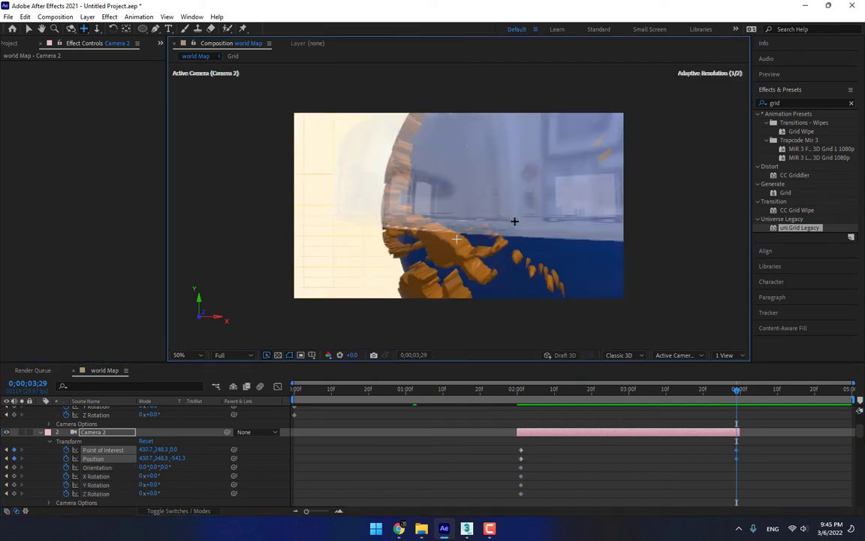
drag(516, 398, 658, 403)
drag(665, 403, 737, 403)
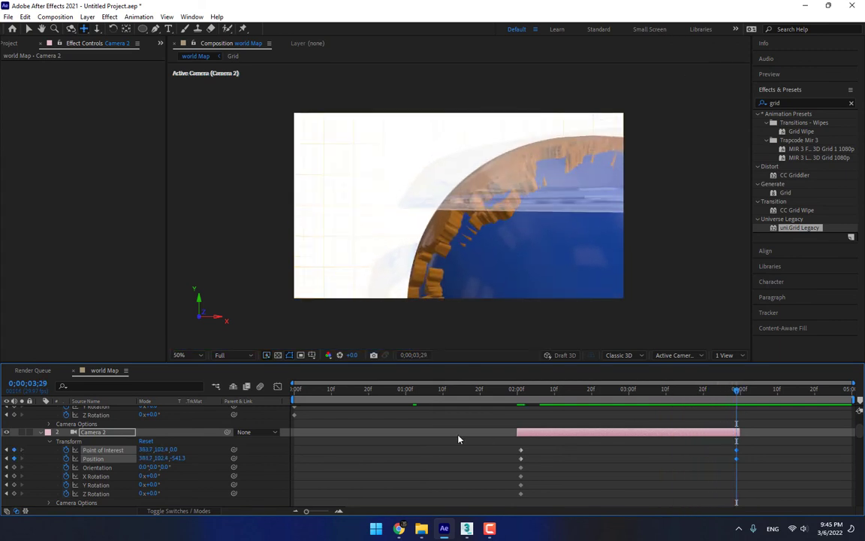
Reveal the upper E3D layer's keyframes, move the second Y Rotation keyframe to the composition's end, and scrub to check the slower spin
scroll(224, 419, down, 3)
scroll(85, 446, down, 1)
scroll(84, 446, up, 1)
click(85, 430)
scroll(87, 443, up, 1)
click(91, 458)
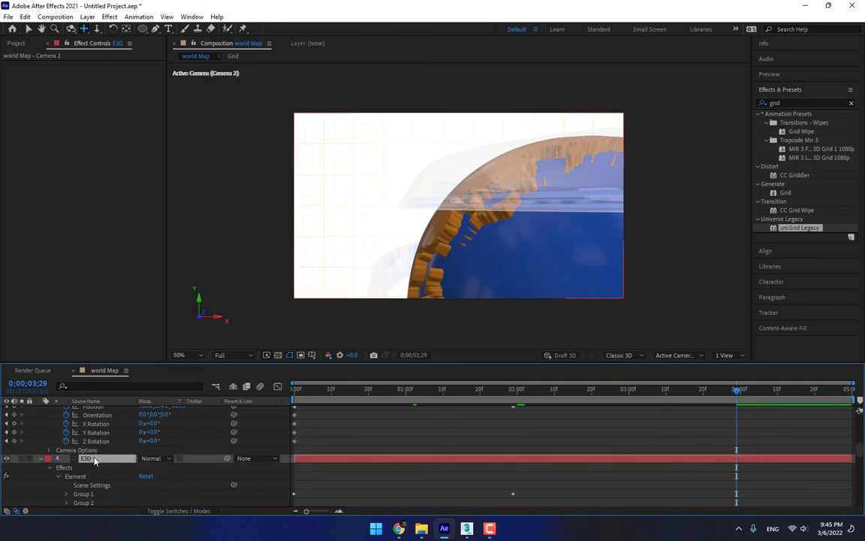
key(u)
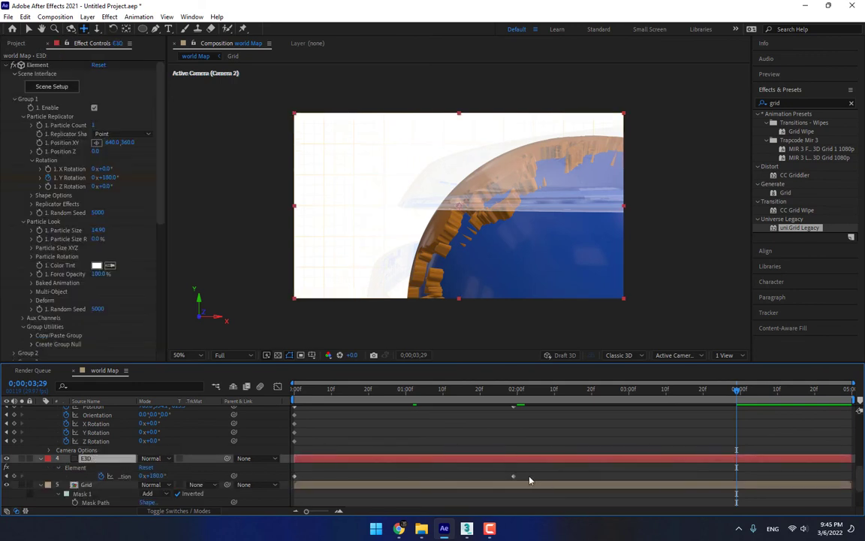
scroll(566, 476, down, 1)
drag(513, 450, 847, 473)
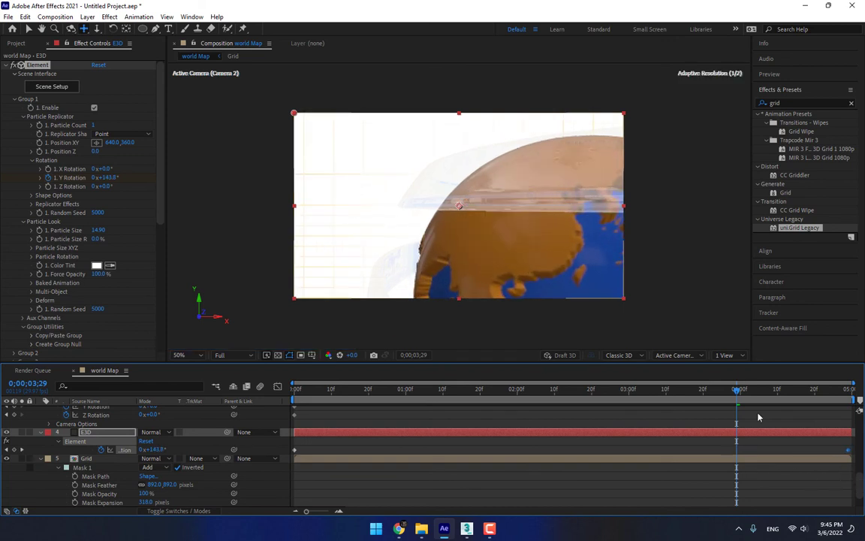
click(679, 392)
mouse_move(679, 392)
mouse_down()
mouse_move(749, 392)
mouse_move(561, 392)
mouse_move(356, 407)
mouse_move(677, 410)
mouse_up()
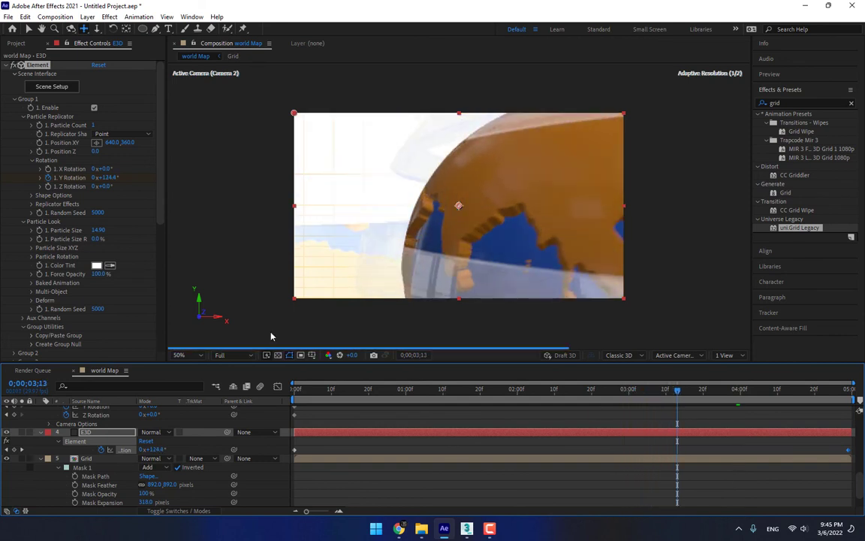
Set Add Lighting to 360 in the upper E3D layer's Element render settings, and scrub the timeline to check the look
drag(160, 196, 153, 353)
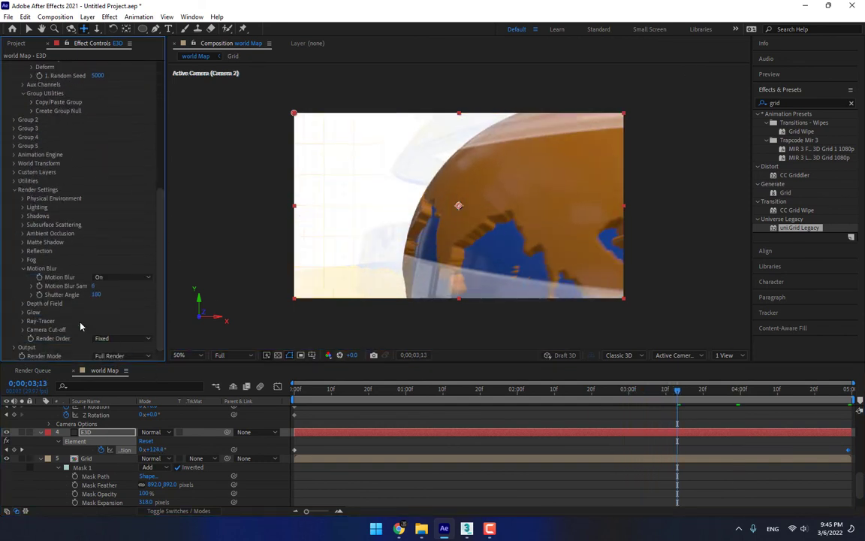
click(22, 207)
click(103, 234)
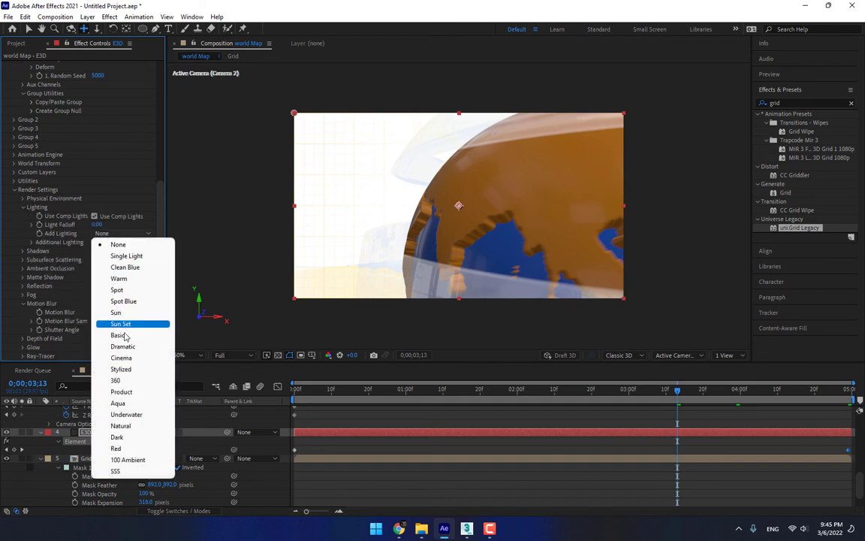
click(117, 380)
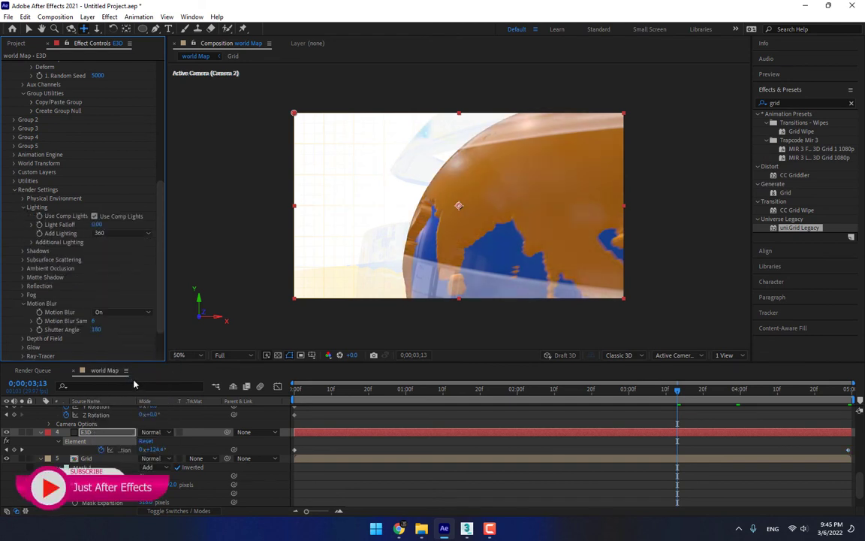
drag(308, 390, 591, 466)
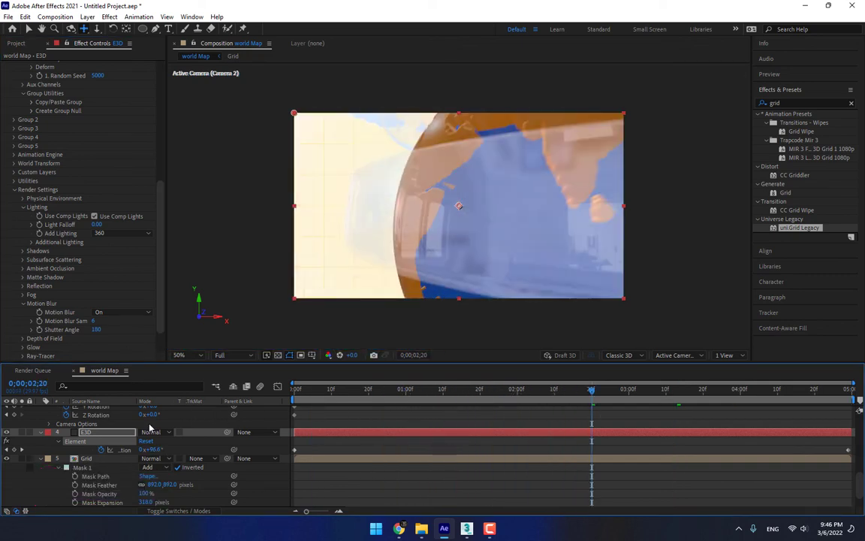
Collapse all expanded layers in the world Map timeline and select the BG layer
scroll(52, 426, up, 5)
scroll(48, 422, up, 1)
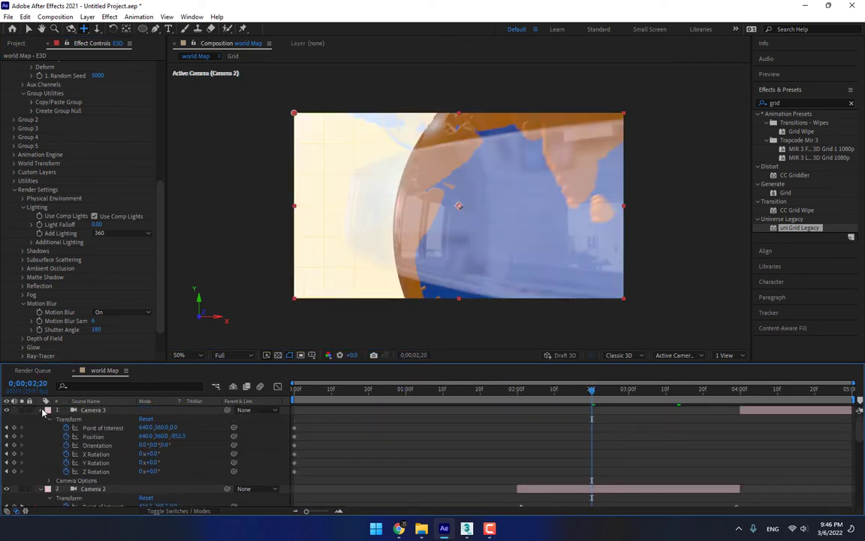
click(42, 410)
click(41, 420)
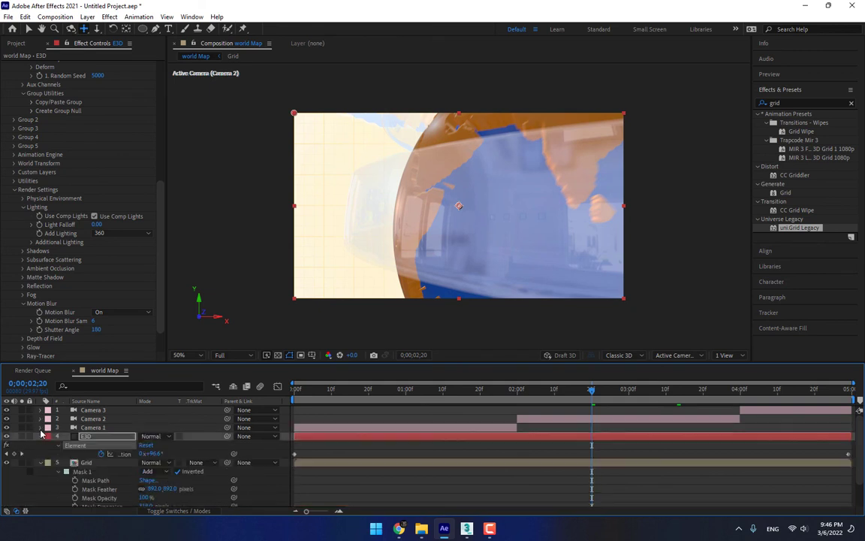
click(40, 436)
click(41, 445)
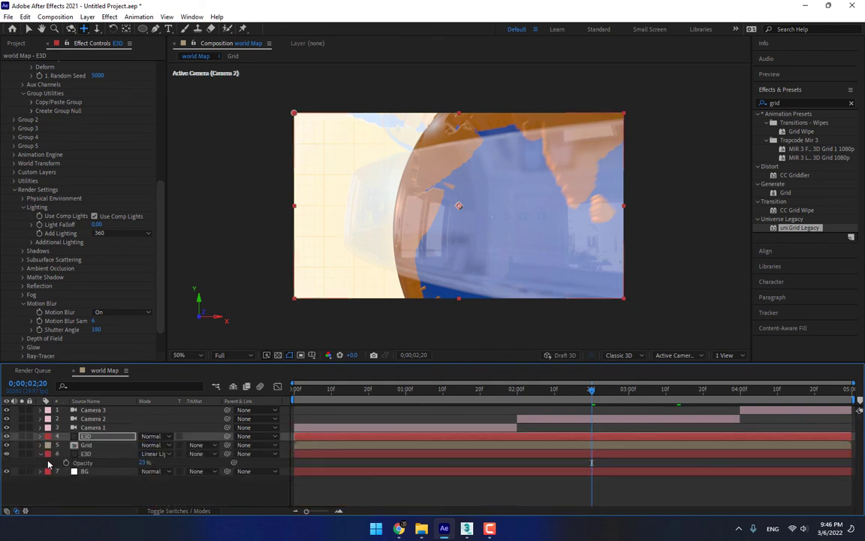
click(40, 454)
click(83, 463)
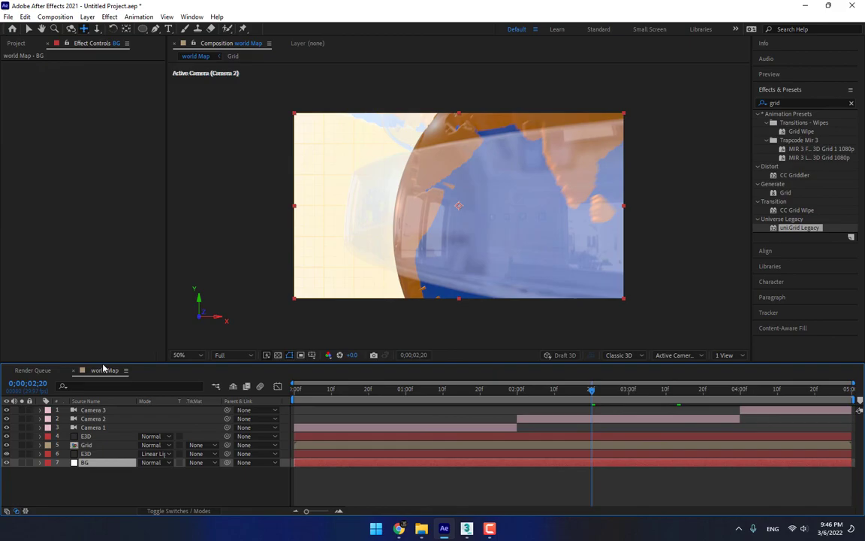
Switch to Chrome, browse the "plexus plugins" image results, and open the Plexus Render image from Creative Dojo
click(399, 528)
scroll(657, 365, down, 5)
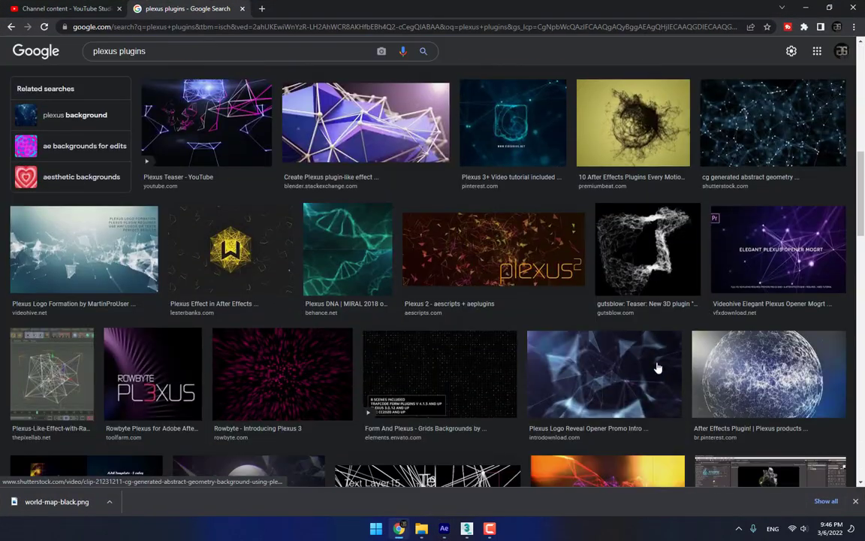
scroll(656, 367, down, 6)
scroll(656, 367, up, 3)
scroll(656, 367, down, 1)
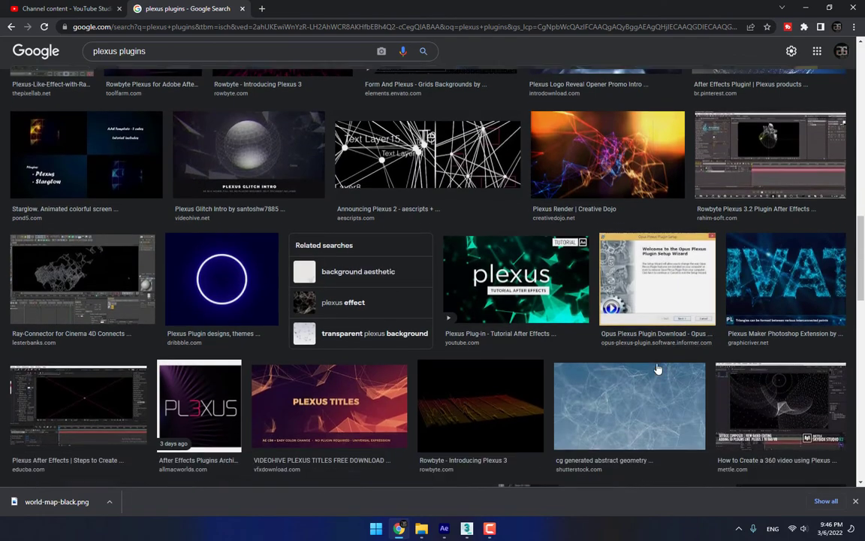
scroll(656, 367, down, 3)
scroll(587, 329, up, 4)
click(535, 132)
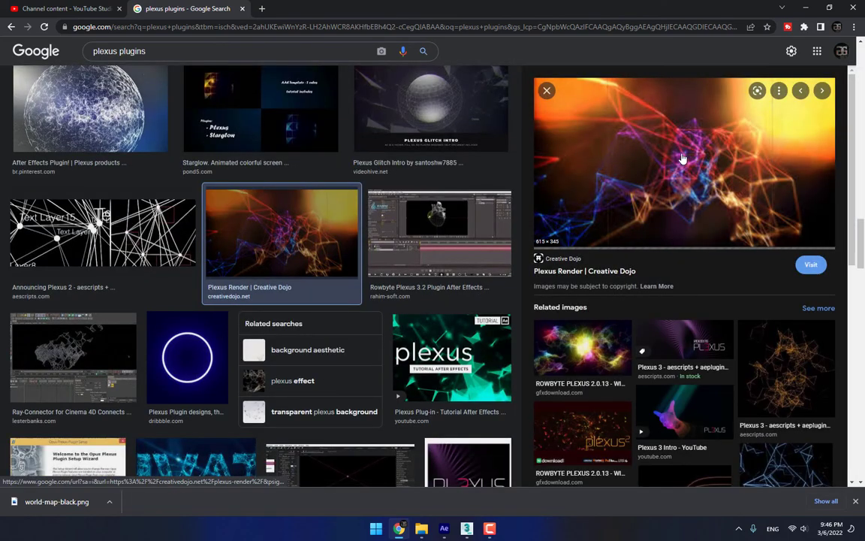
Save the Creative Dojo Plexus Render image to the Desktop
scroll(682, 162, down, 6)
scroll(706, 218, up, 6)
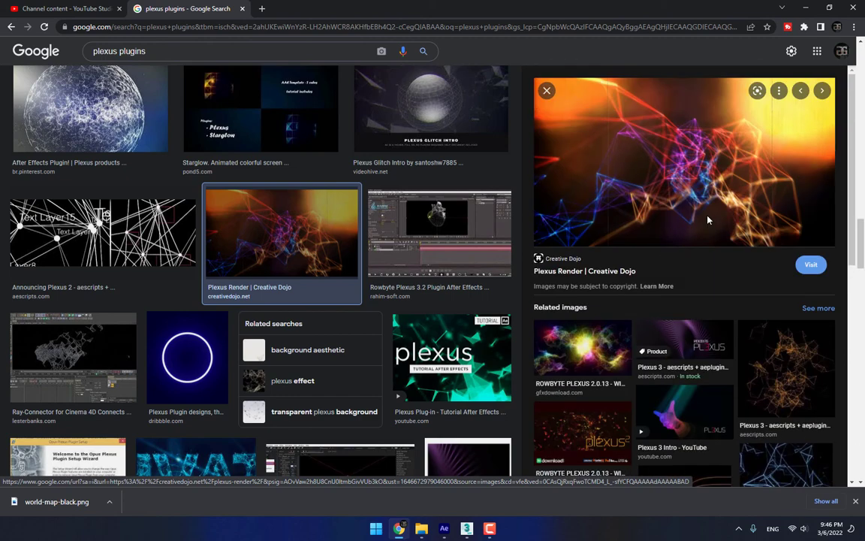
right_click(690, 191)
click(727, 301)
click(345, 253)
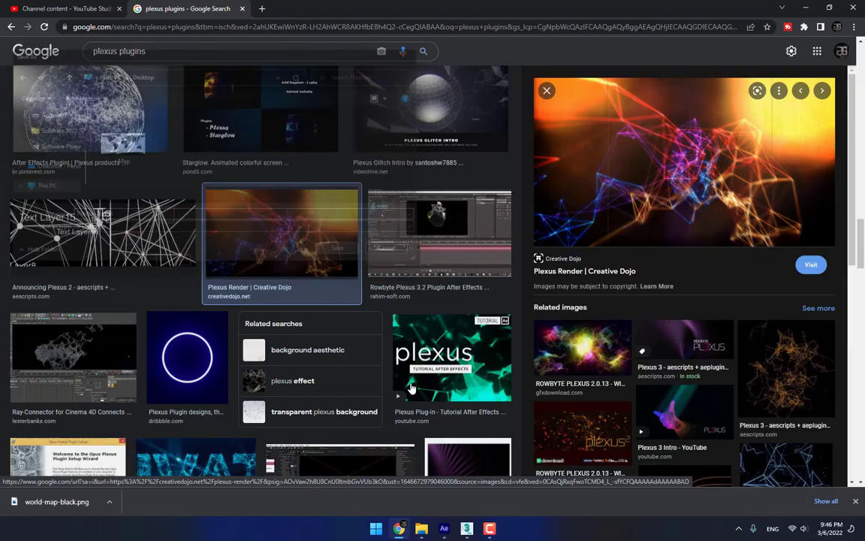
Switch to After Effects, import Plexus-Test-III.jpg, and place it in the world Map timeline directly above the BG layer
key(alt+Tab)
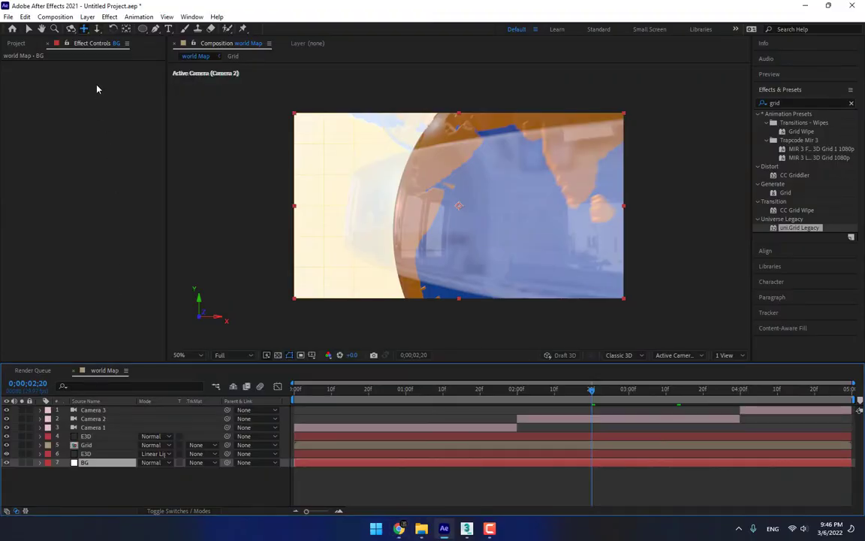
click(15, 42)
click(32, 201)
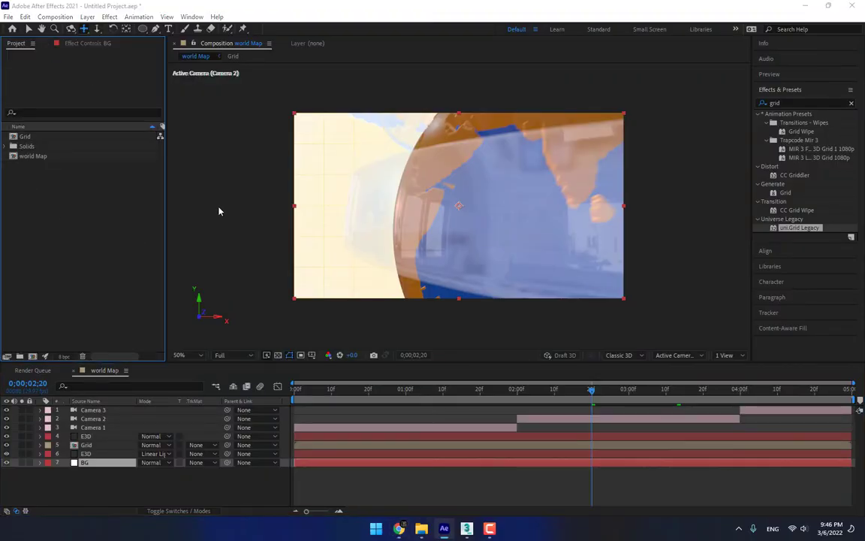
key(ctrl+i)
double_click(173, 139)
drag(30, 136, 201, 475)
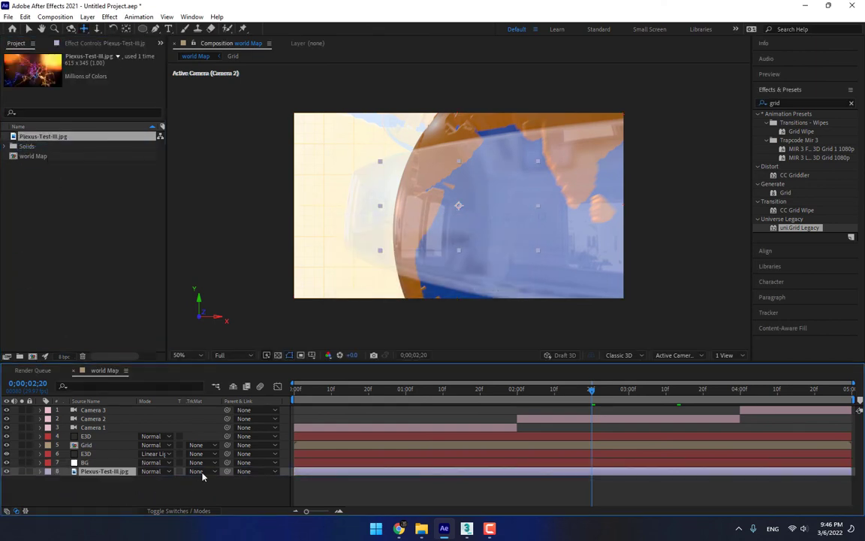
drag(112, 466, 129, 462)
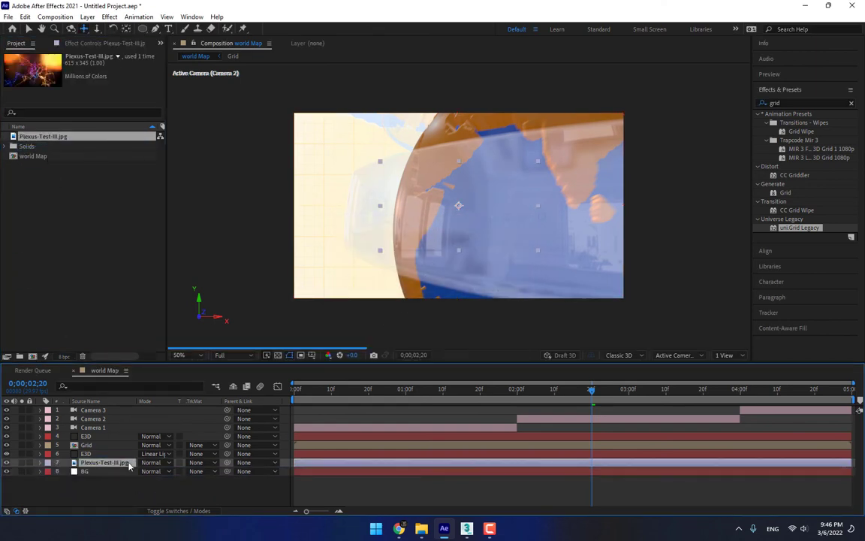
Scale the Plexus-Test-III.jpg layer to fit the world Map composition frame
right_click(395, 202)
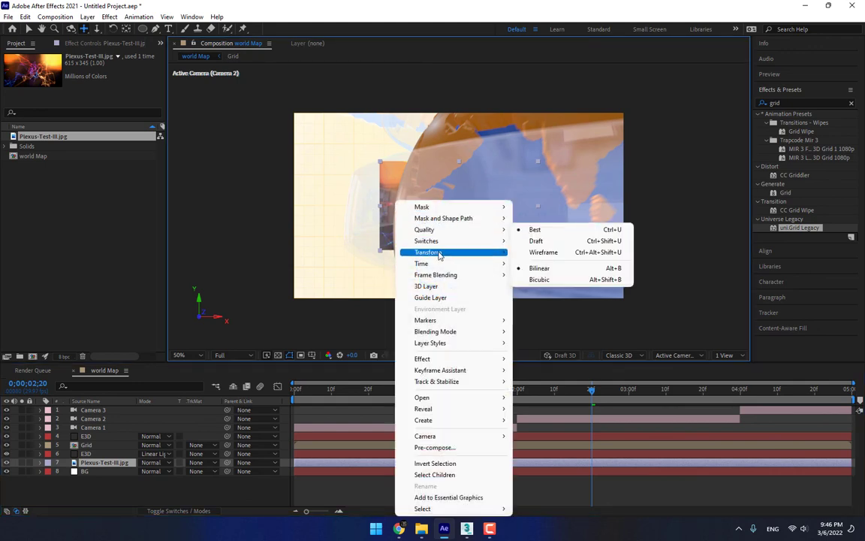
mouse_move(443, 252)
click(557, 376)
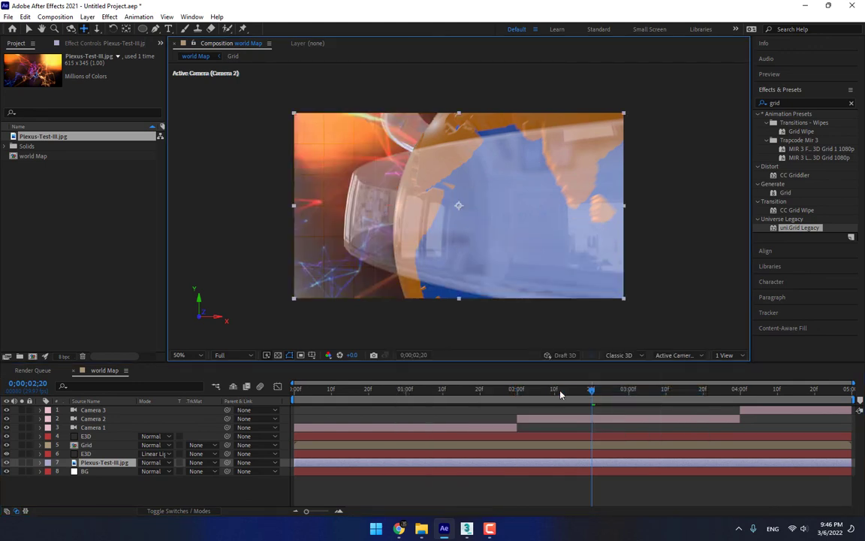
click(312, 495)
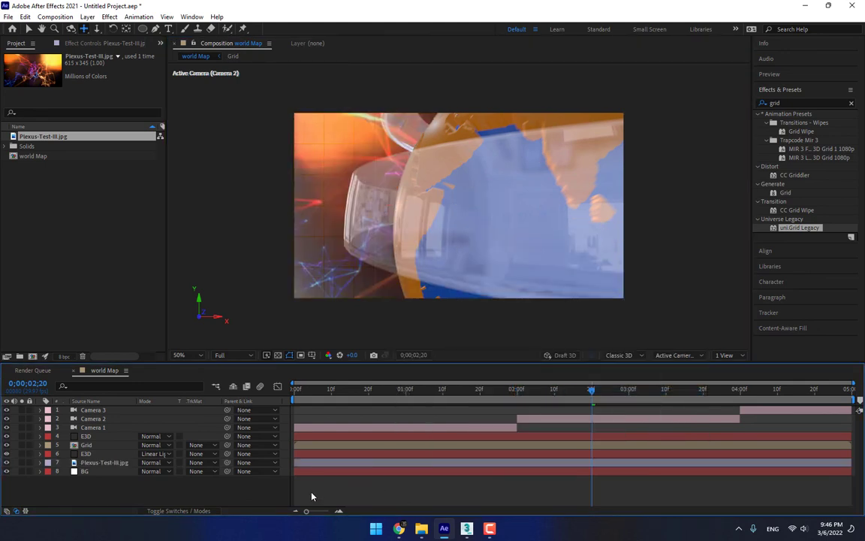
Lower the Grid layer's opacity to 21% and scrub the timeline to check the globe against the plexus background
click(93, 463)
click(88, 471)
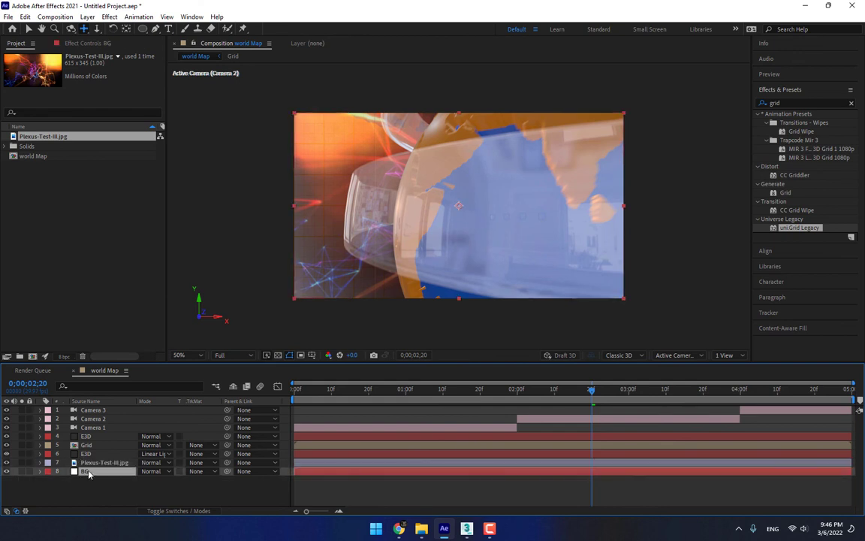
click(86, 446)
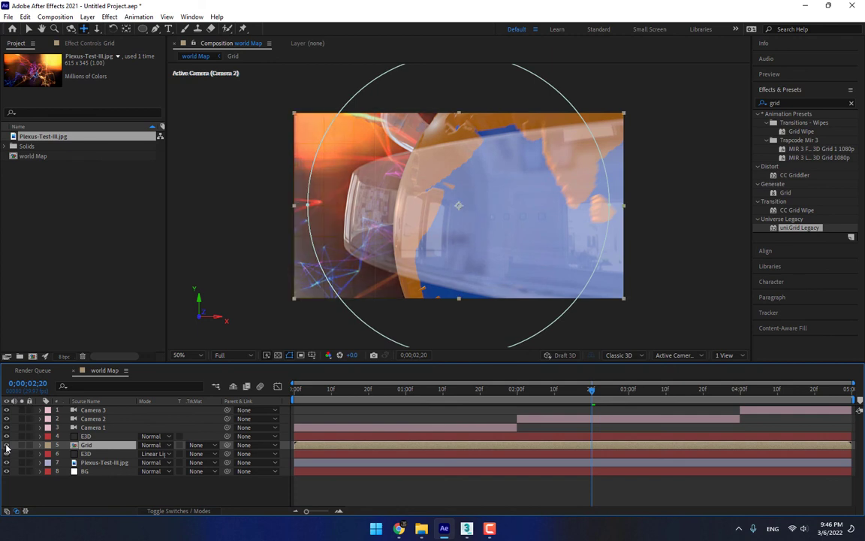
key(t)
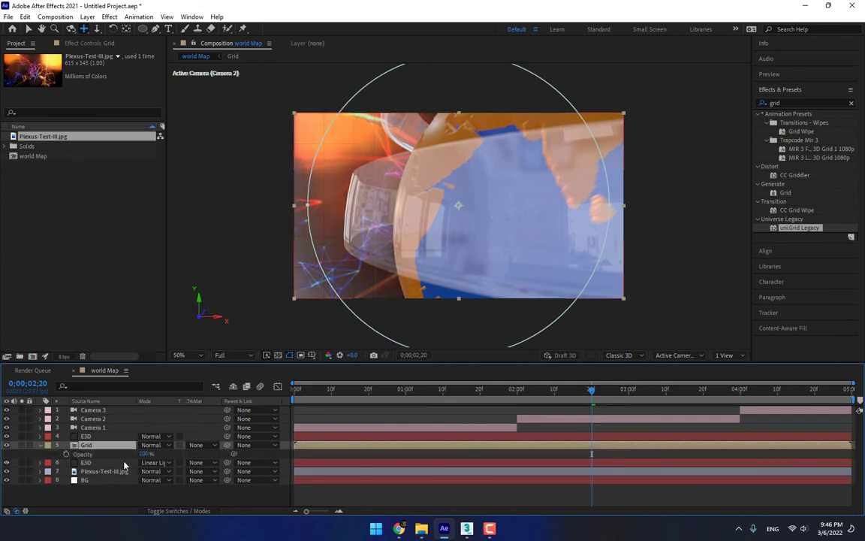
drag(145, 454, 98, 455)
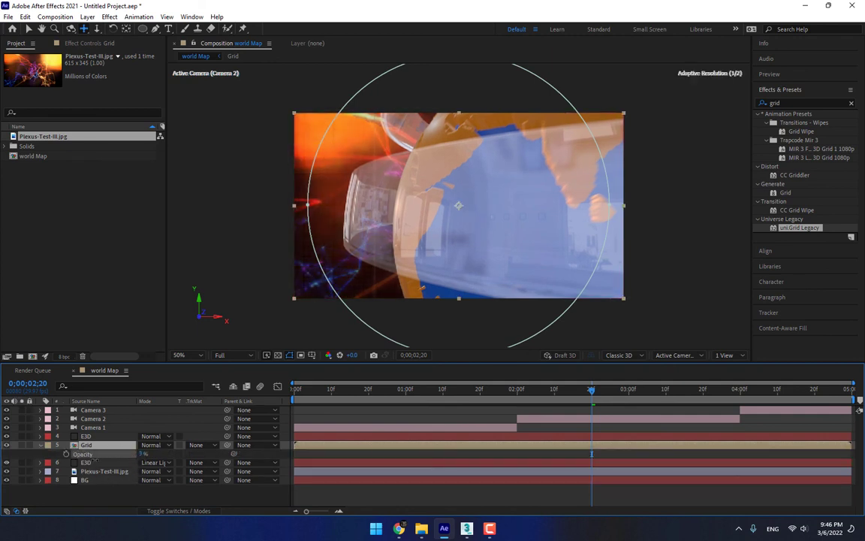
key(F2)
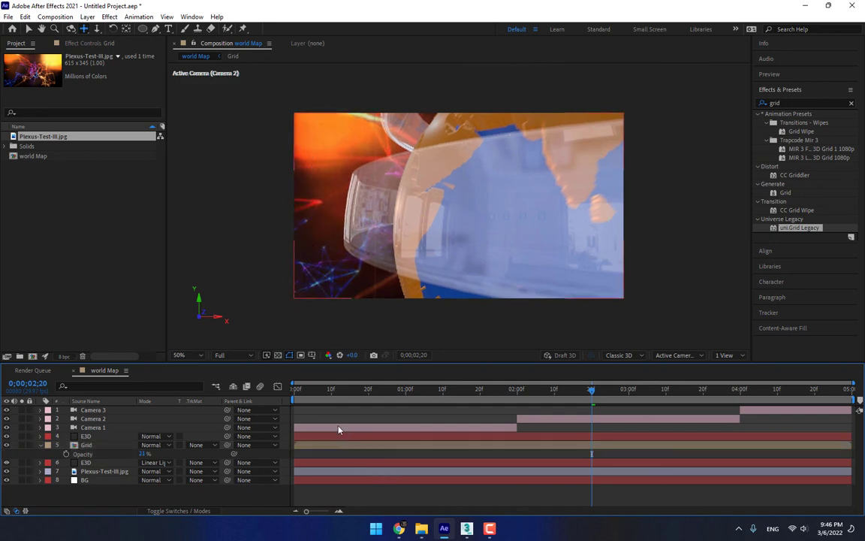
drag(306, 388, 616, 417)
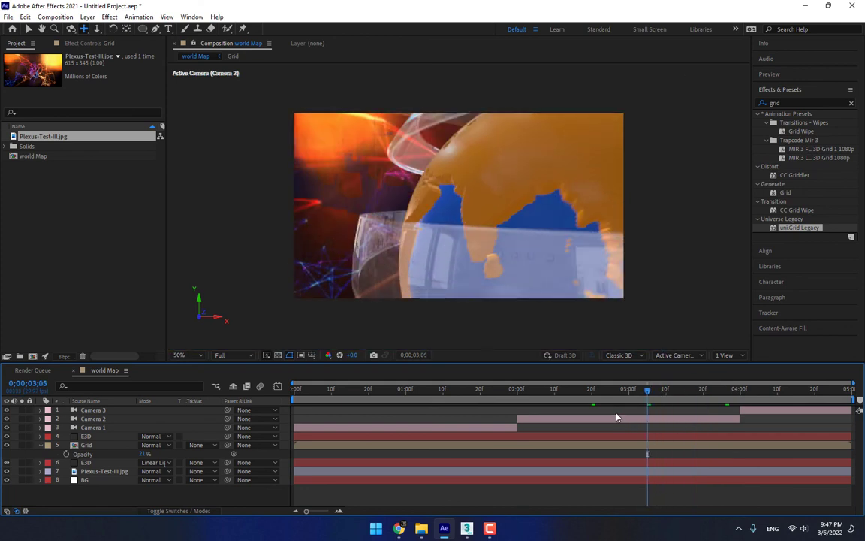